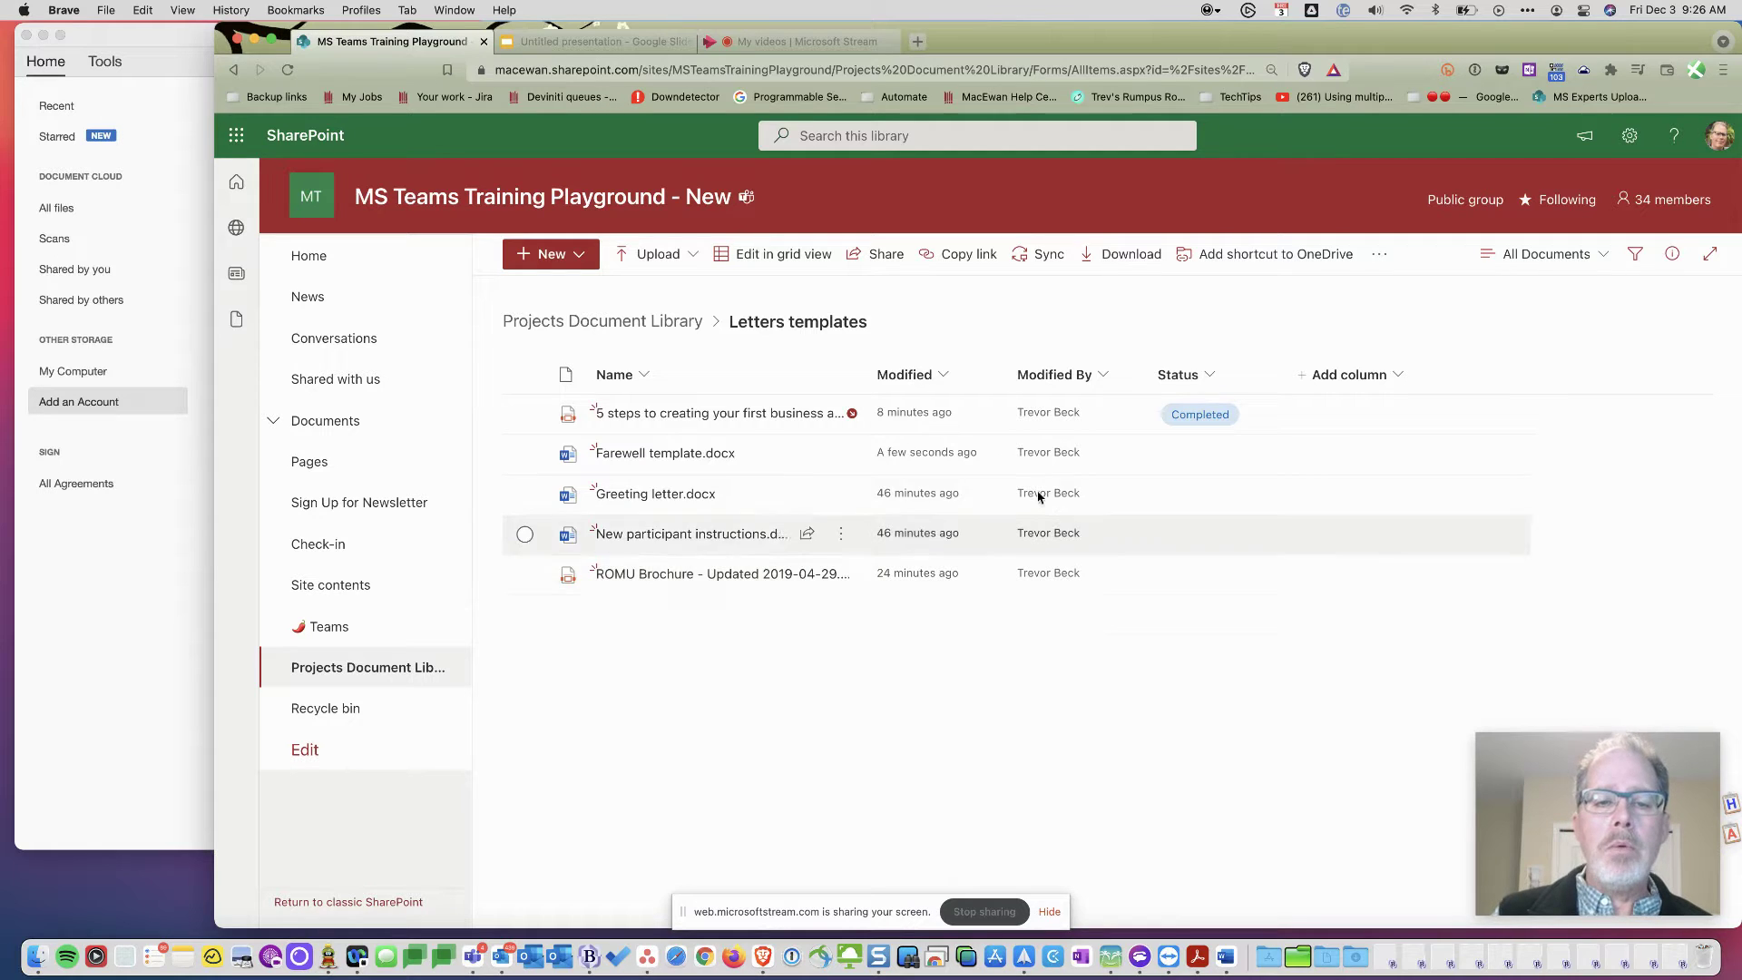
- Look at Farewell template.docx's action list without choosing anything, then switch to Acrobat and back to SharePoint
{"action": "left_click", "coordinate": [841, 454]}
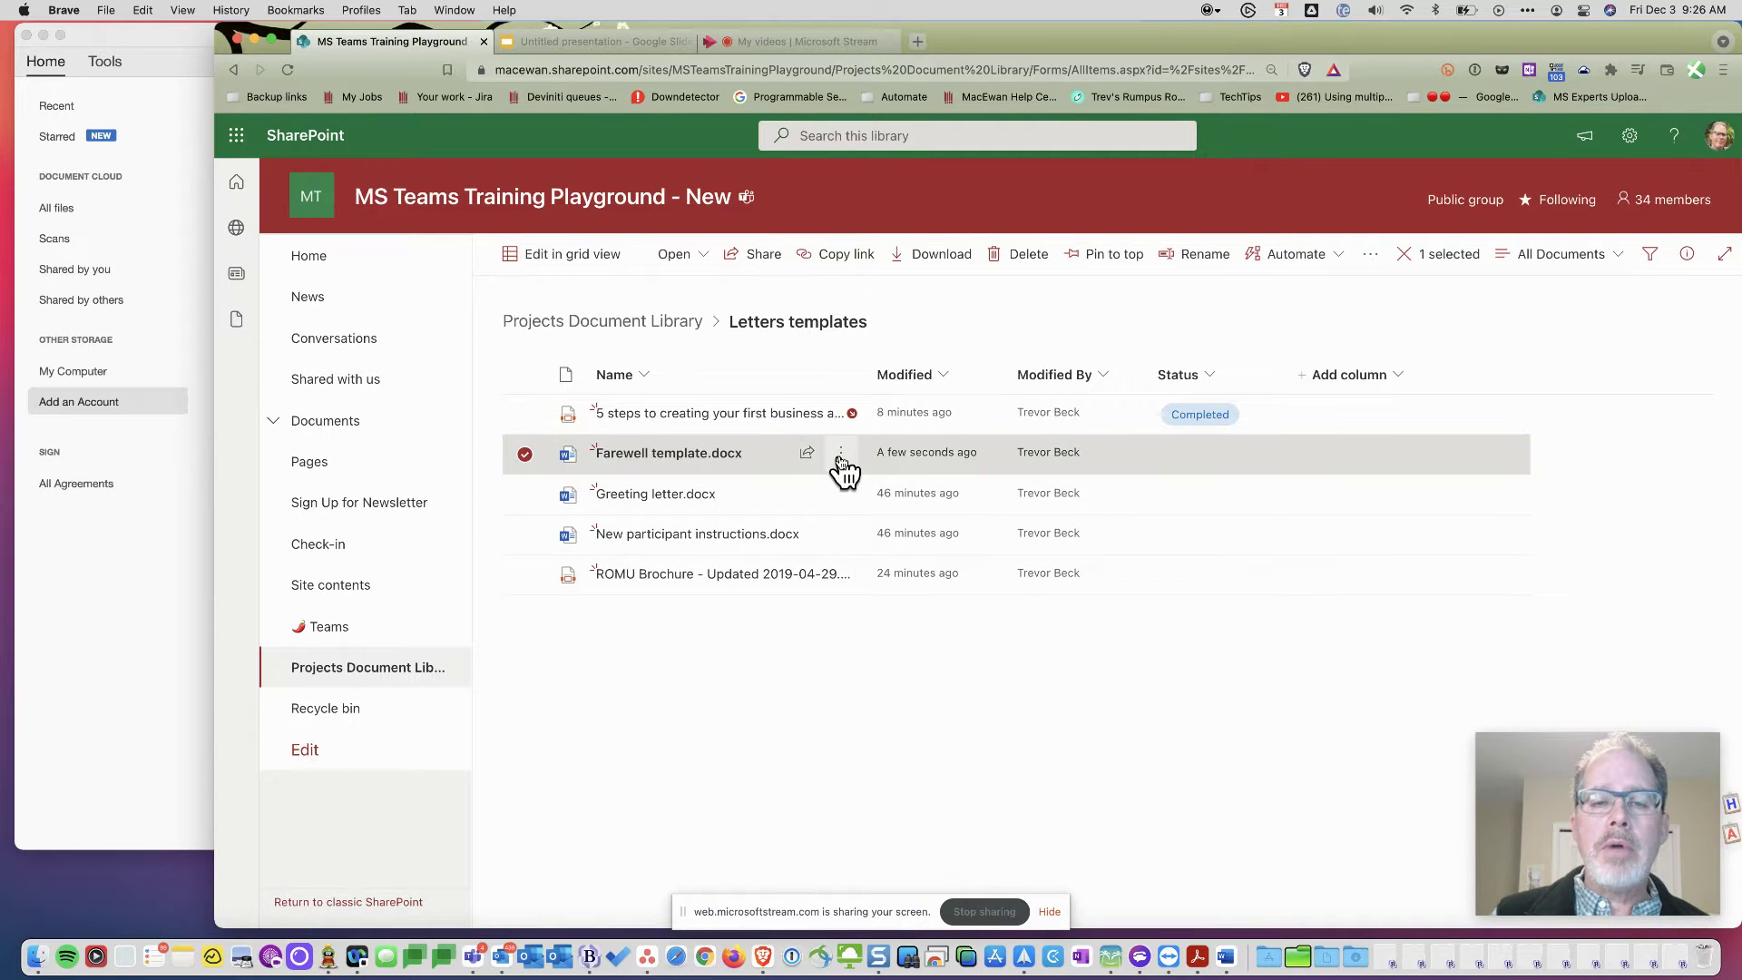
{"action": "scroll", "coordinate": [884, 397], "scroll_direction": "up", "scroll_amount": 5}
{"action": "scroll", "coordinate": [888, 400], "scroll_direction": "down", "scroll_amount": 5}
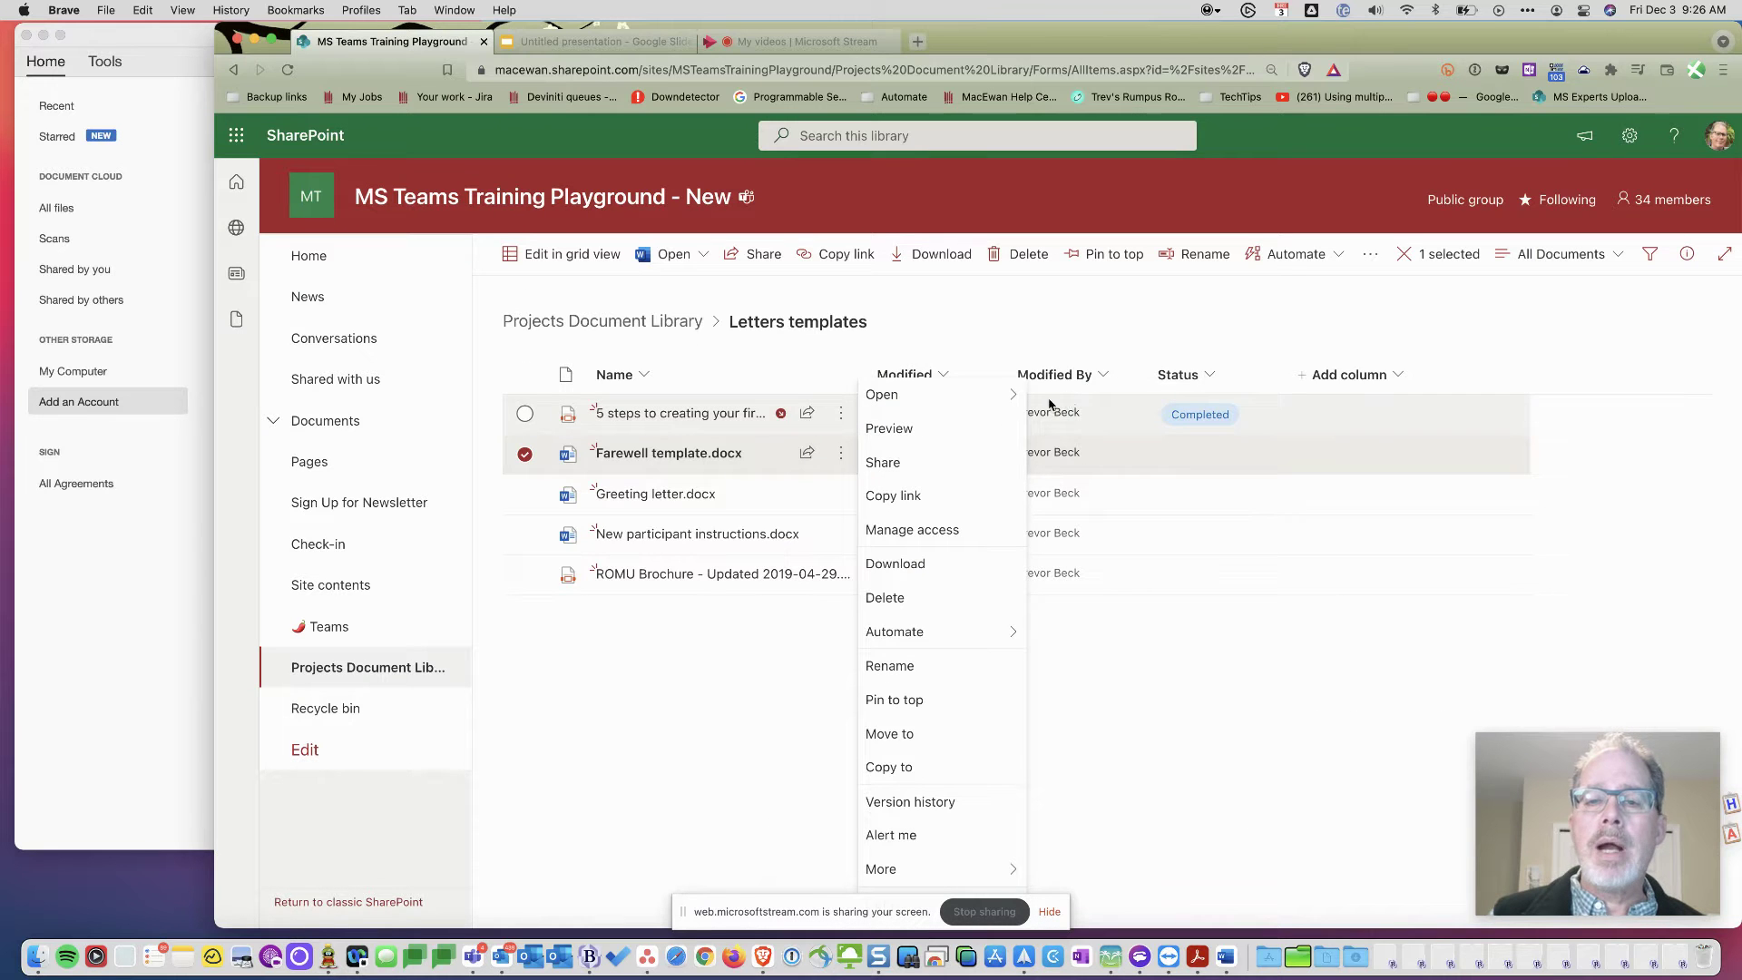
{"action": "mouse_move", "coordinate": [1003, 404]}
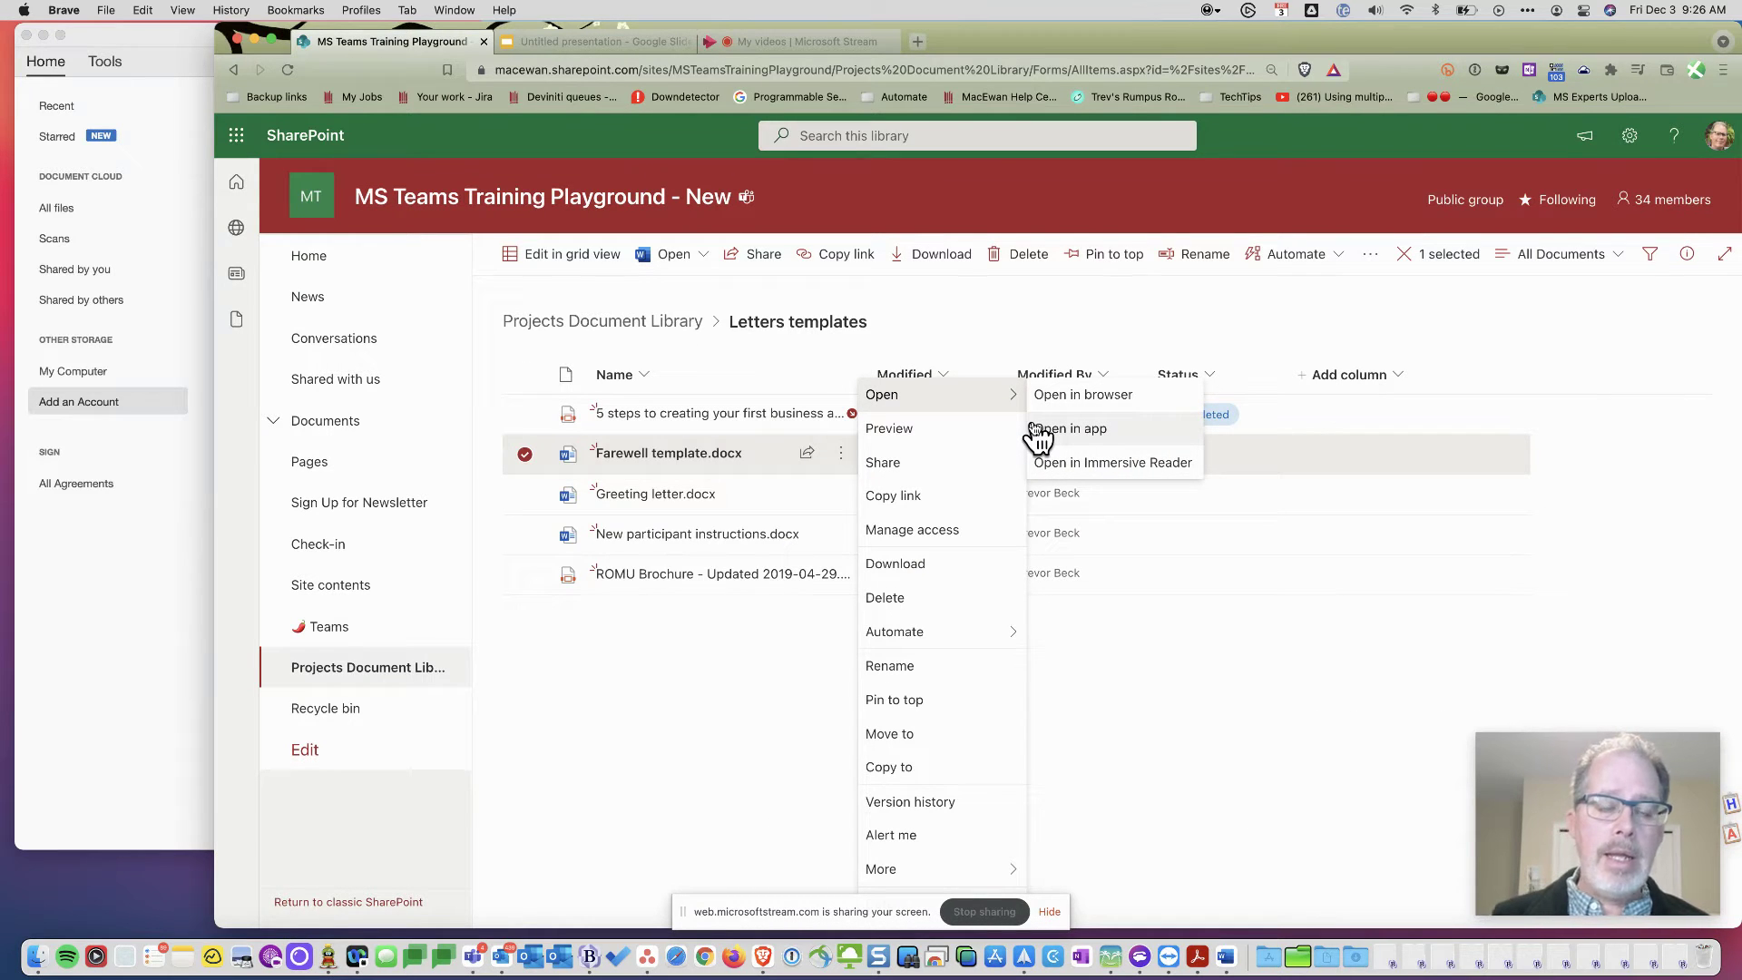
{"action": "left_click", "coordinate": [1151, 306]}
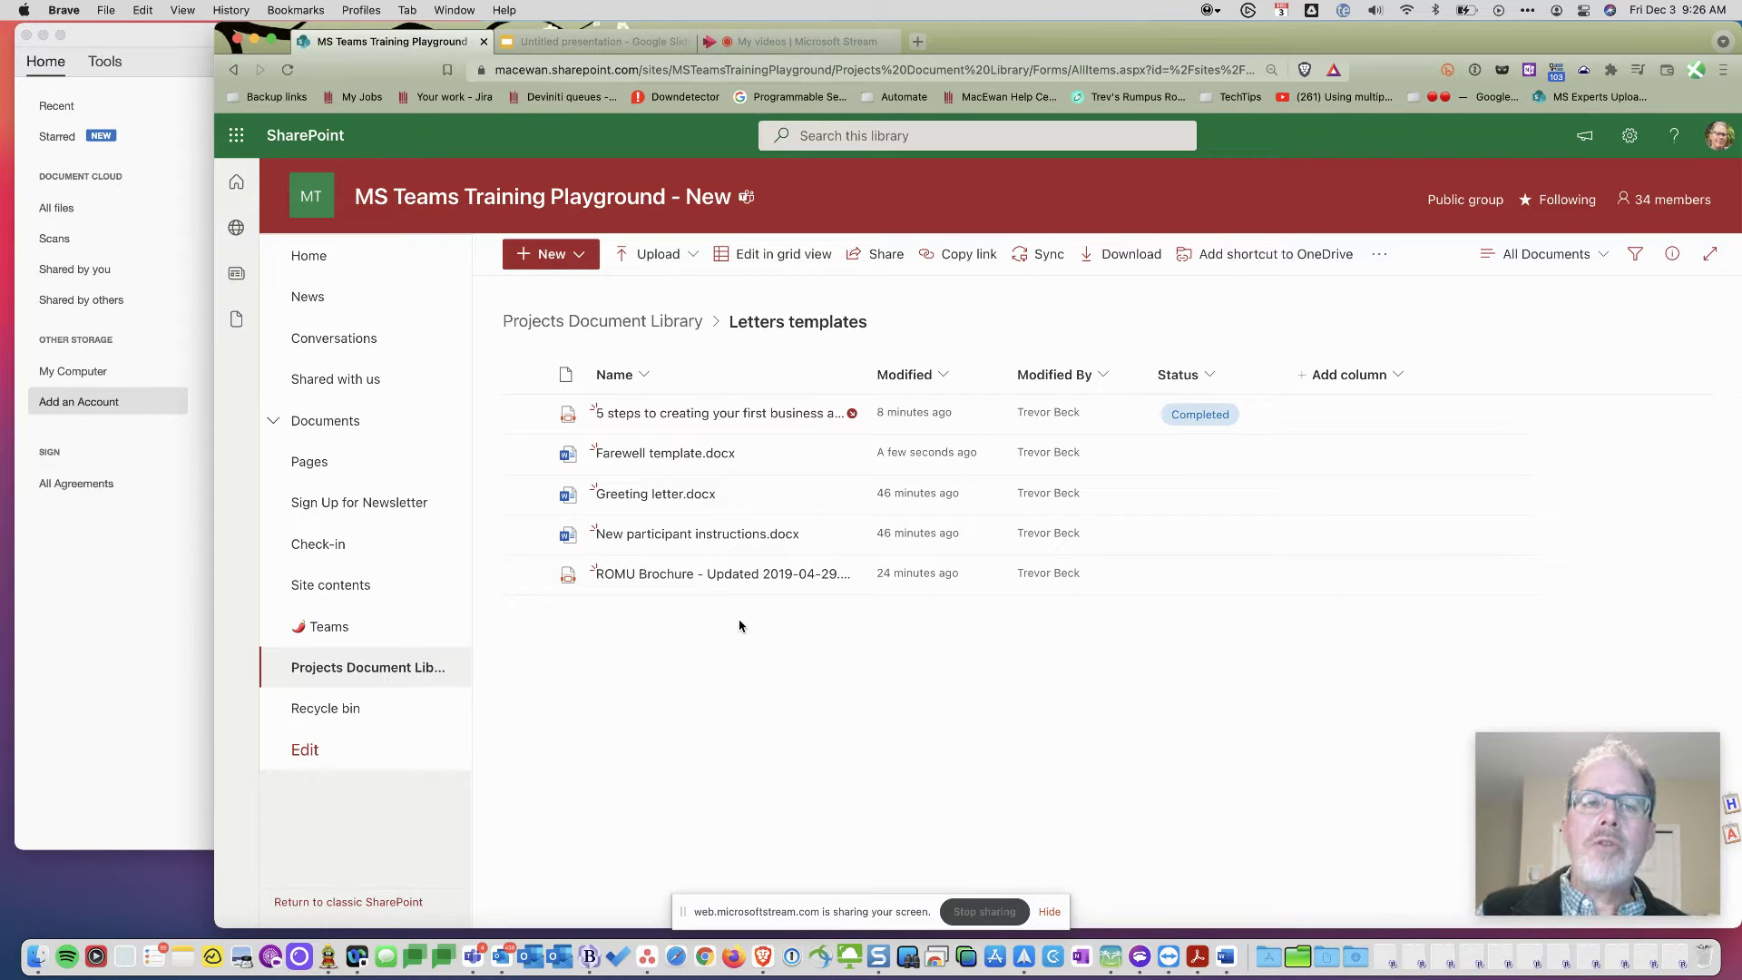
{"action": "left_click", "coordinate": [163, 602]}
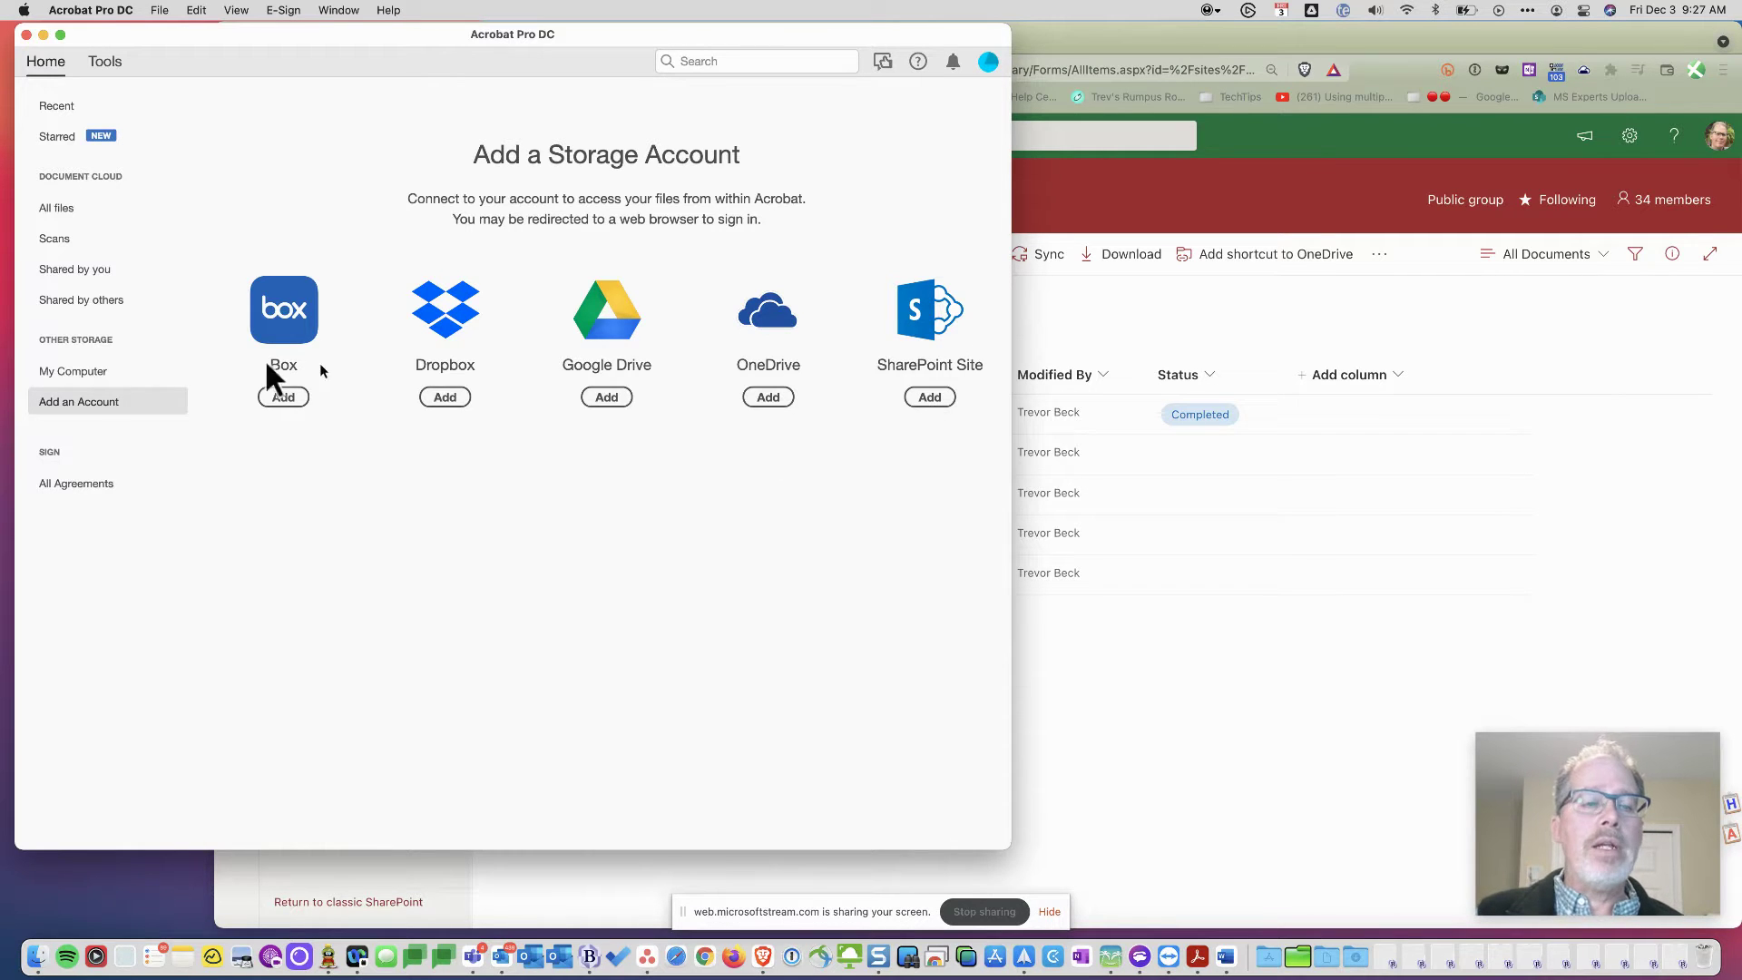
{"action": "left_click", "coordinate": [1129, 304]}
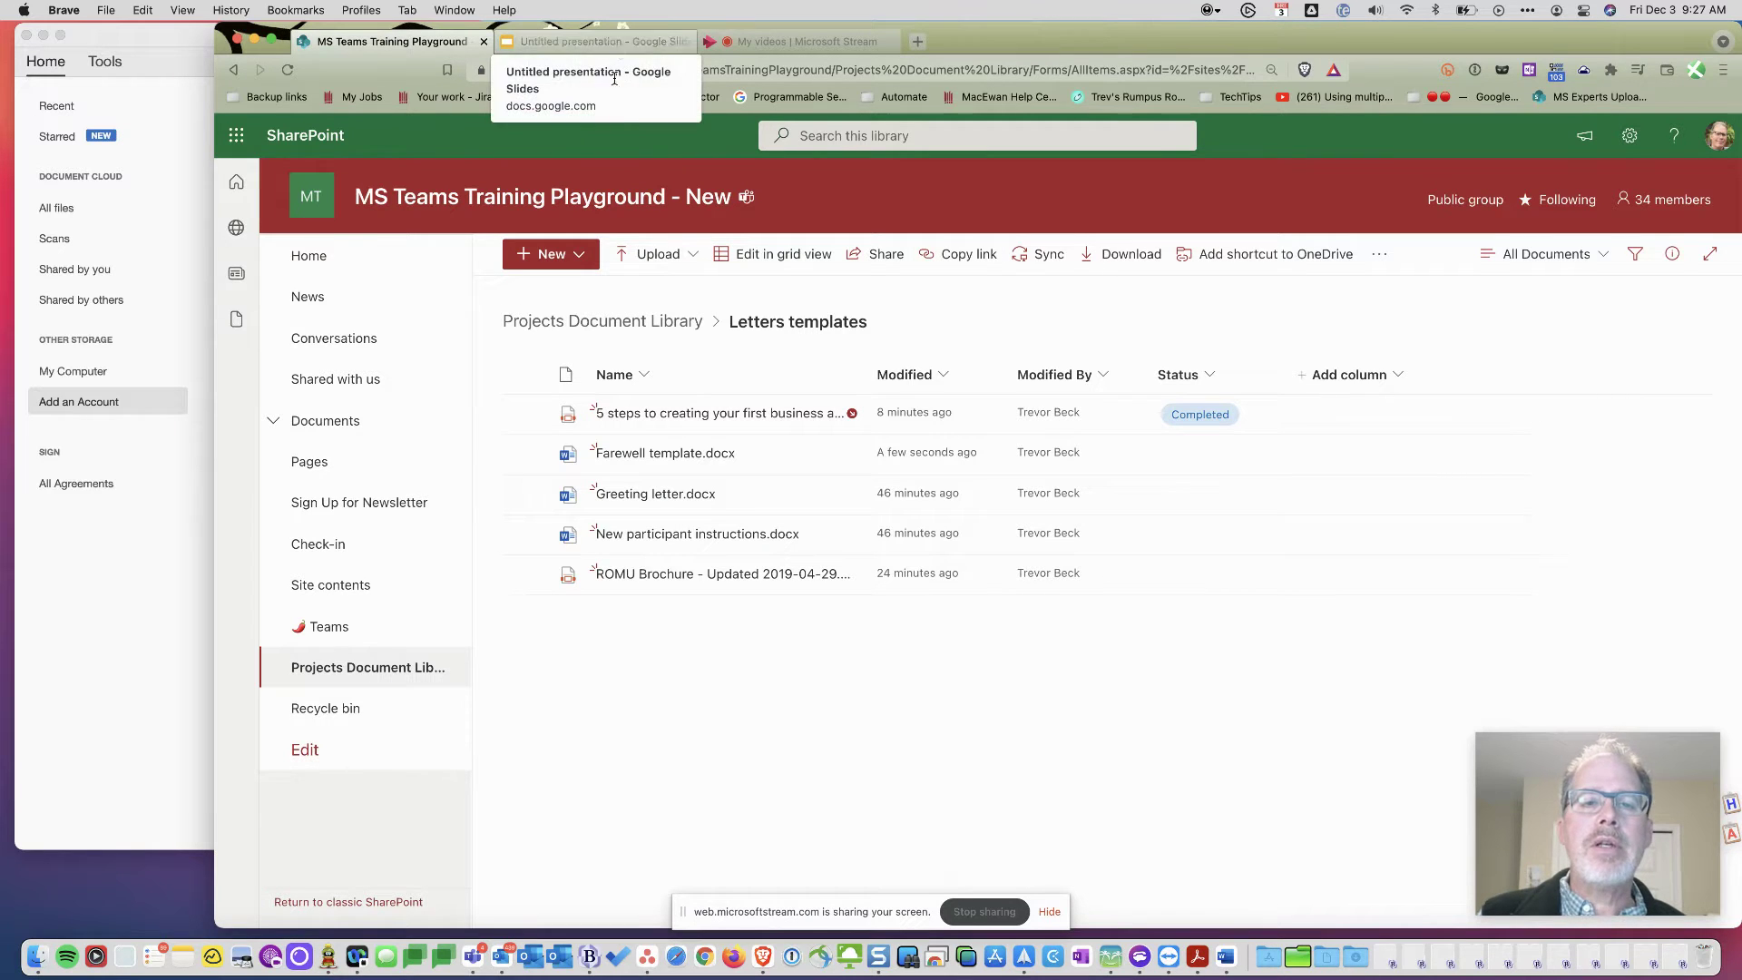
- Reopen Letters templates from the Projects Document Library, select its URL, and switch to the presentation
{"action": "left_click", "coordinate": [632, 338]}
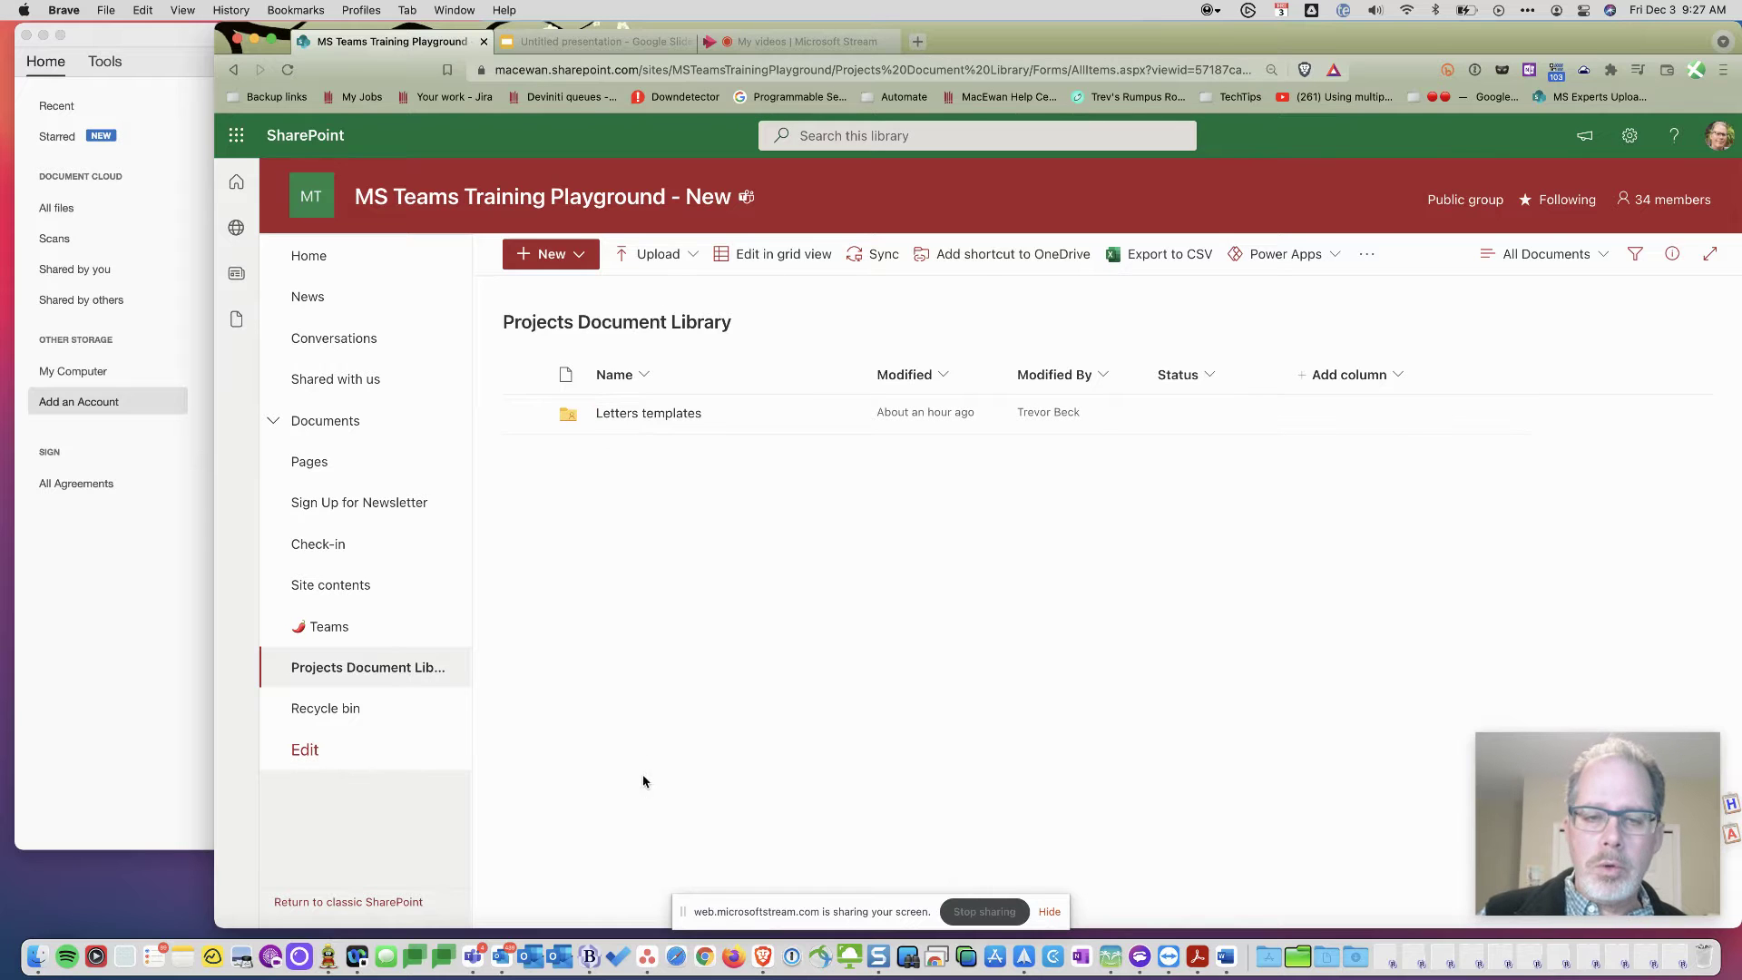
{"action": "left_click", "coordinate": [635, 415]}
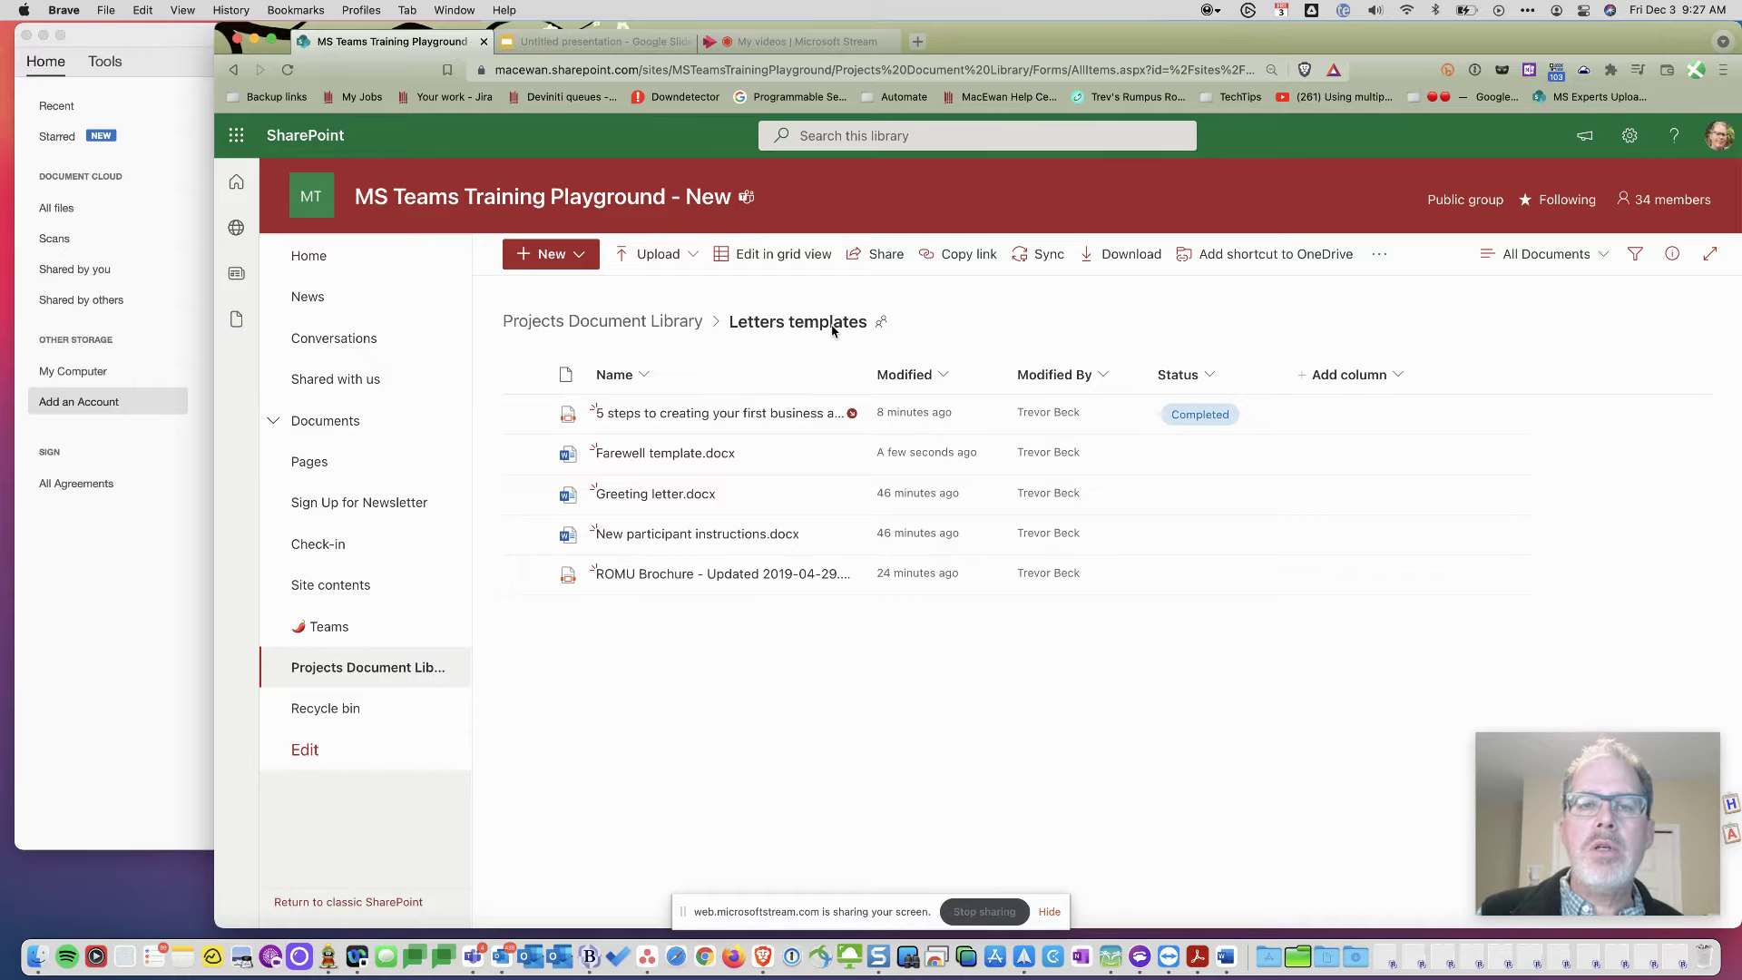
{"action": "left_click", "coordinate": [759, 72]}
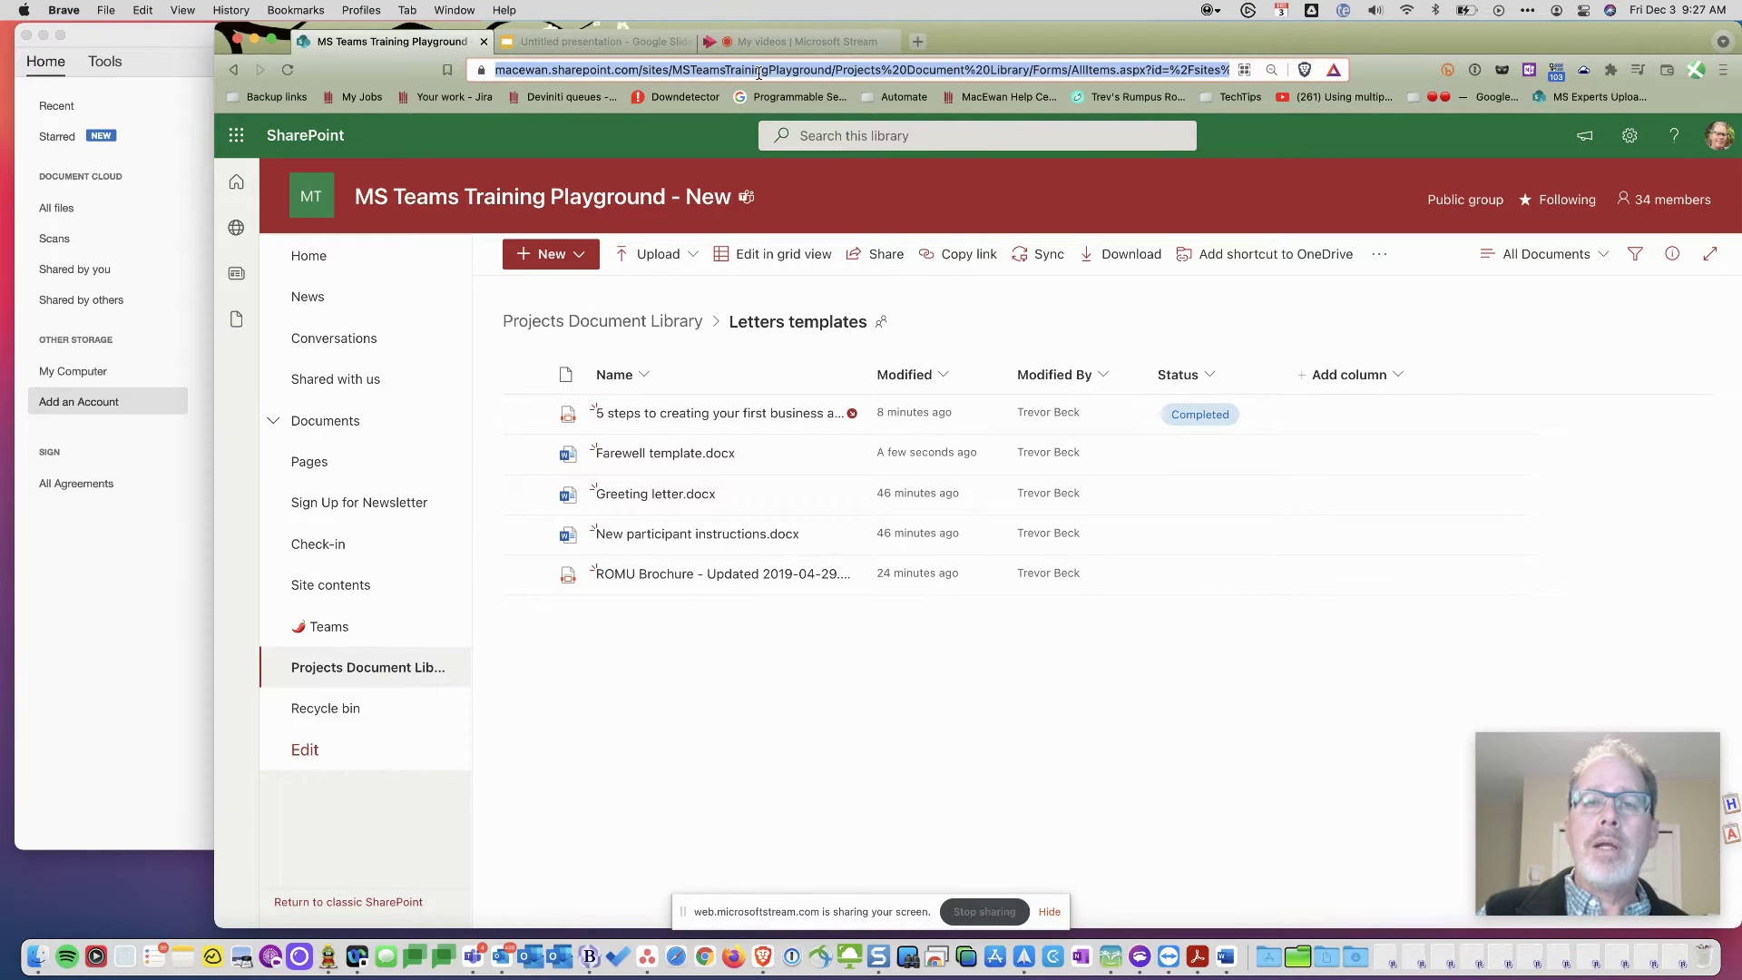
{"action": "left_click", "coordinate": [601, 48]}
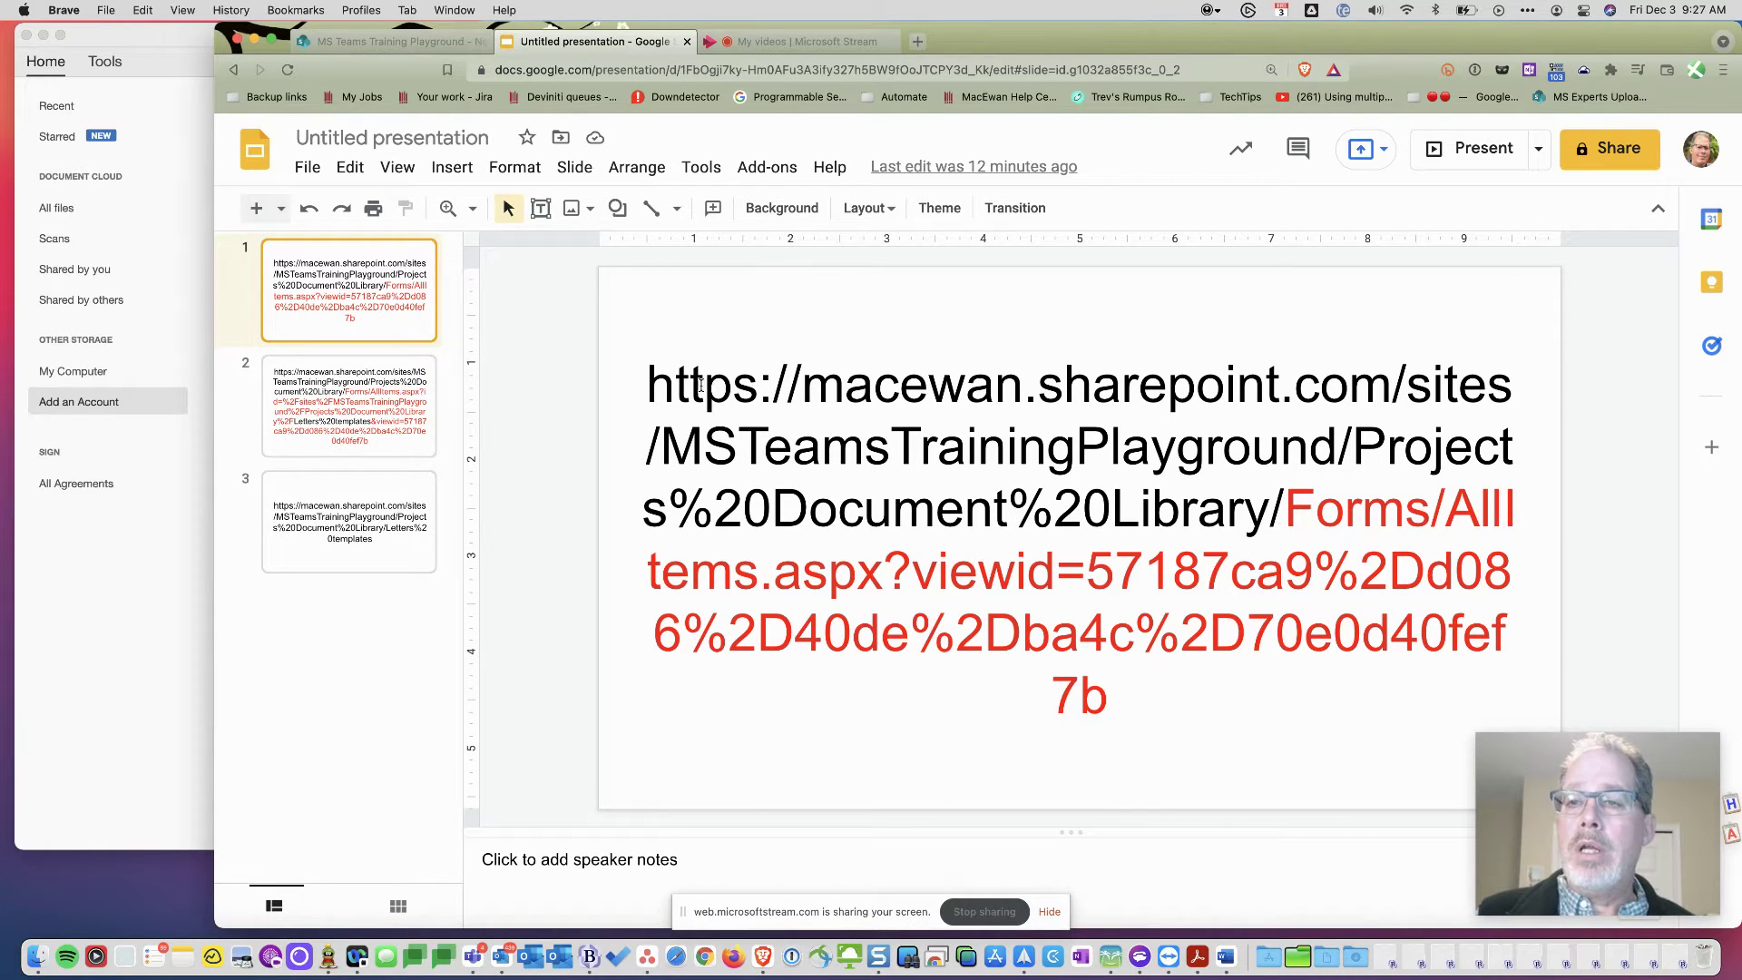
- Review the addresses on slides 2 and 3, then select all of slide 3's short folder URL
{"action": "left_click", "coordinate": [381, 399]}
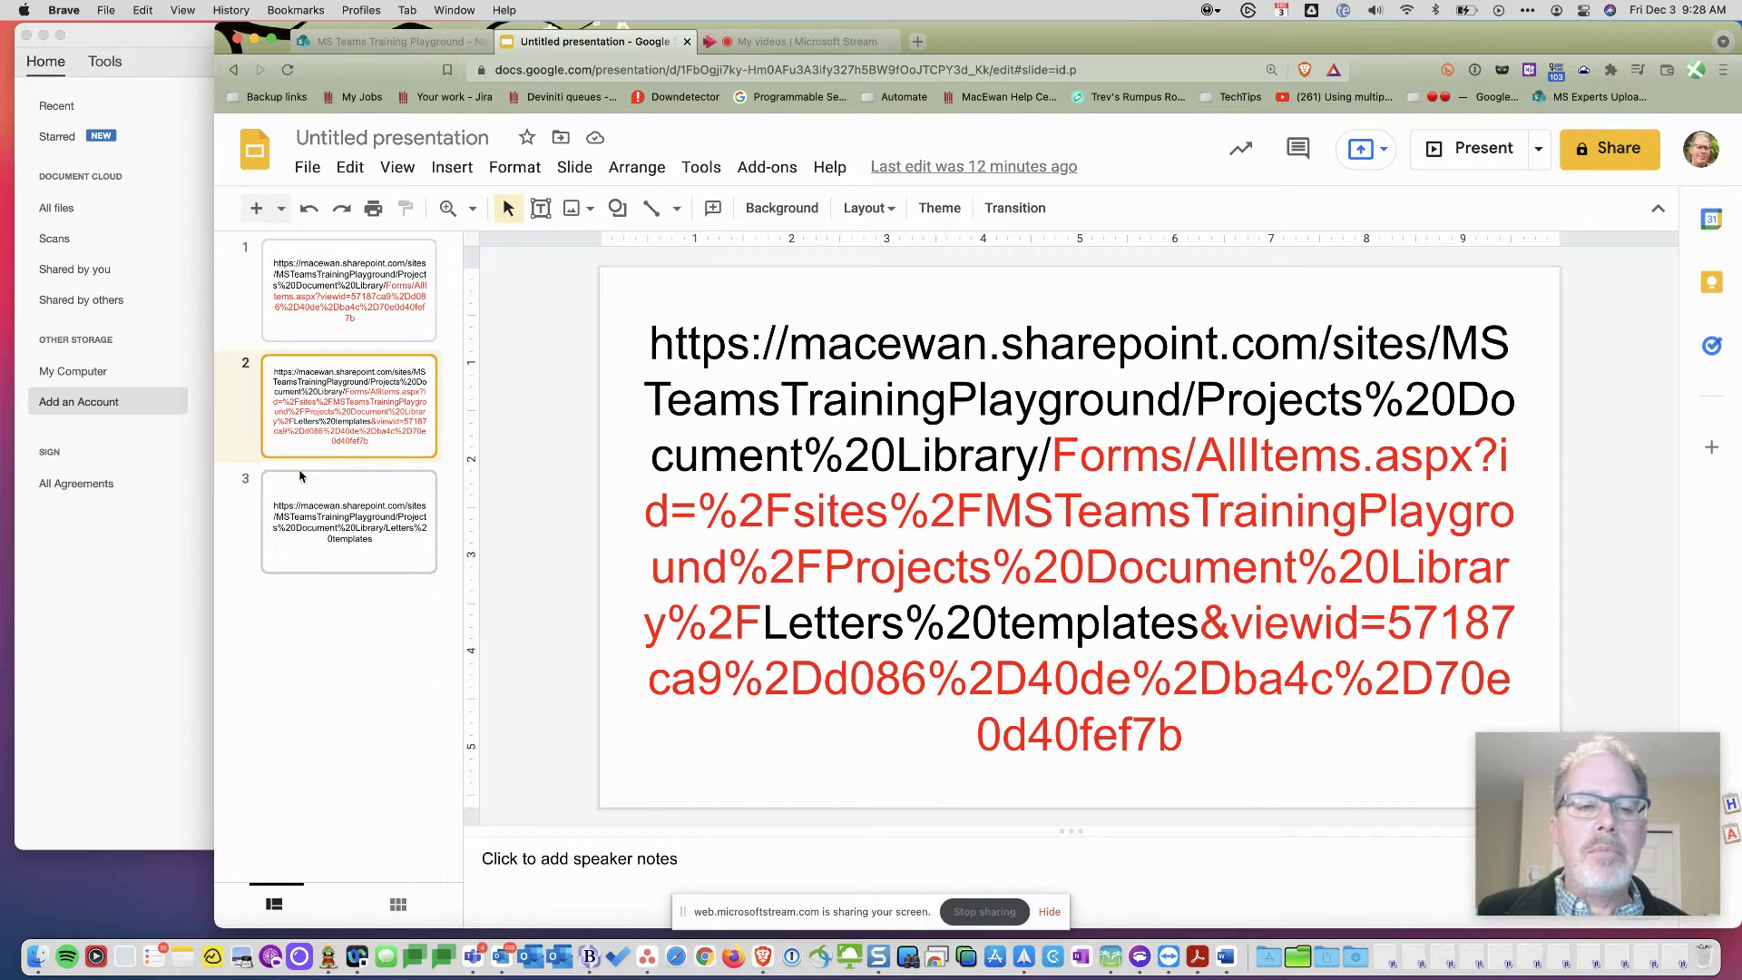
{"action": "left_click", "coordinate": [318, 514]}
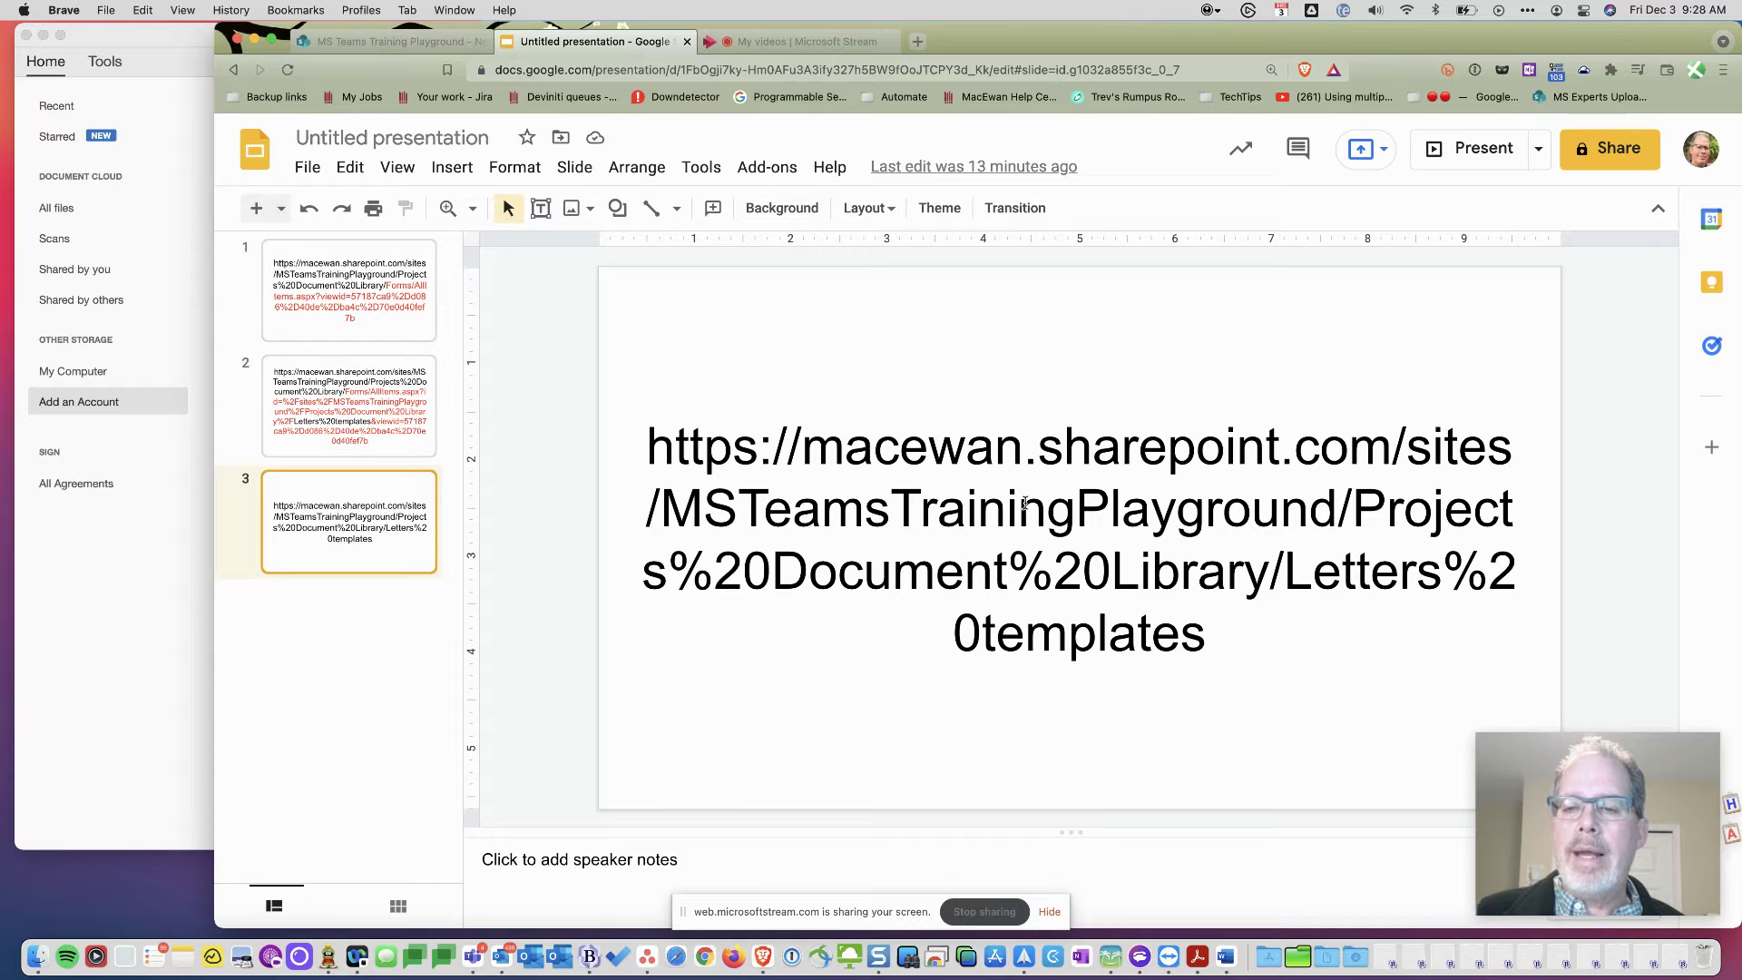
{"action": "left_click", "coordinate": [1007, 510]}
{"action": "key", "text": "super+a"}
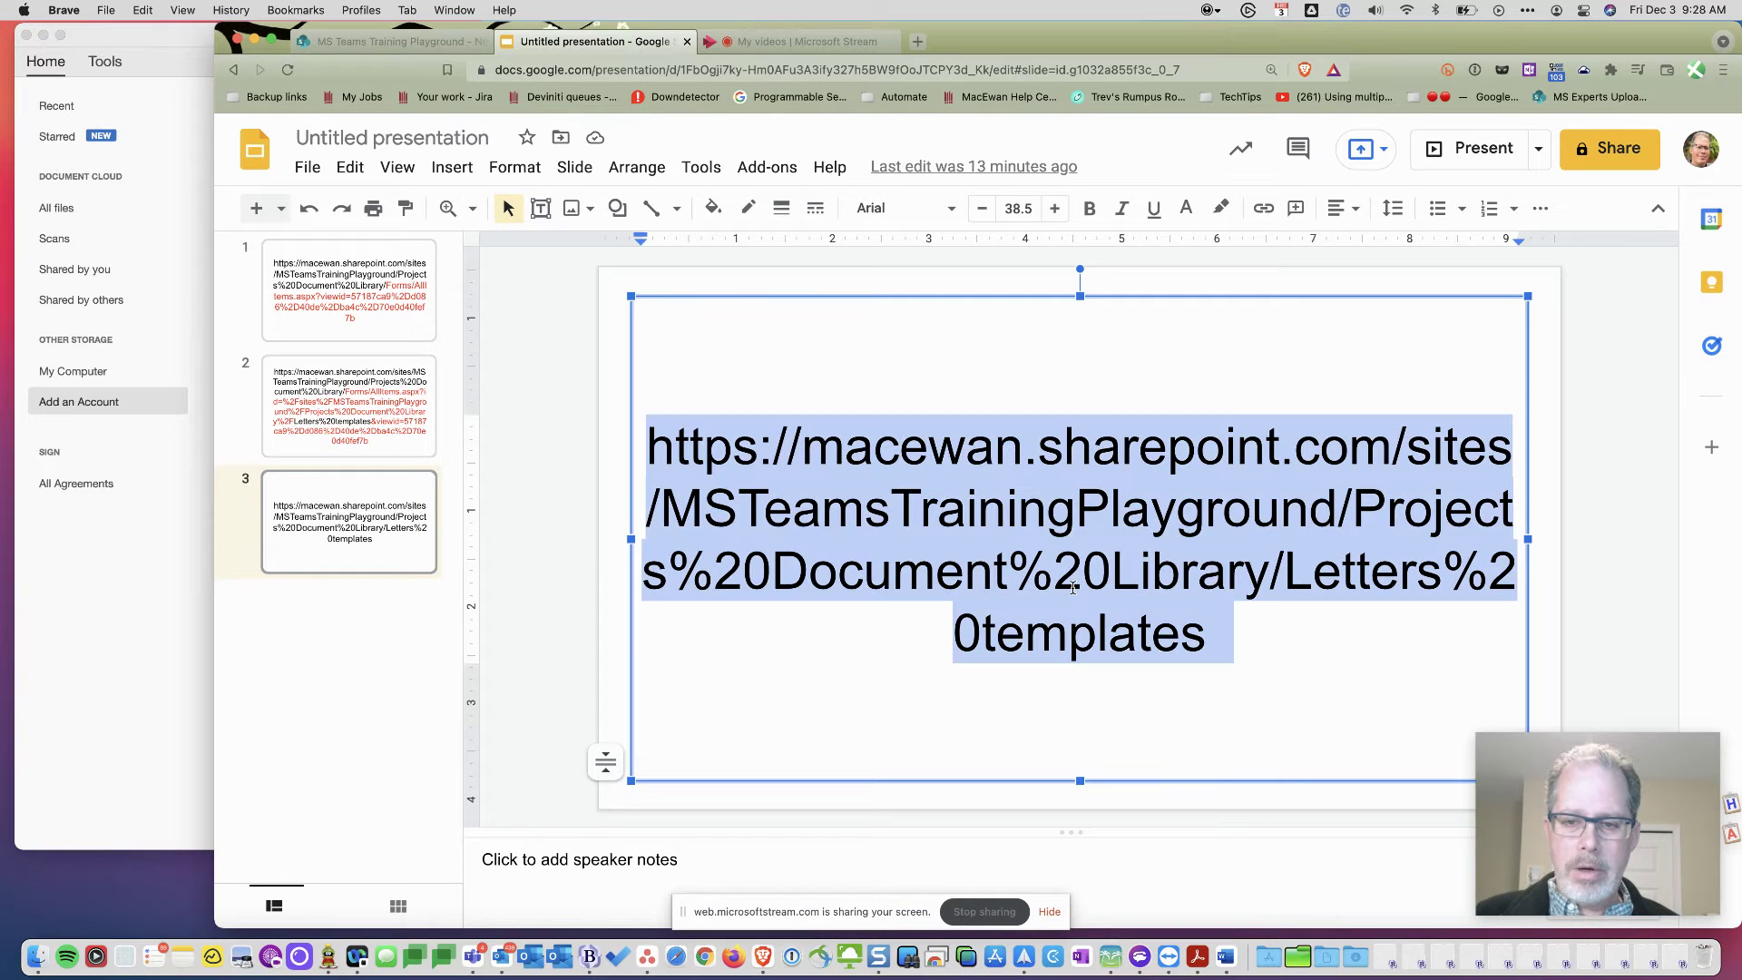
- Add a SharePoint Site account named 'Letters and templates' using the pasted Letters templates folder URL
{"action": "left_click", "coordinate": [73, 555]}
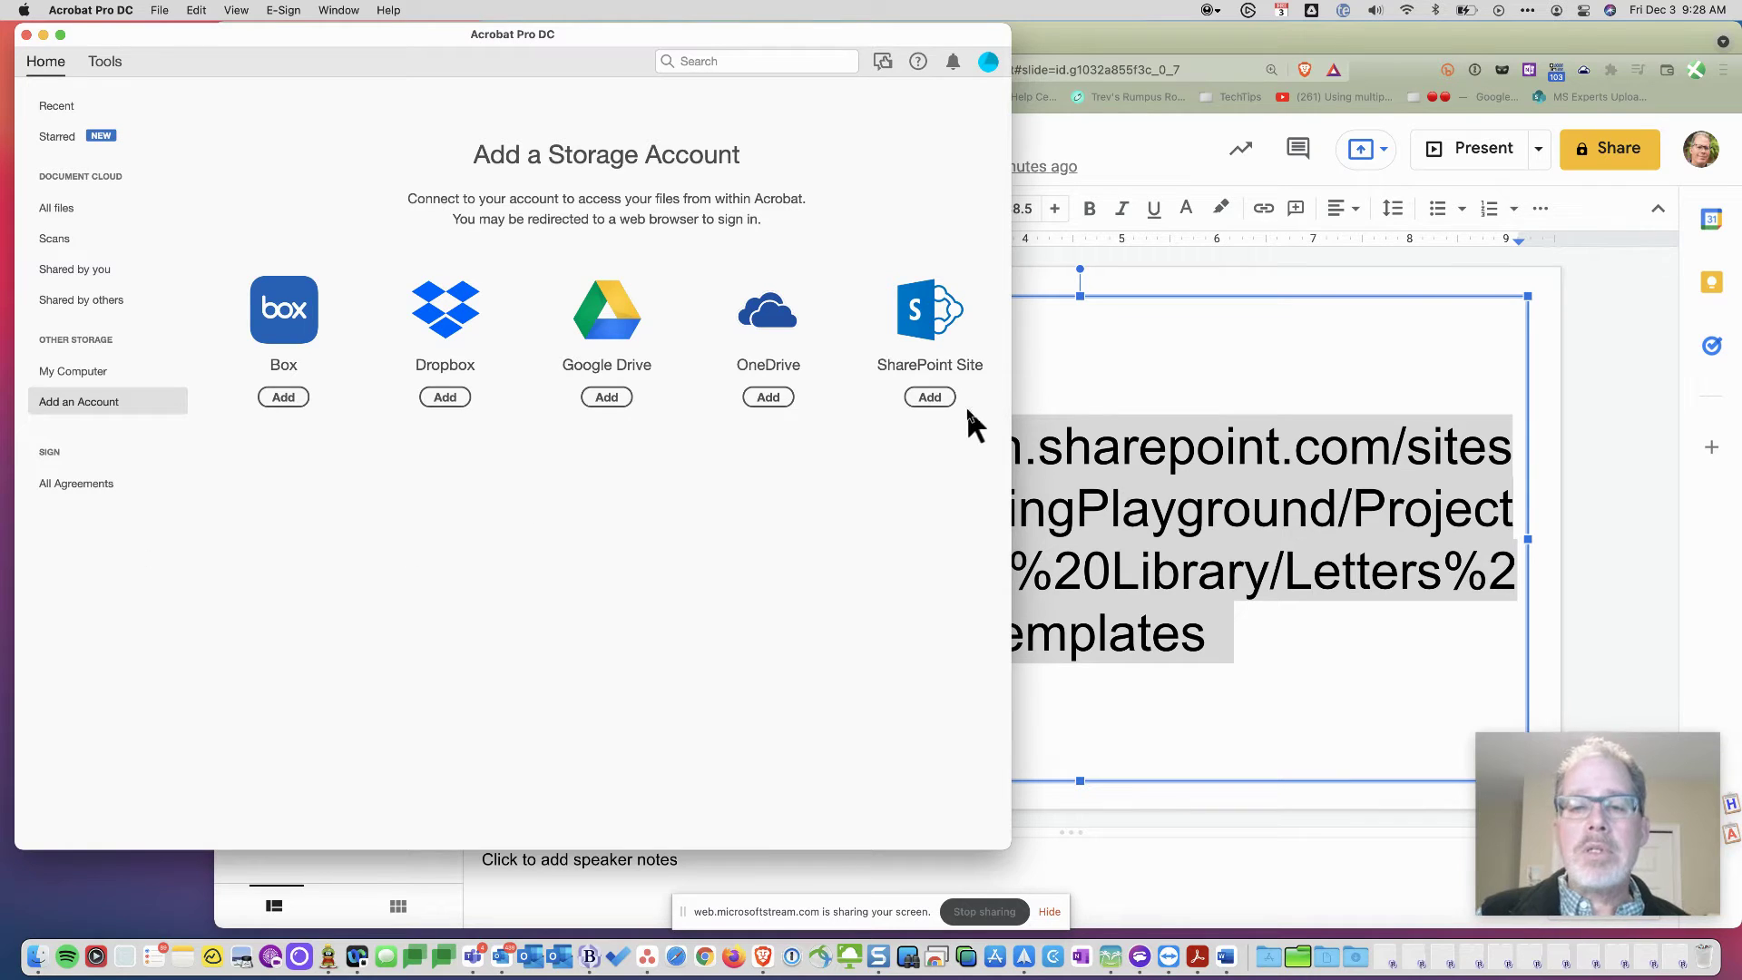
{"action": "left_click", "coordinate": [931, 398]}
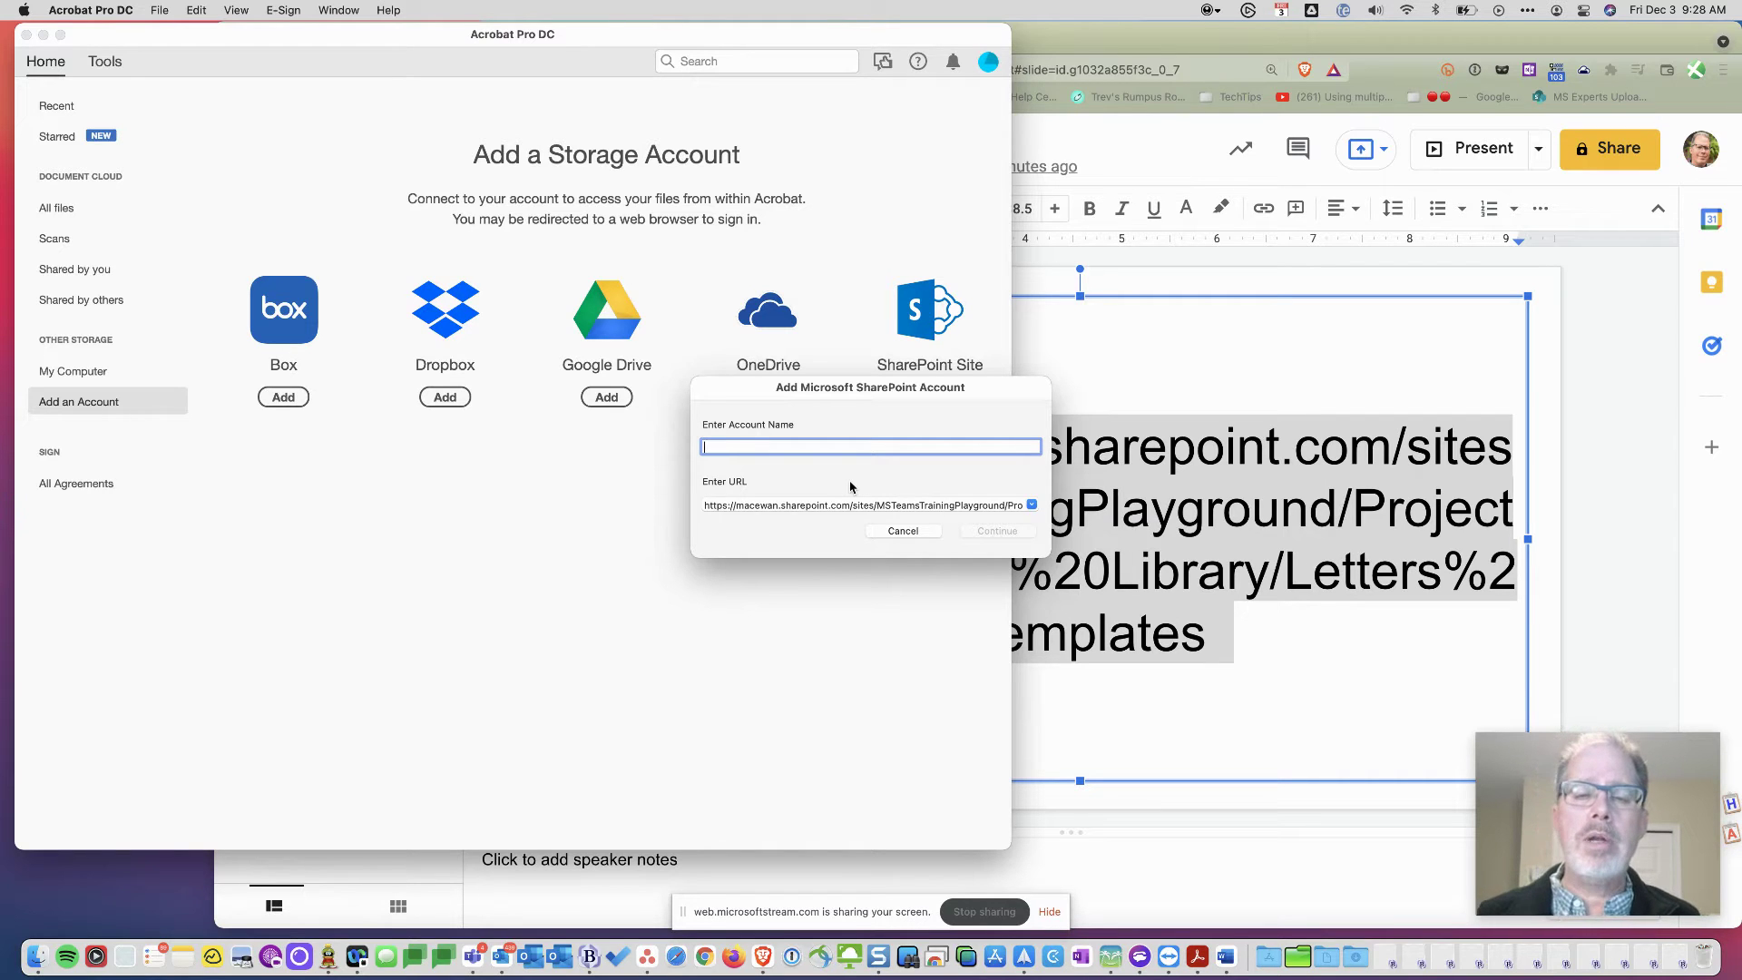
{"action": "left_click", "coordinate": [876, 505]}
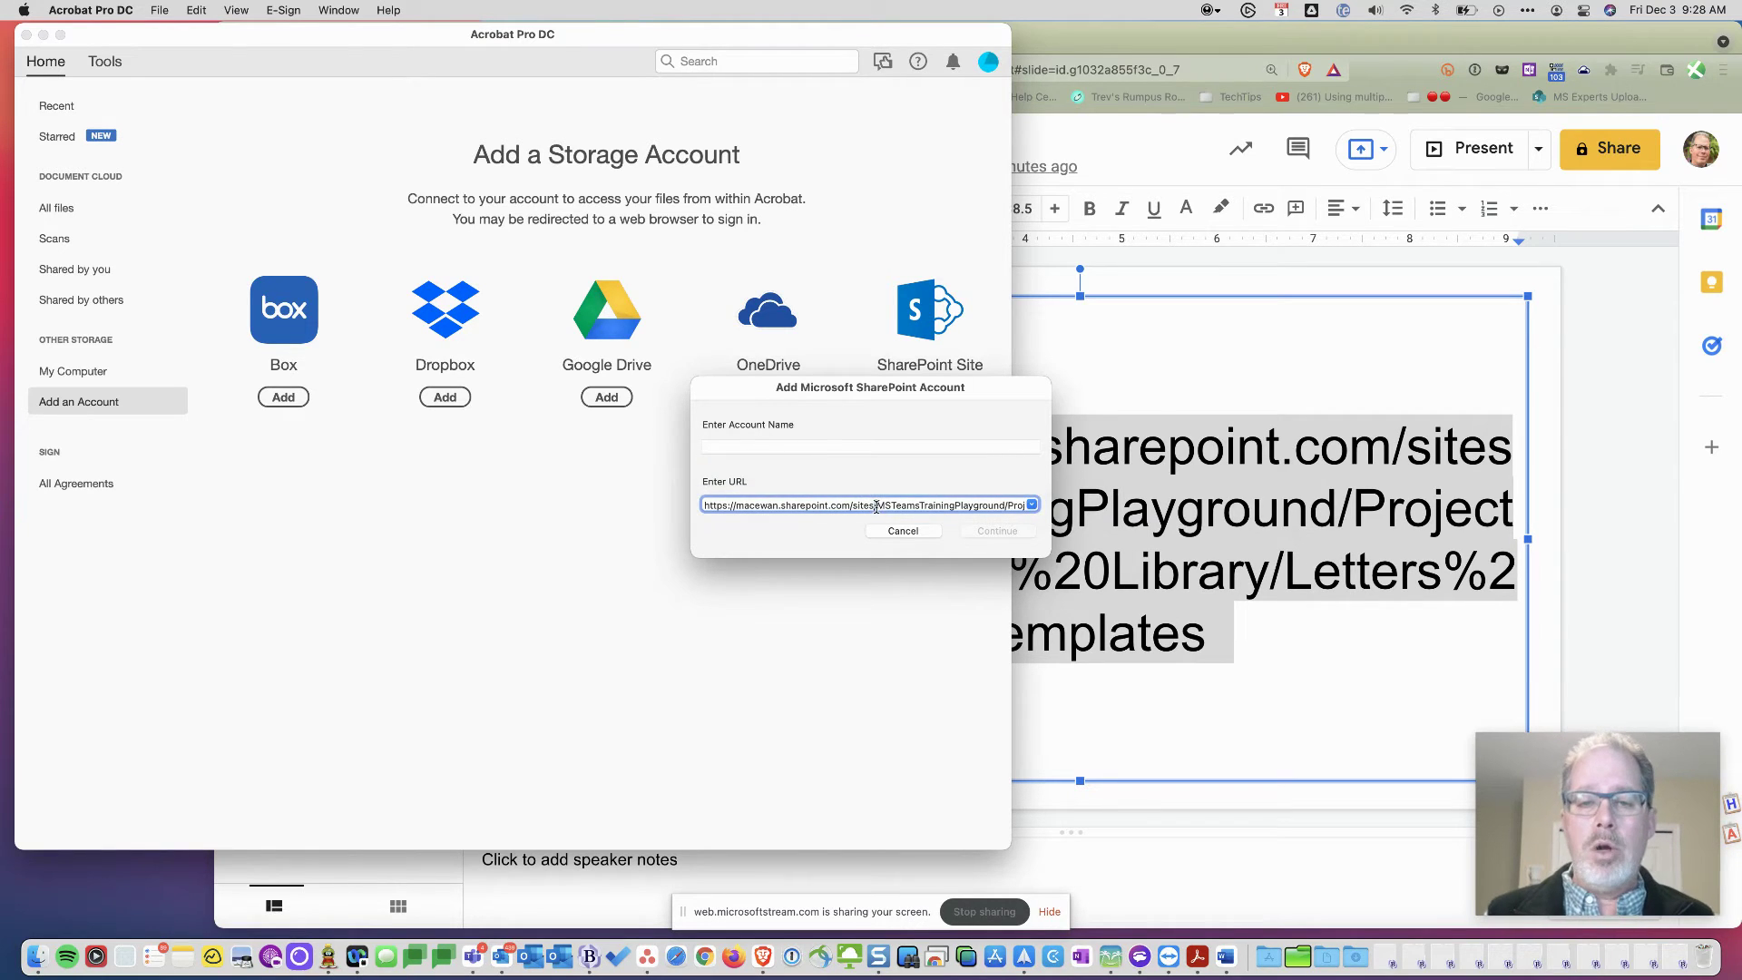
{"action": "left_click", "coordinate": [756, 446]}
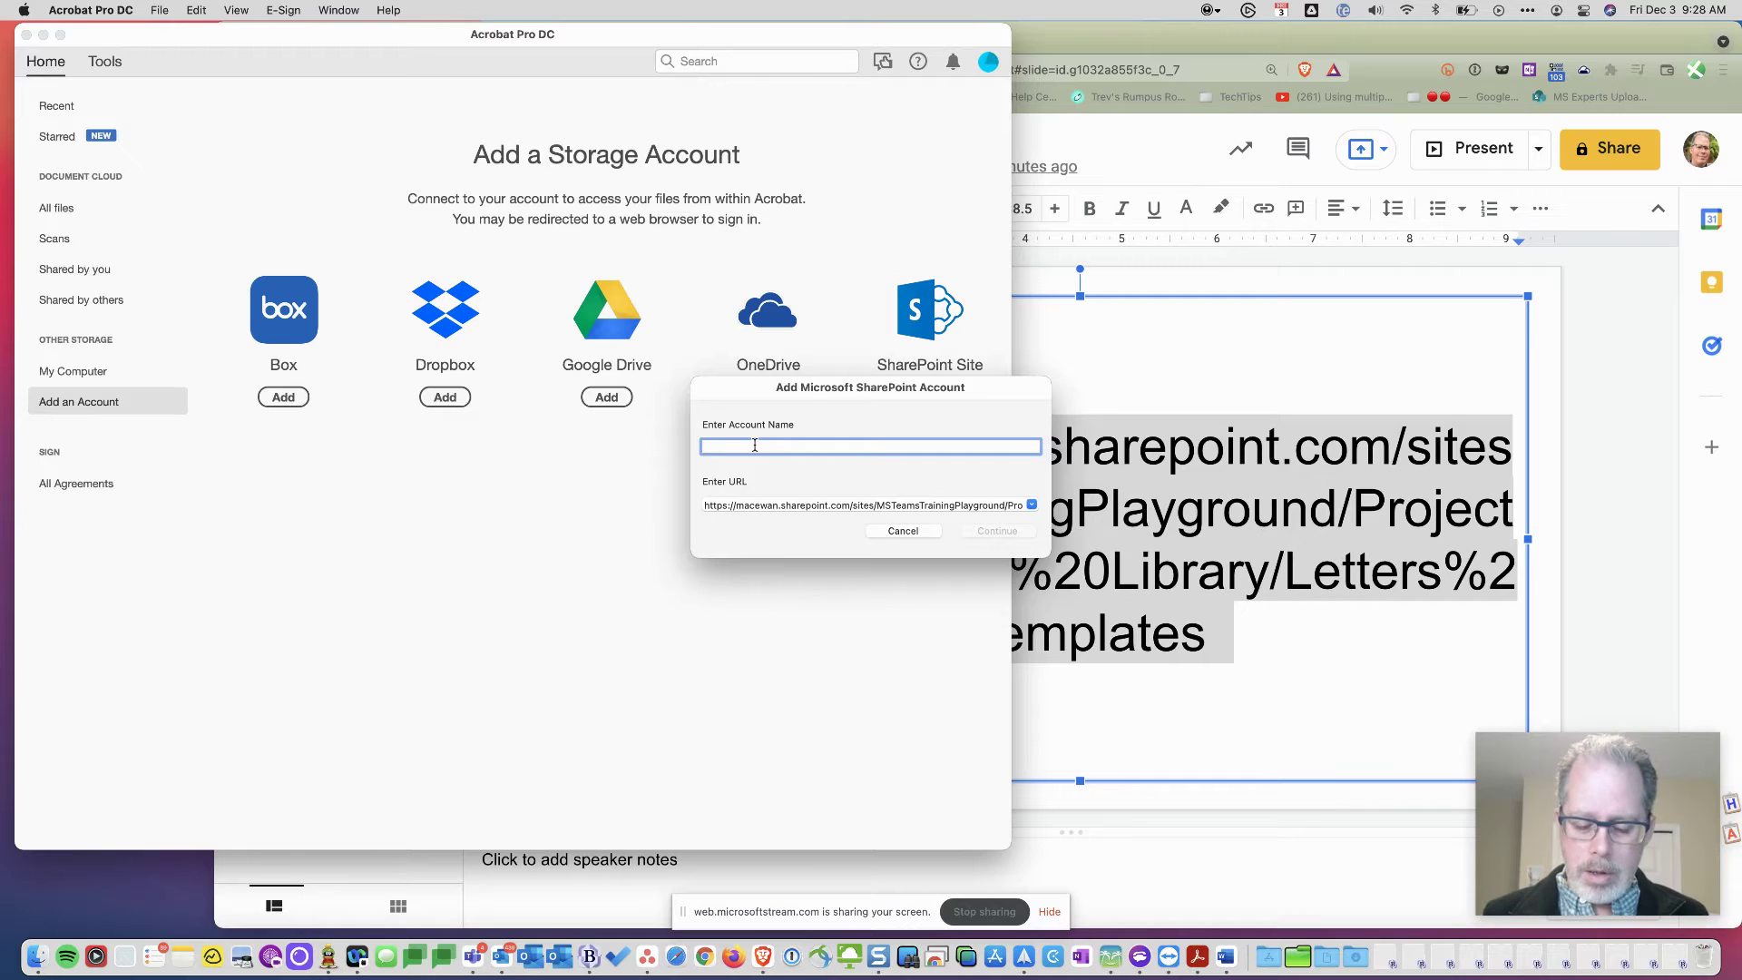
{"action": "type", "text": "Letters and"}
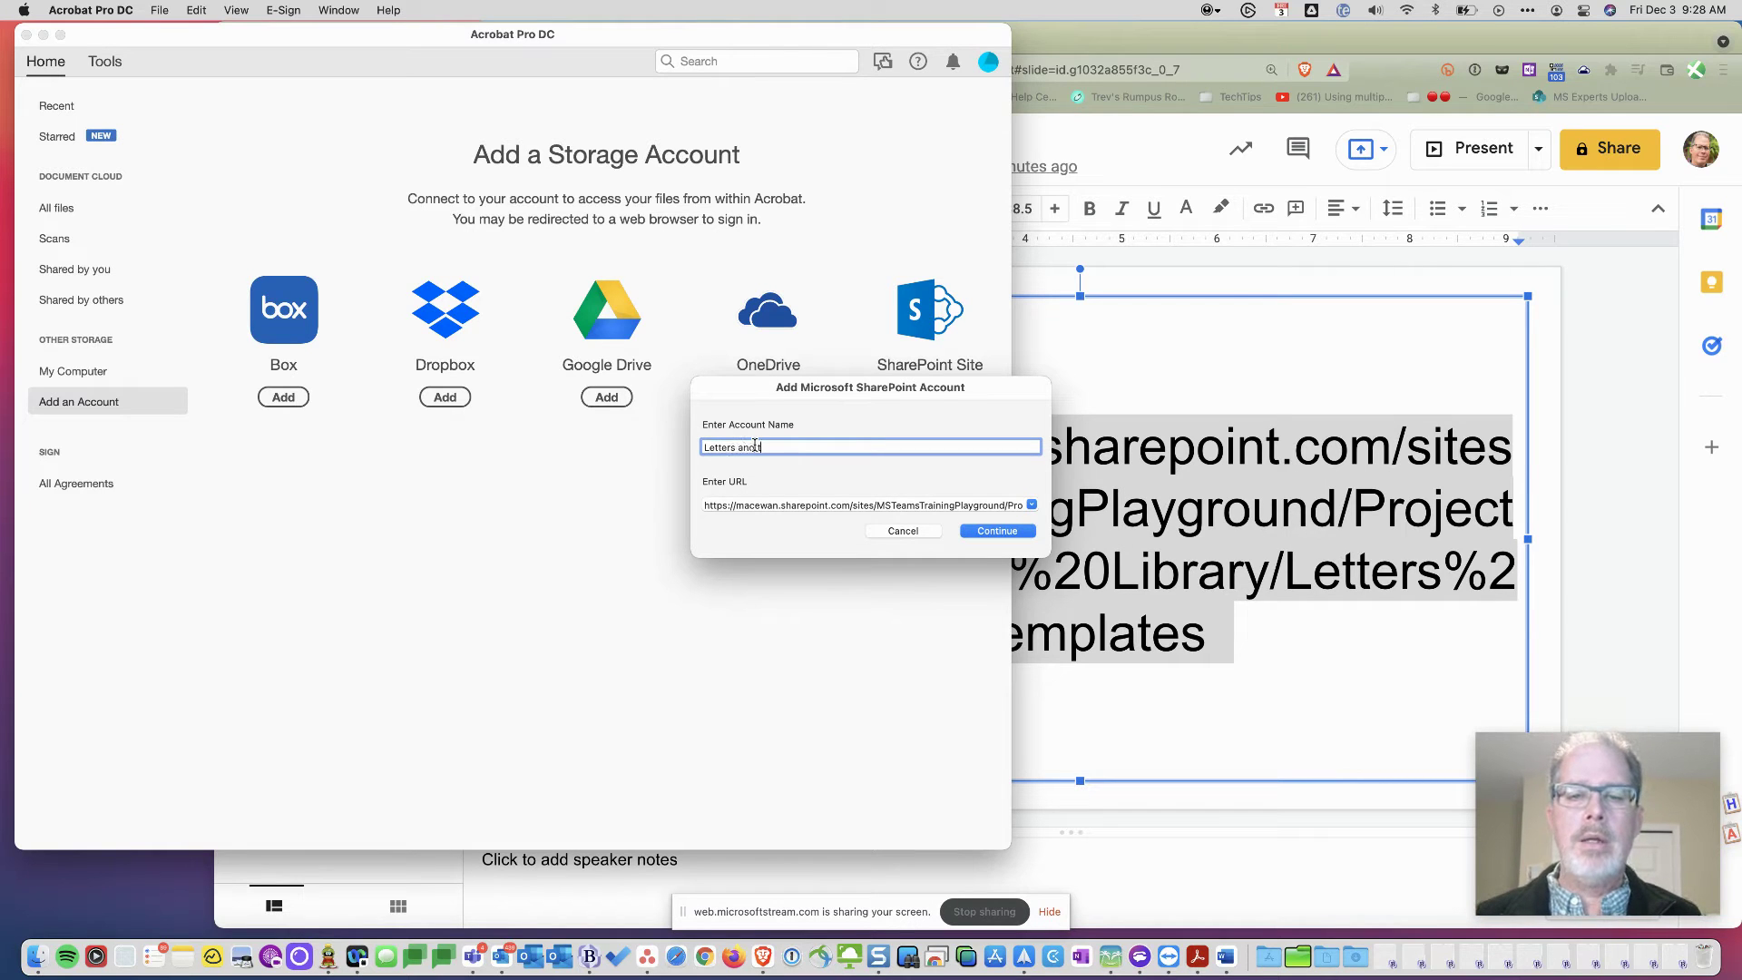
{"action": "type", "text": " tempalte"}
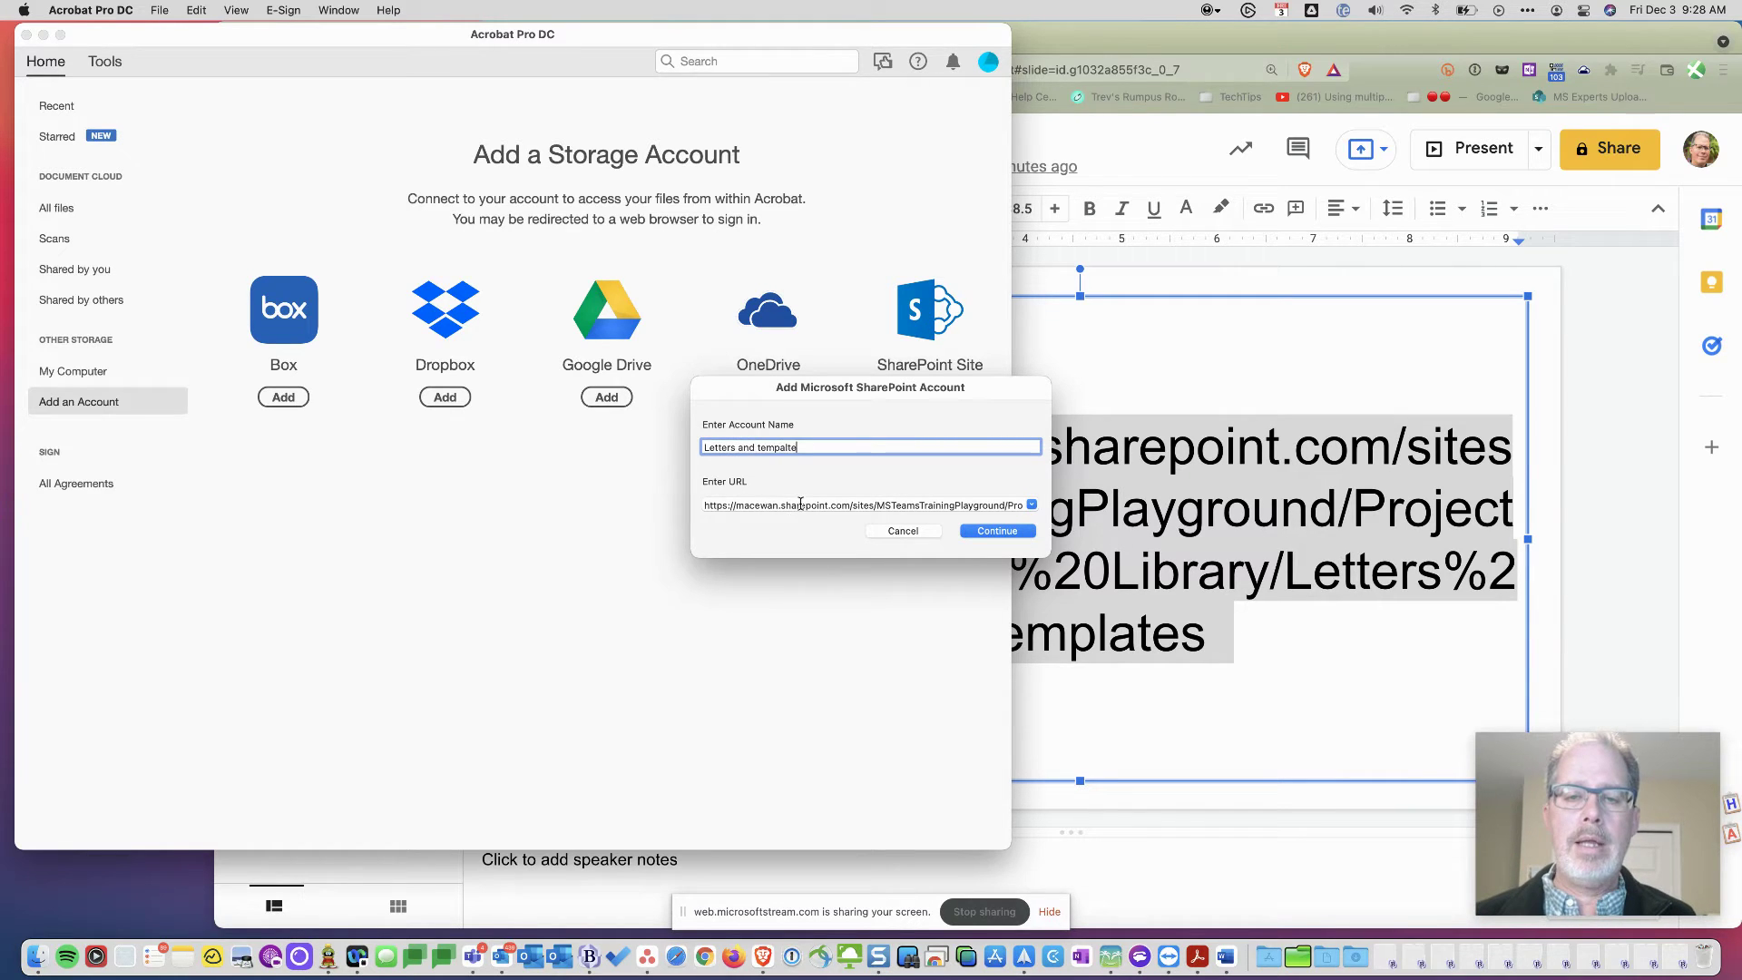
{"action": "key", "text": "BackSpace"}
{"action": "key", "text": "BackSpace"}
{"action": "key", "text": "BackSpace"}
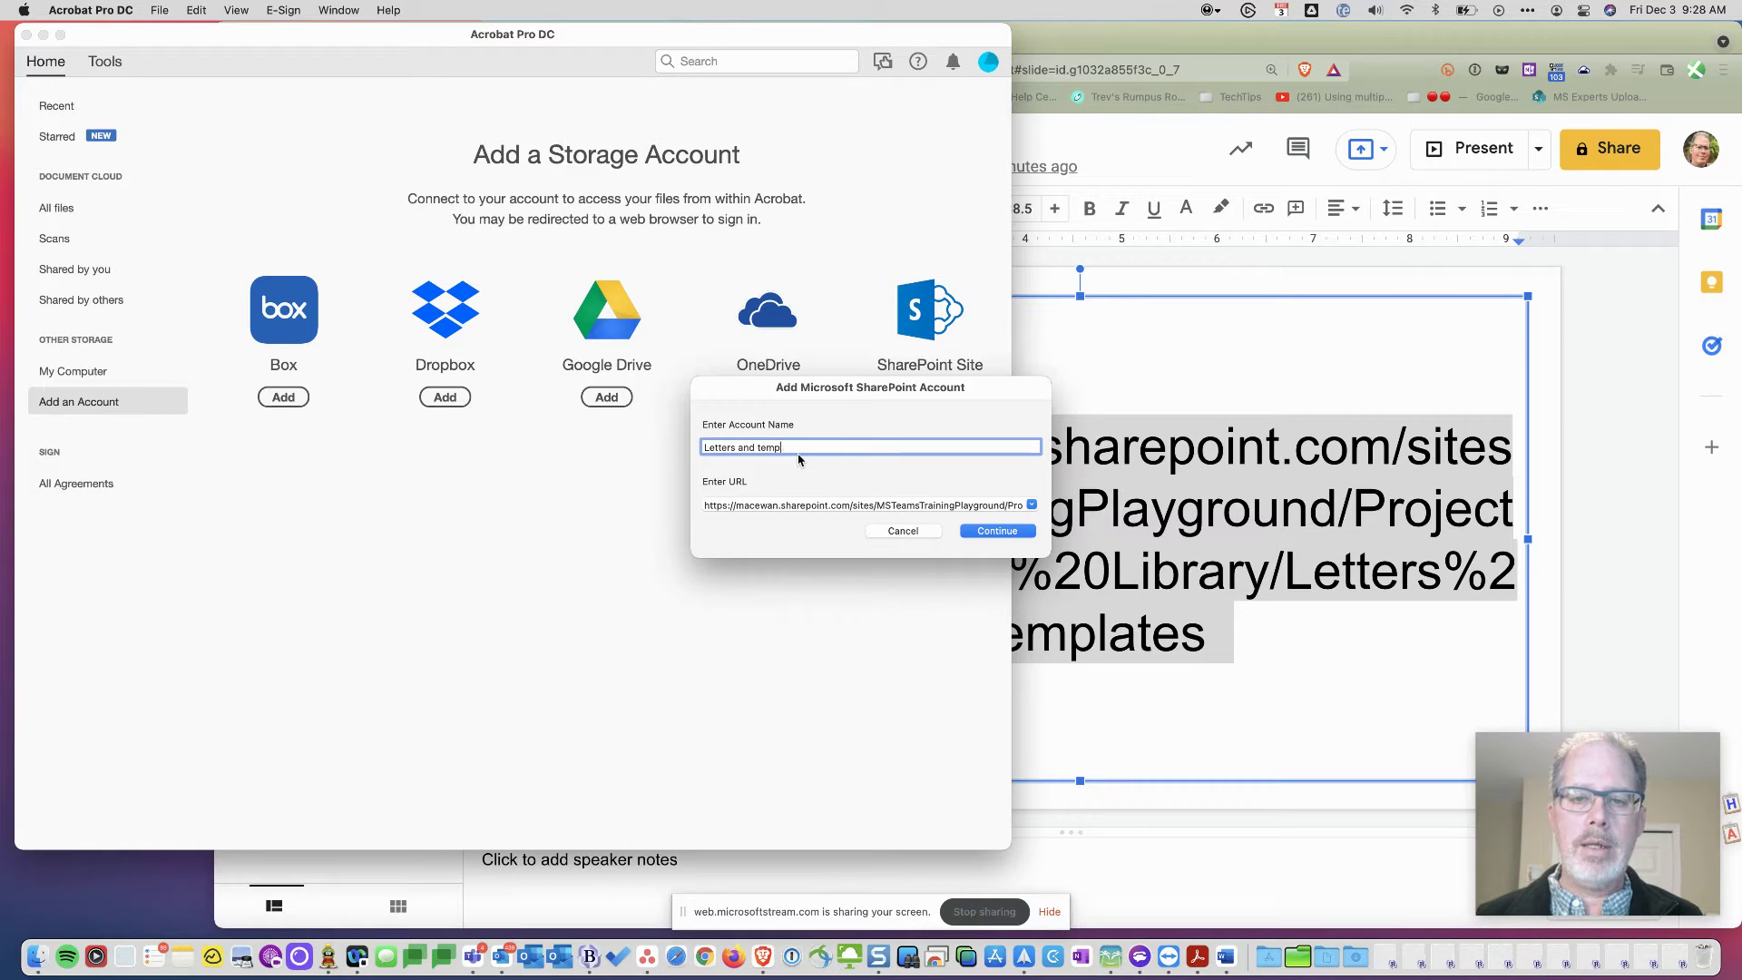
{"action": "type", "text": "lates"}
{"action": "double_click", "coordinate": [785, 506]}
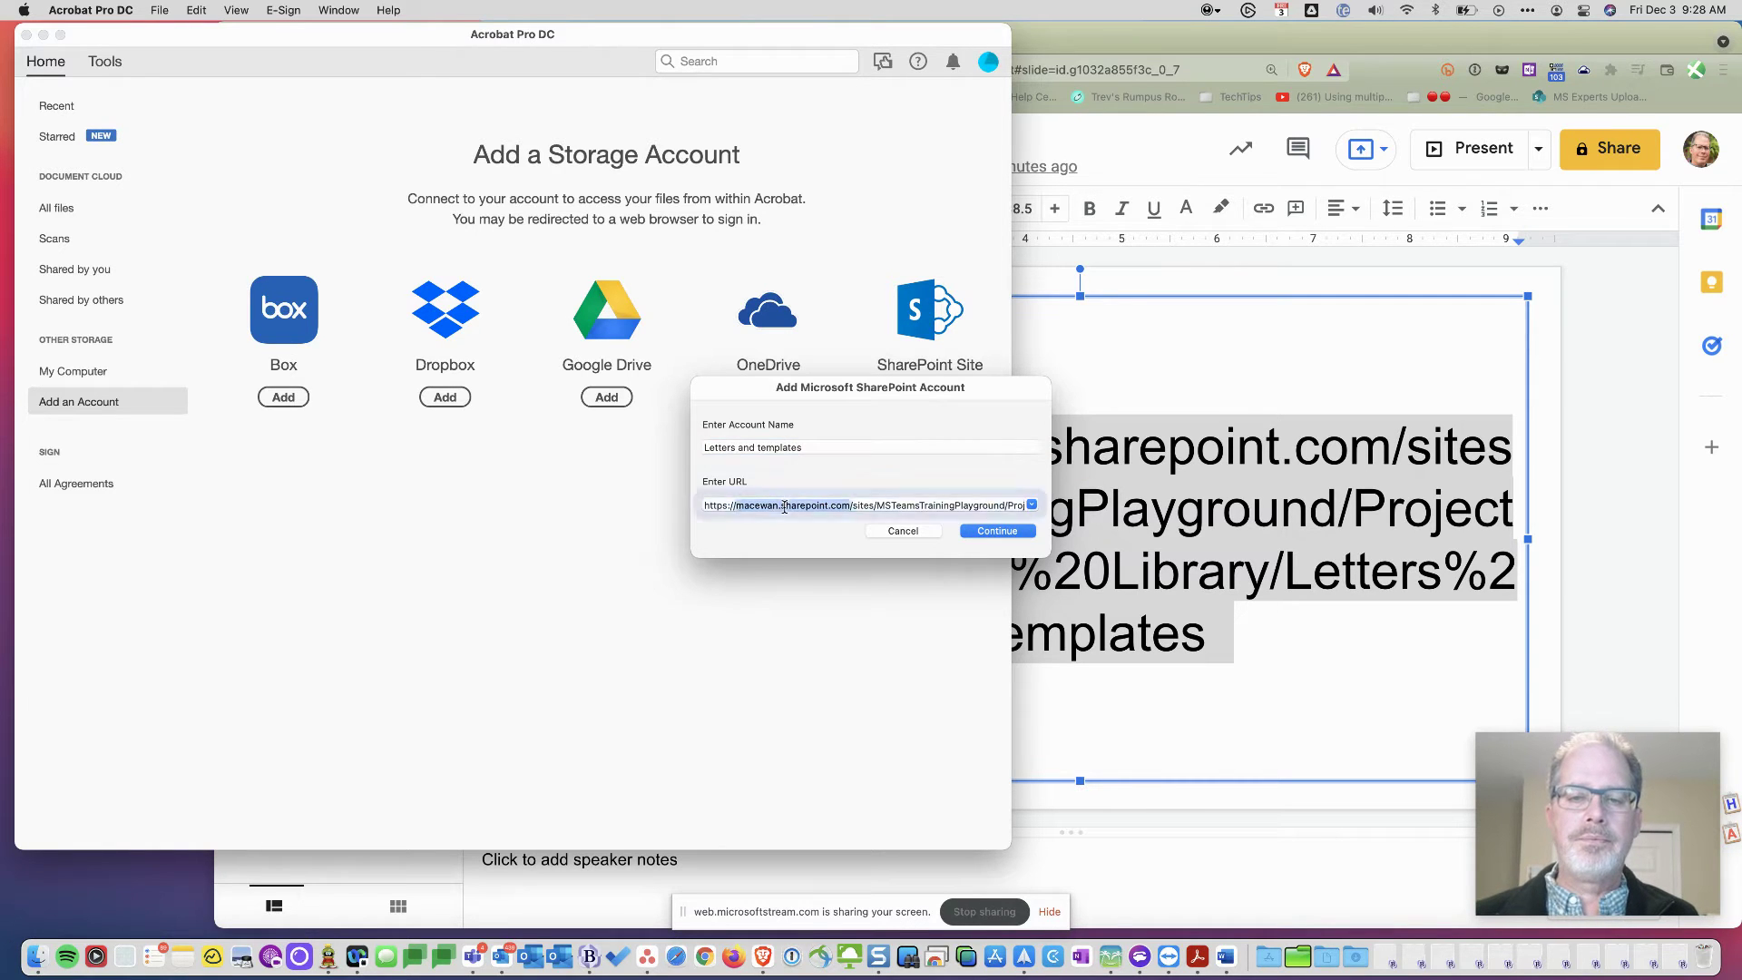
{"action": "triple_click", "coordinate": [785, 505]}
{"action": "type", "text": "https://macewan.sharepoint.com/sites/MSTeamsTrainingPlayground/Projects%20Document%20Library/Letters%20templates"}
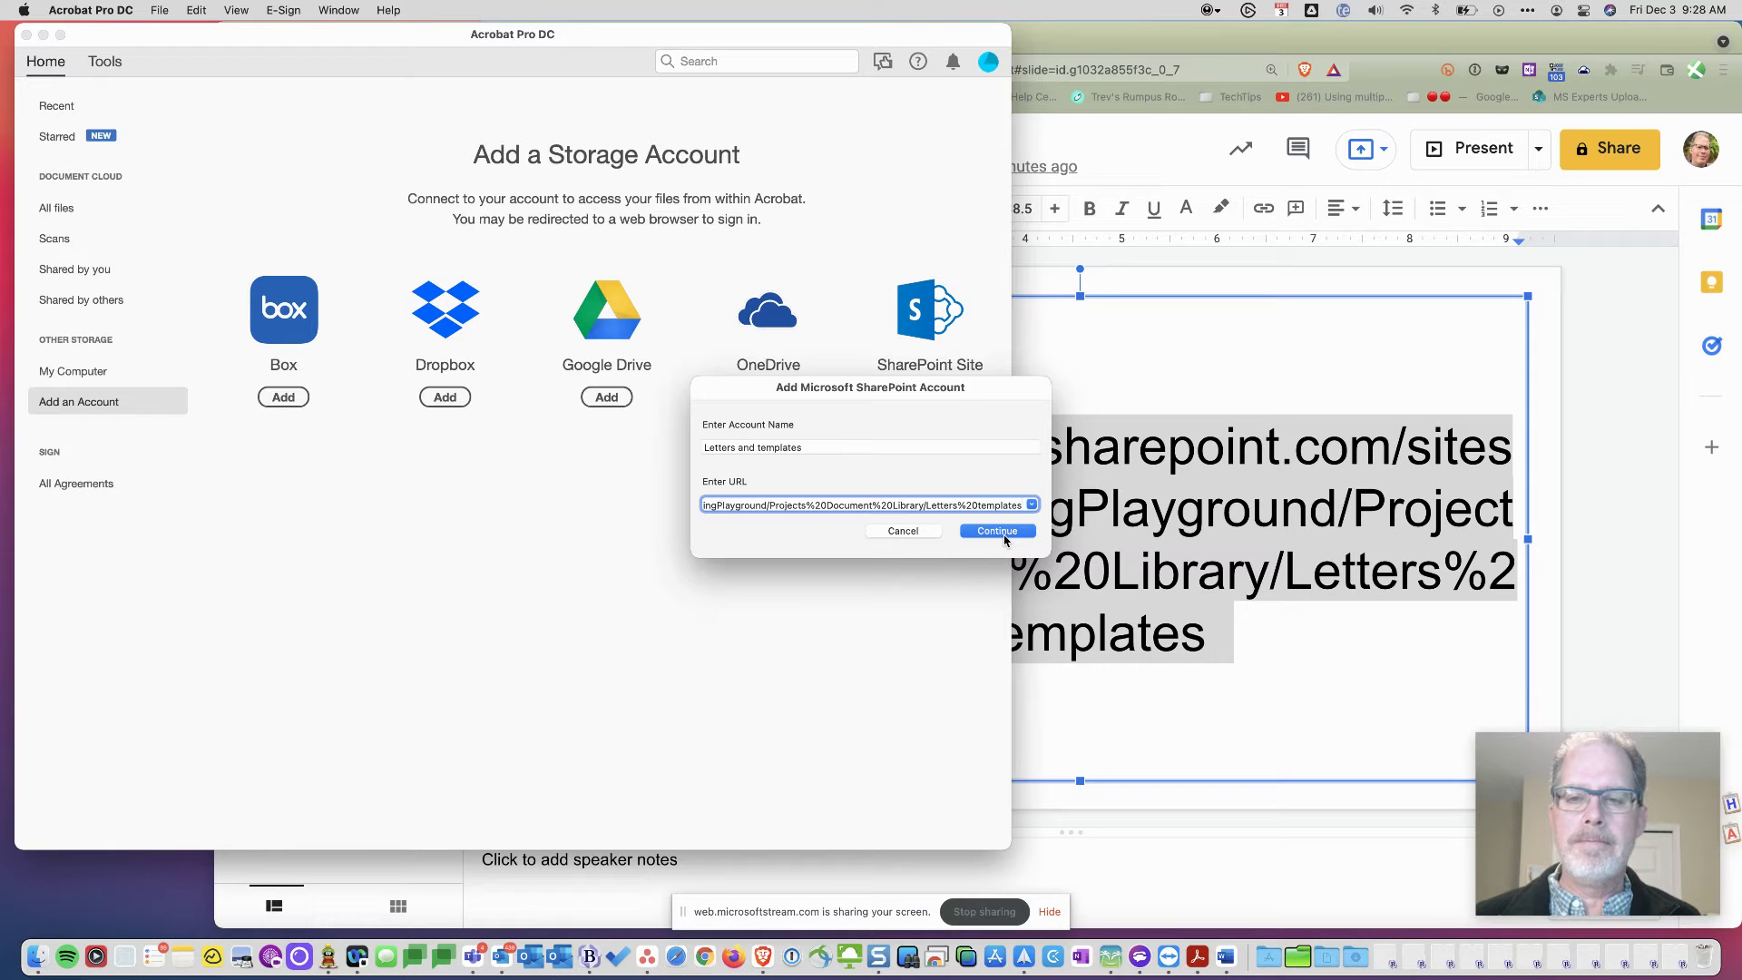
{"action": "left_click", "coordinate": [1004, 535]}
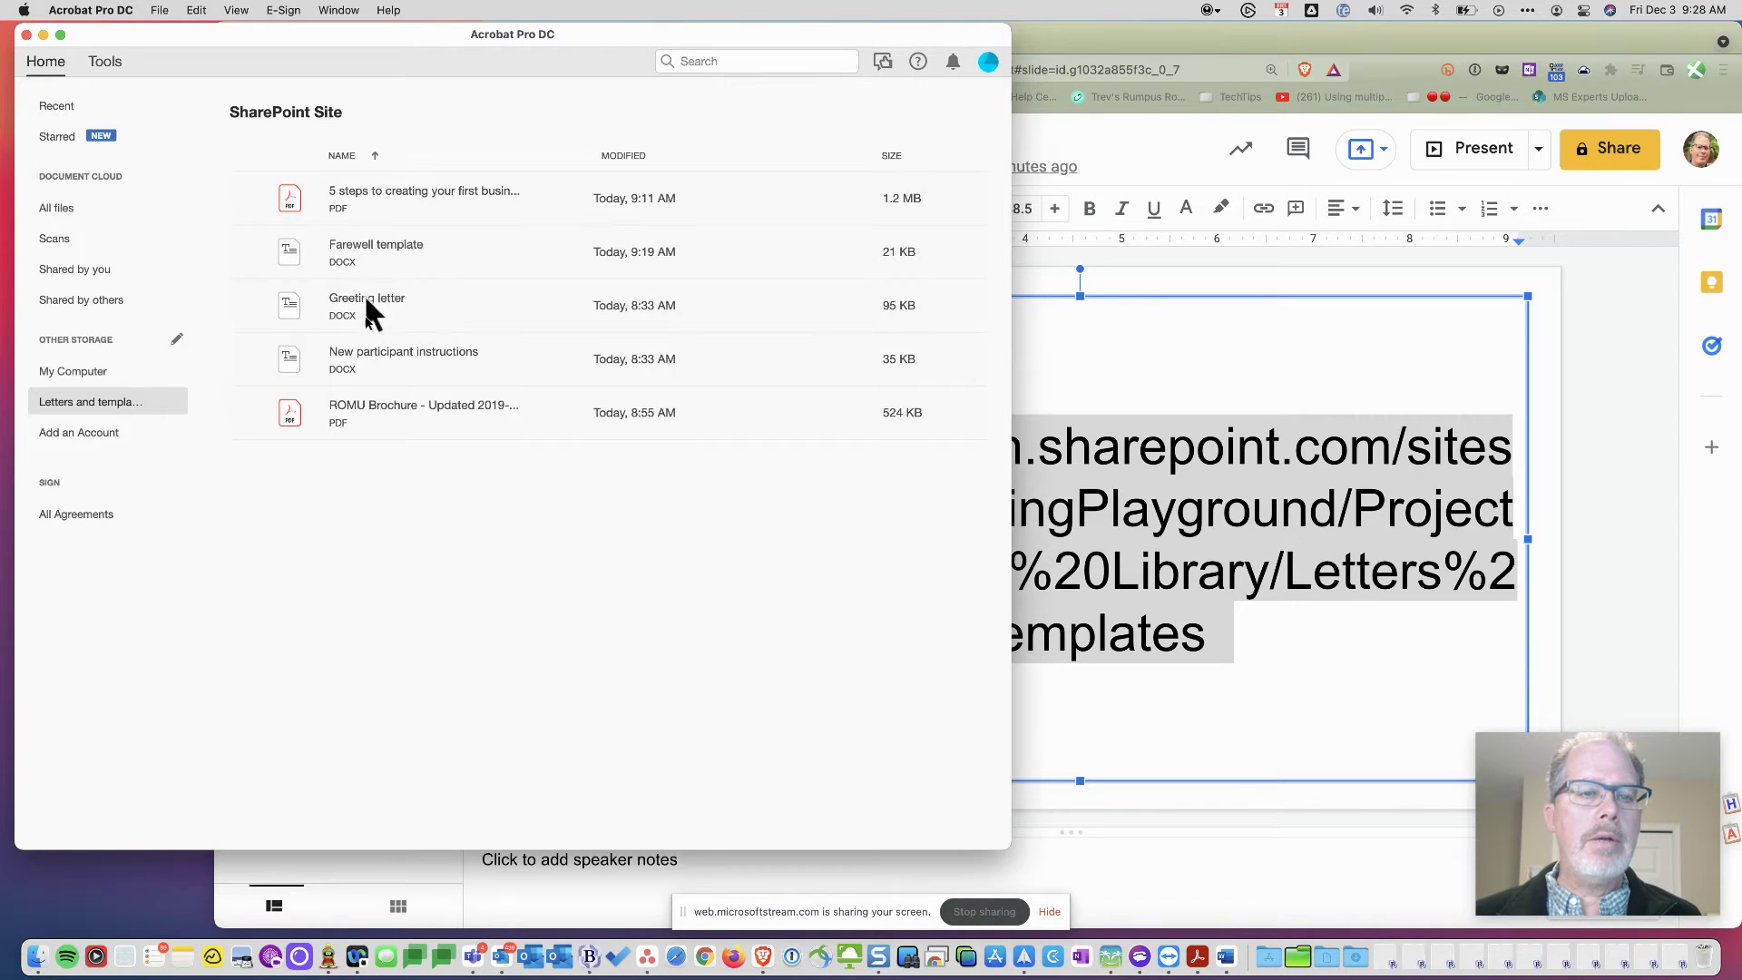
- Check in 5 steps to creating your first business app.pdf in the SharePoint Letters templates library
{"action": "left_click", "coordinate": [1030, 49]}
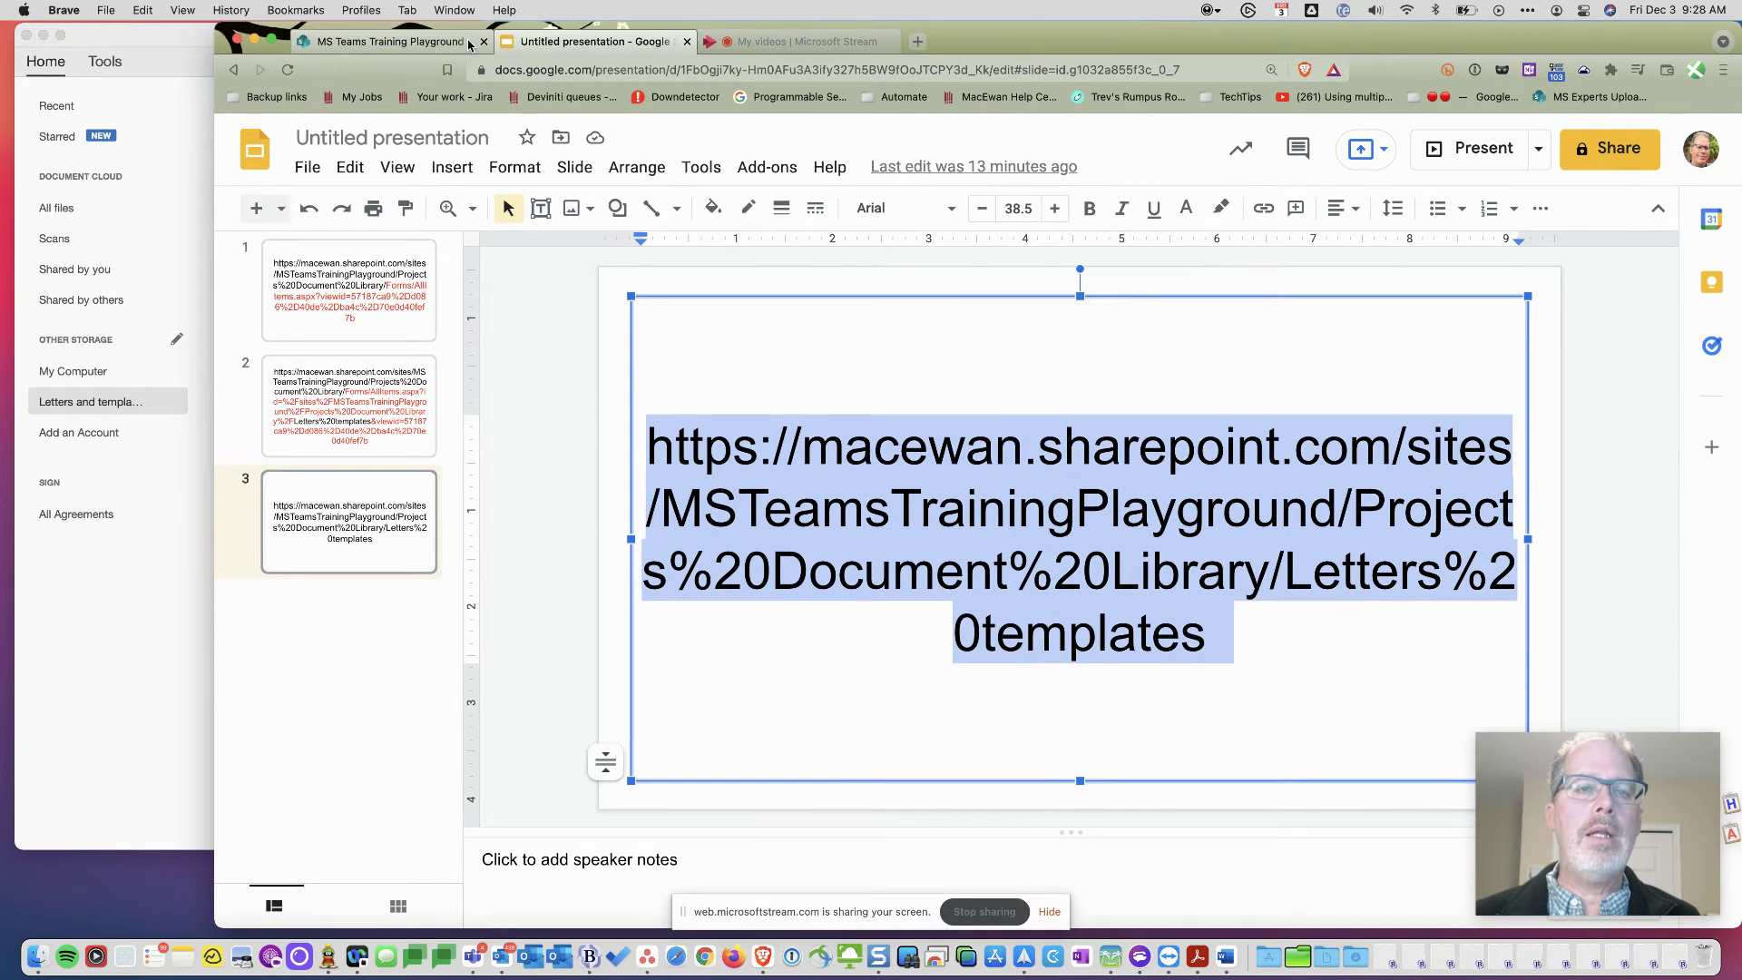
{"action": "left_click", "coordinate": [469, 44]}
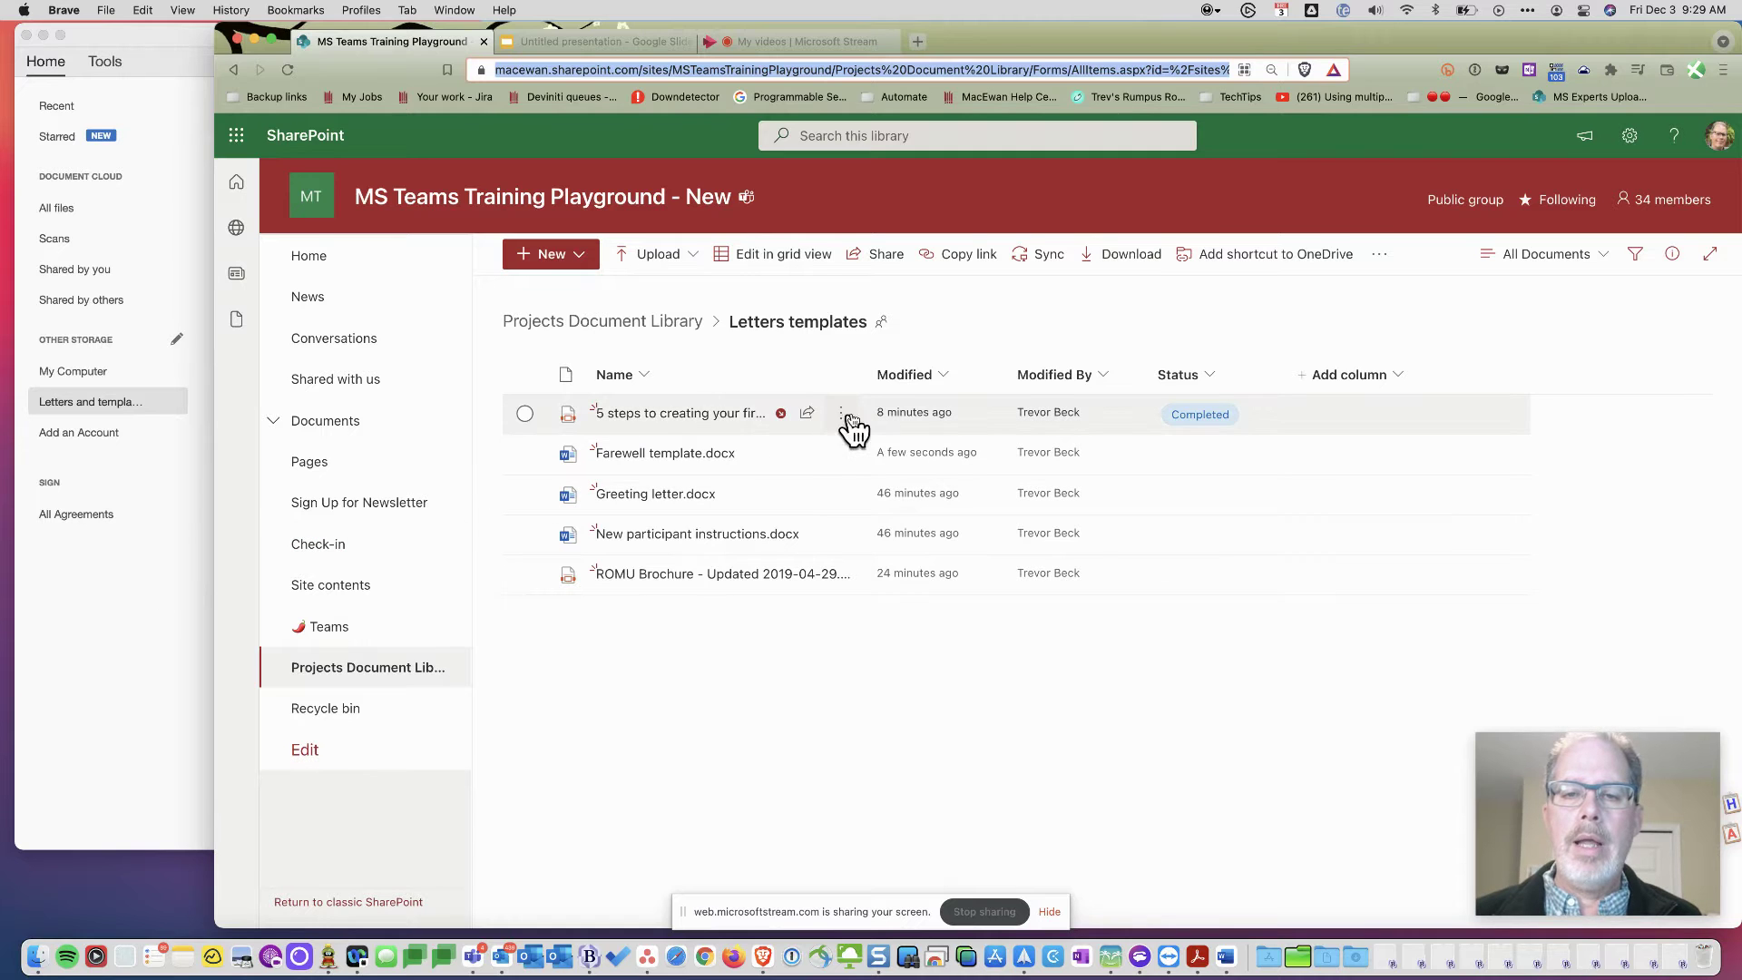
{"action": "left_click", "coordinate": [844, 418]}
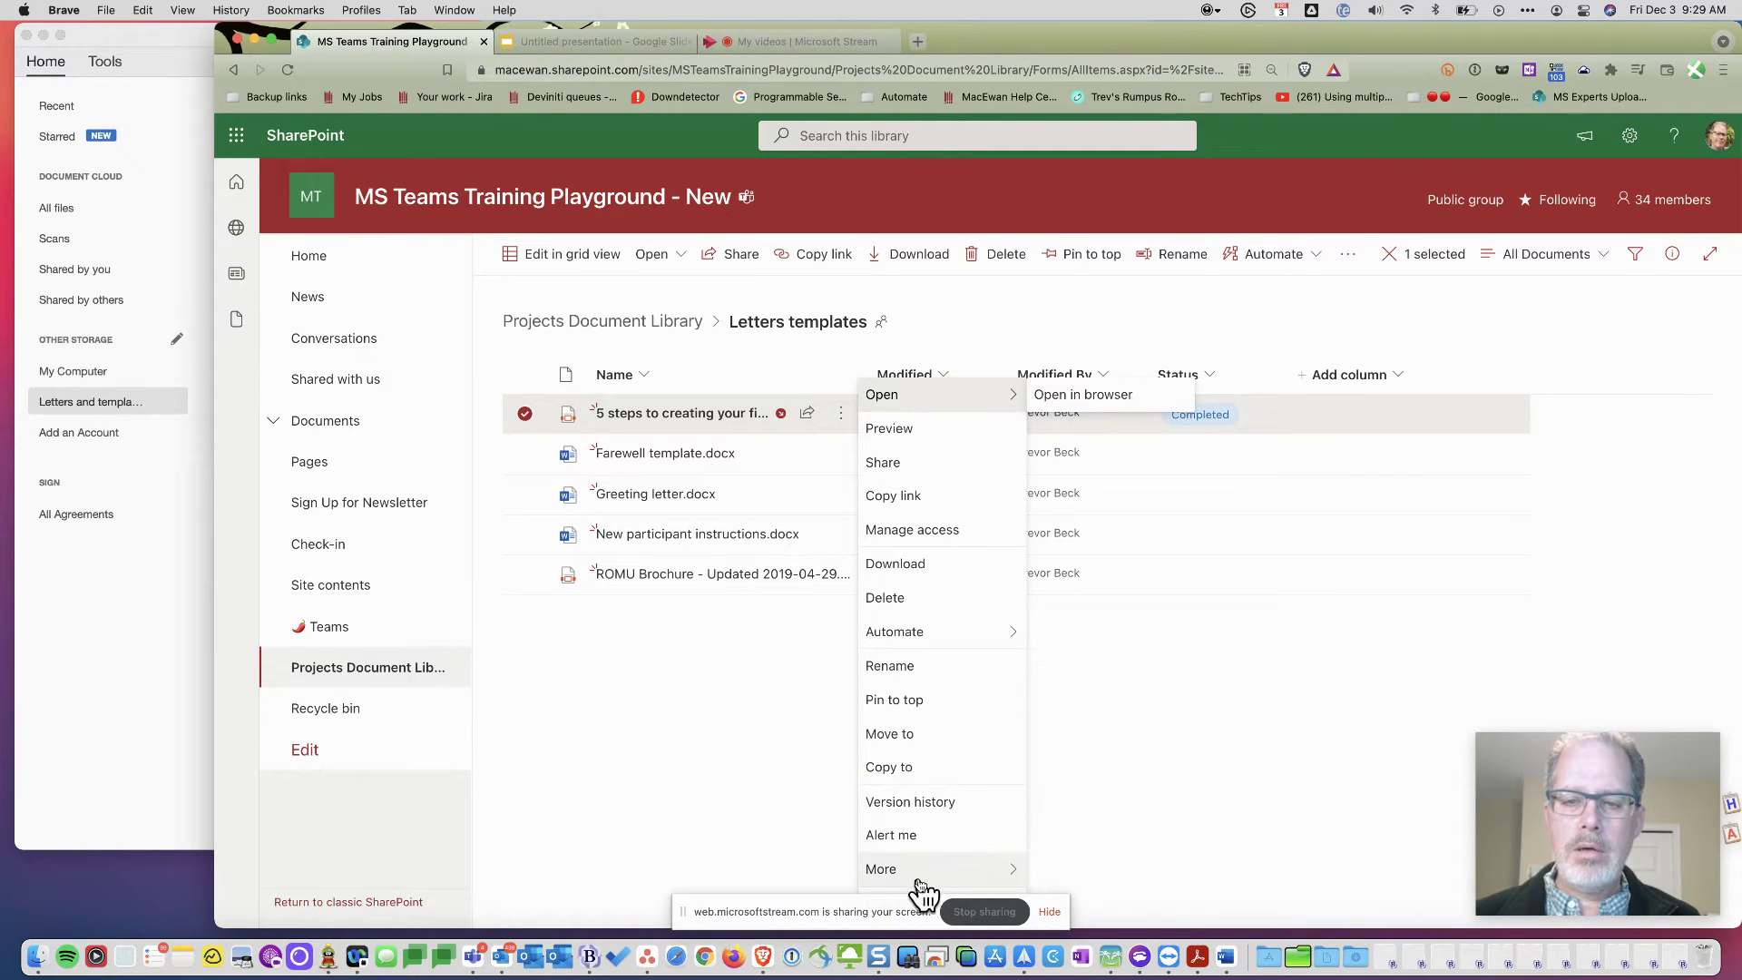
{"action": "mouse_move", "coordinate": [922, 887]}
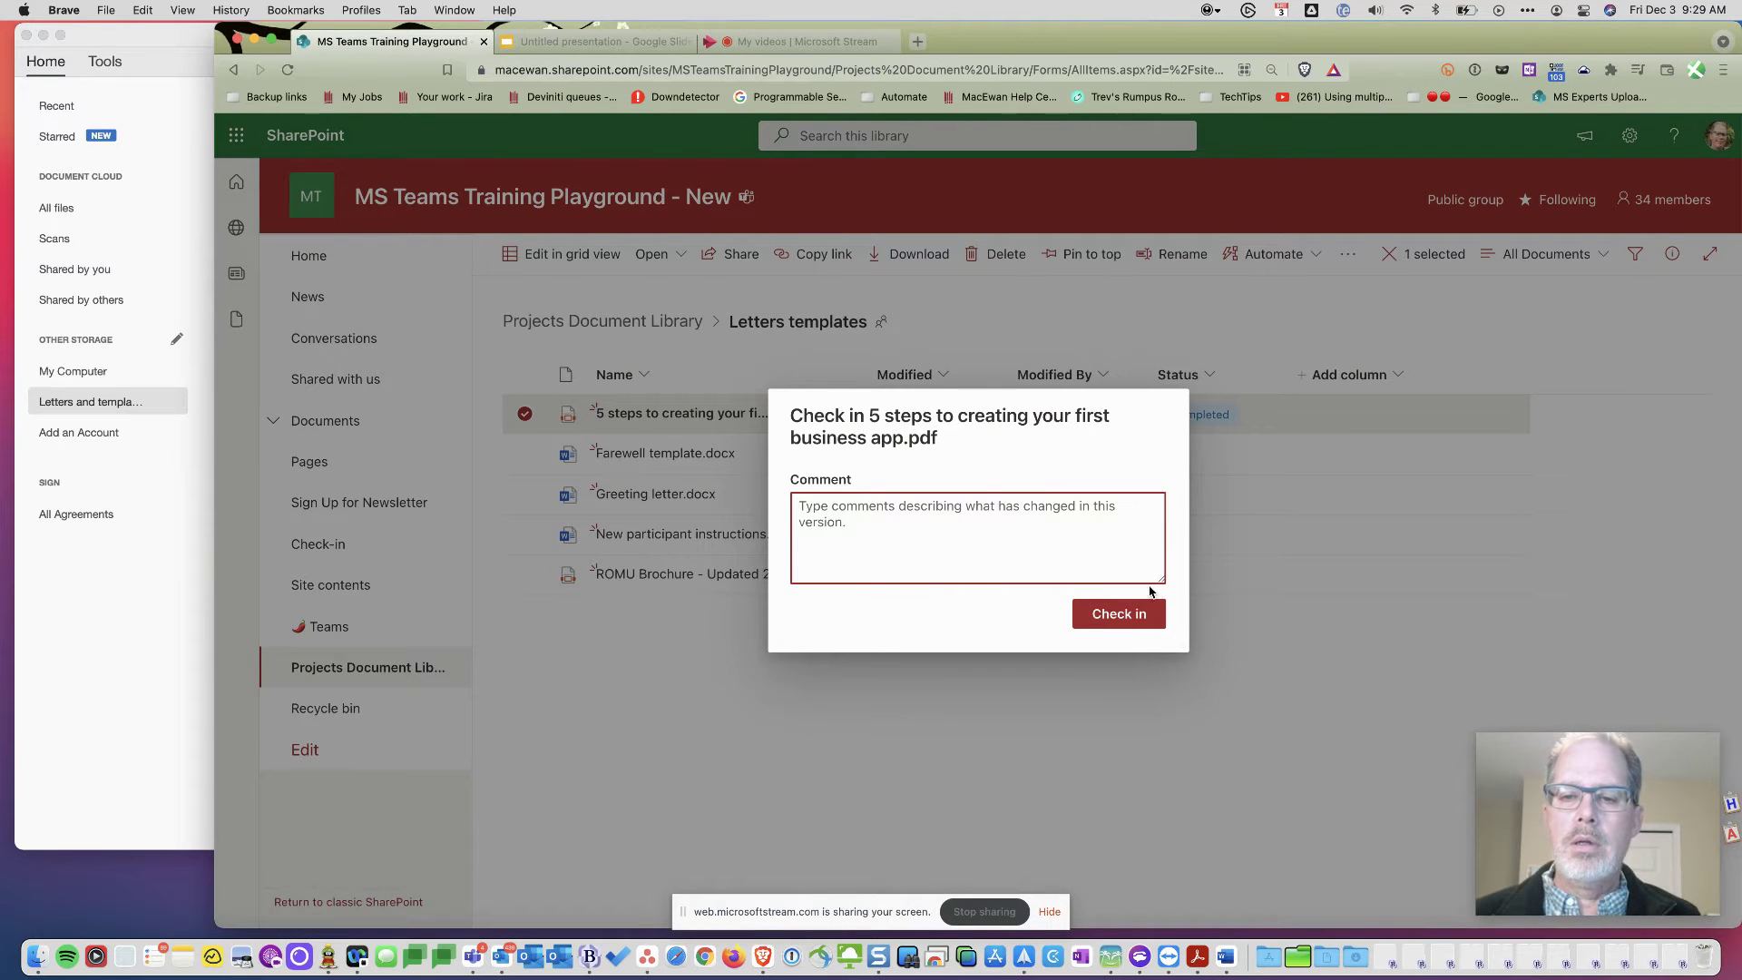
{"action": "left_click", "coordinate": [1118, 613]}
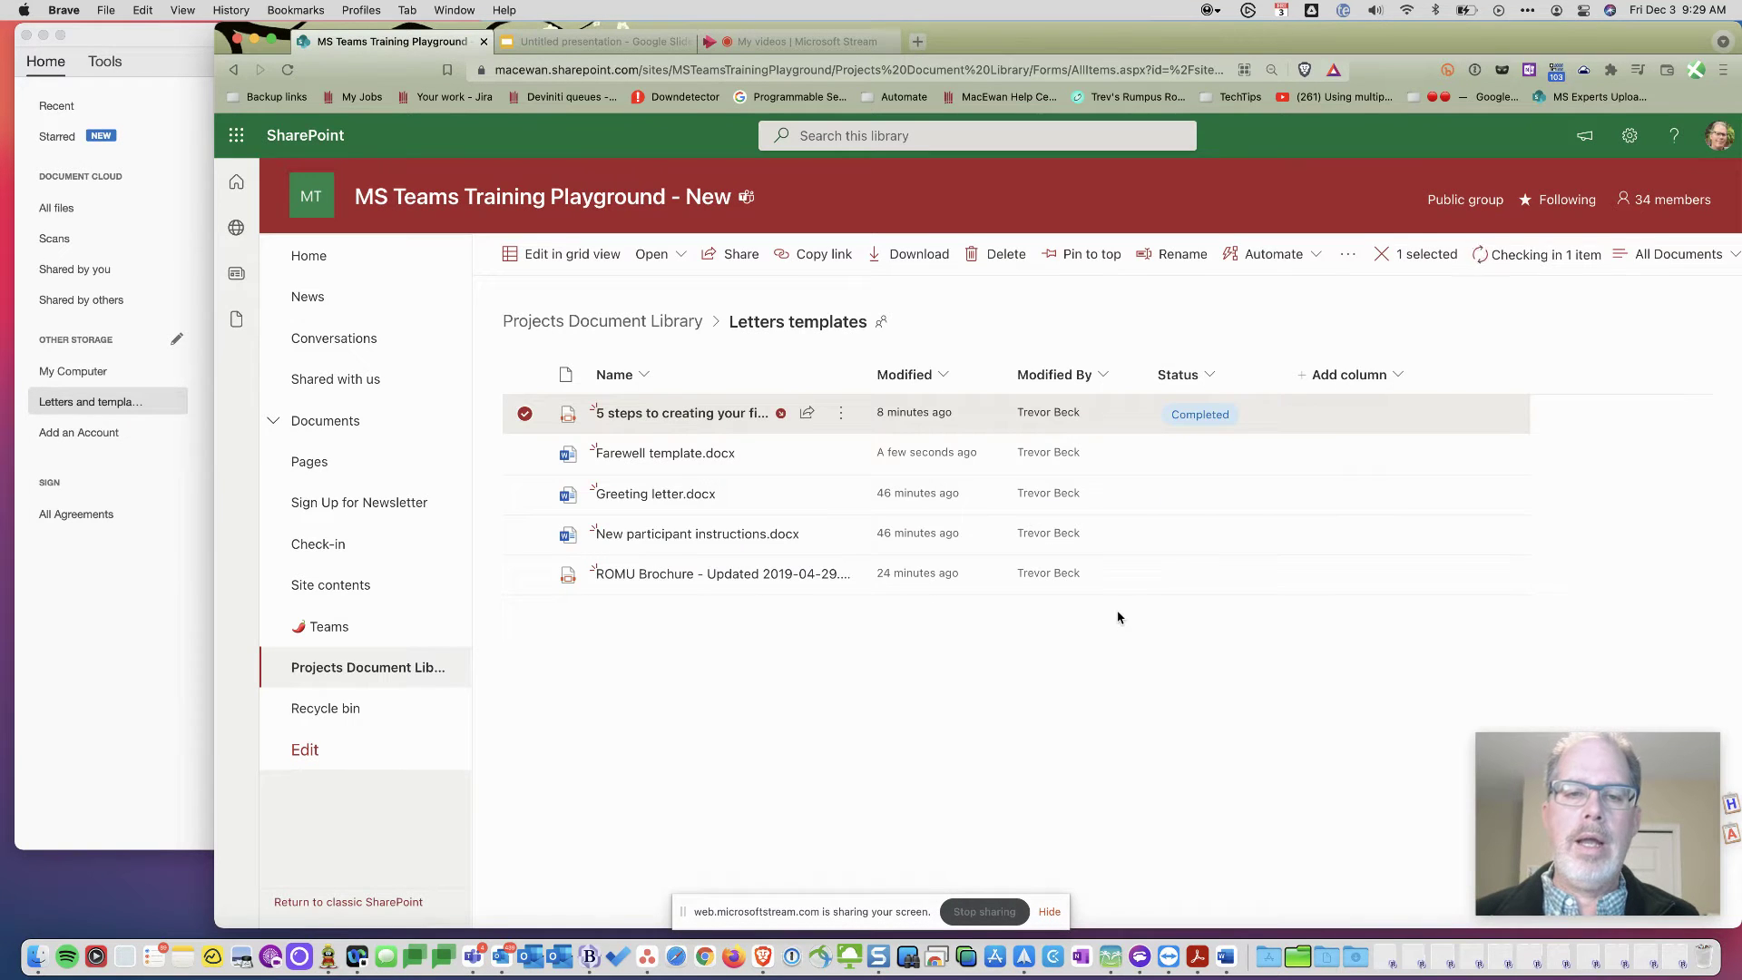
- Refresh the Letters and templates file list in Acrobat
{"action": "left_click", "coordinate": [131, 662]}
{"action": "left_click", "coordinate": [127, 430]}
{"action": "left_click", "coordinate": [109, 400]}
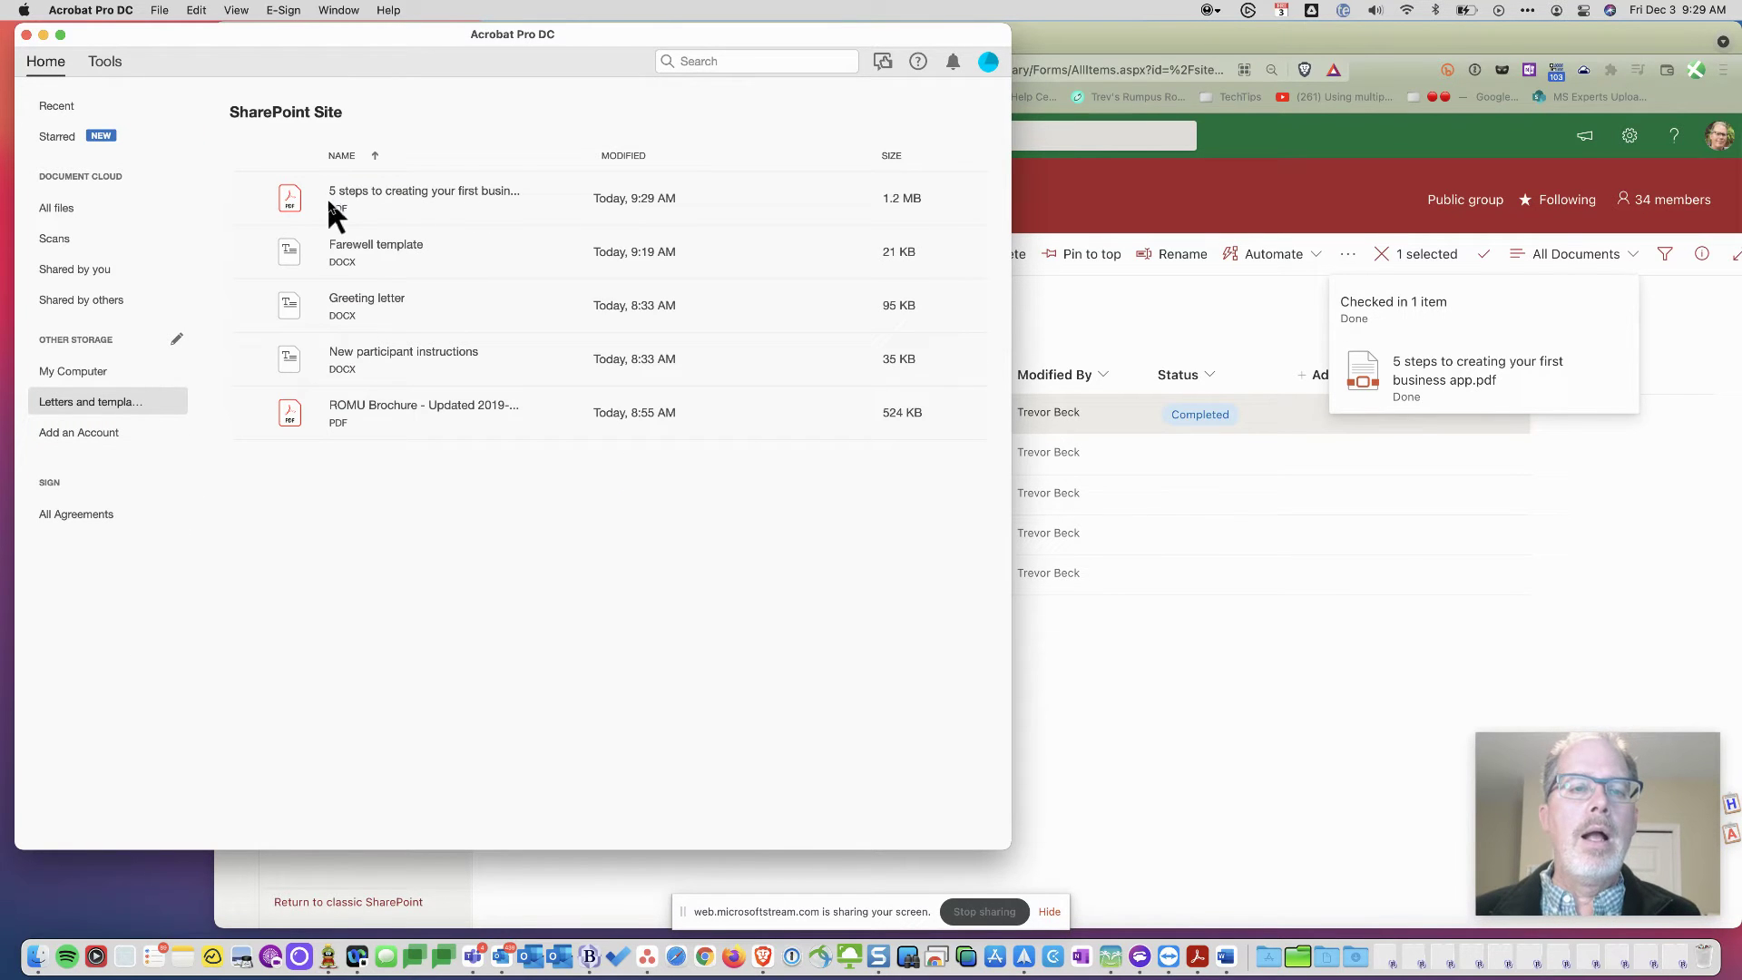
- Check out the 5 steps business app PDF and open it in Acrobat for editing
{"action": "left_click", "coordinate": [381, 193]}
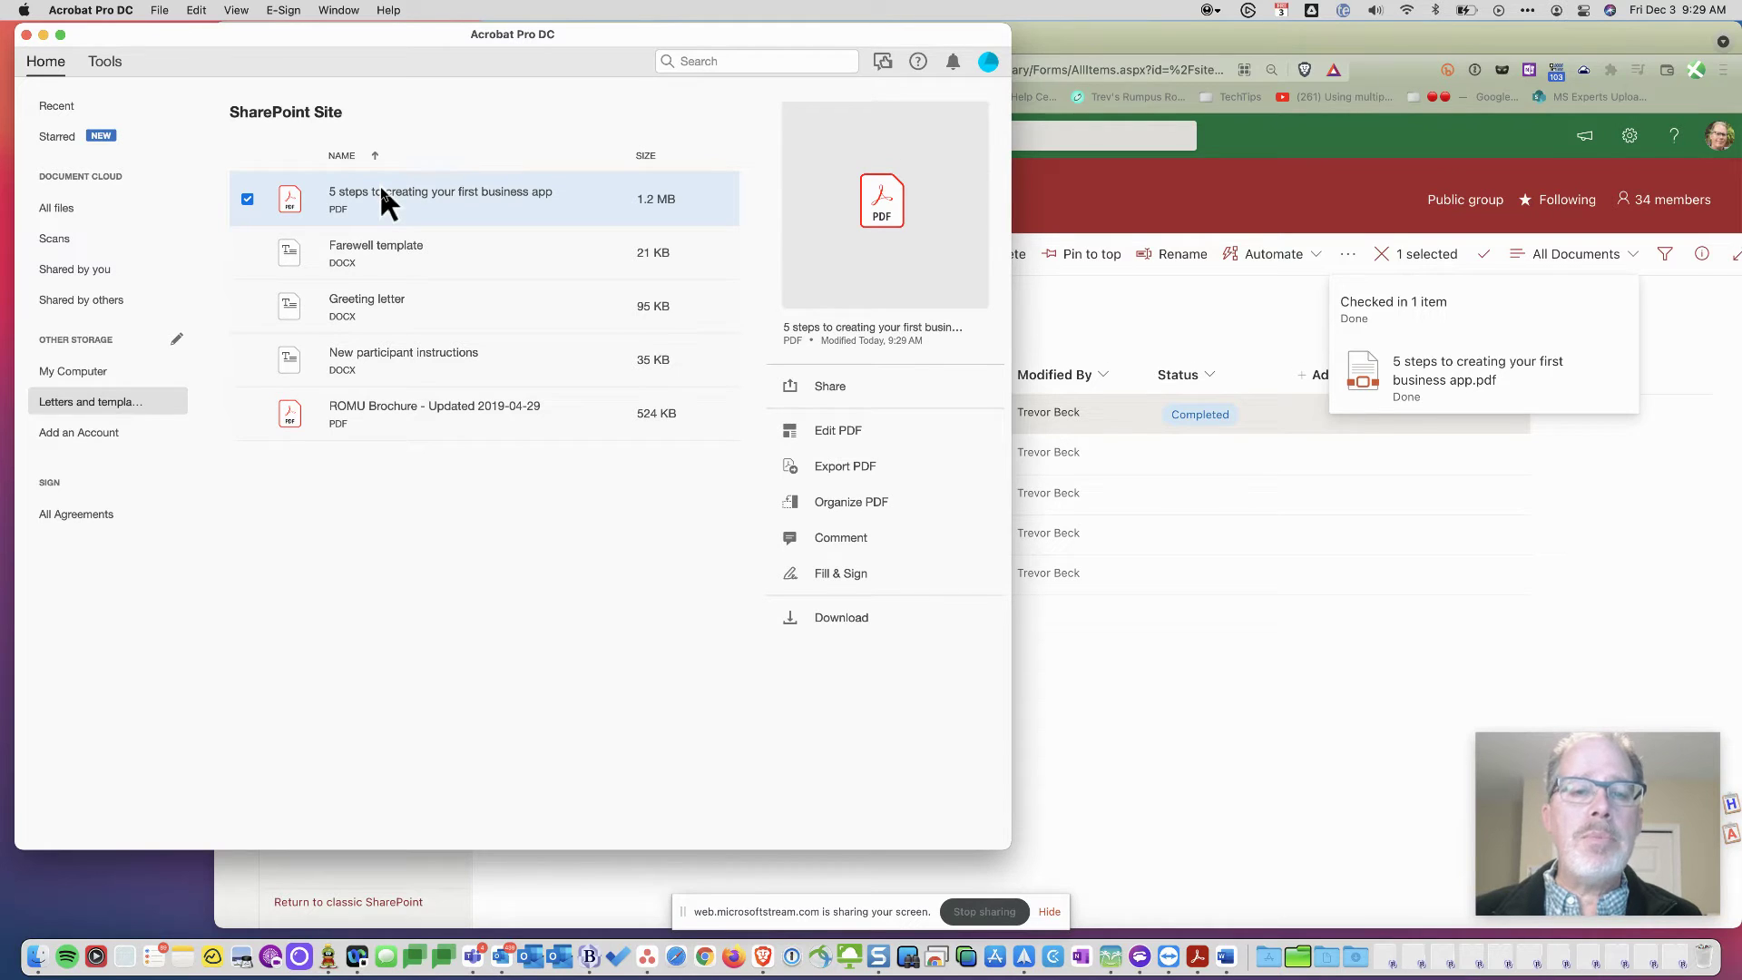
{"action": "left_click", "coordinate": [841, 430]}
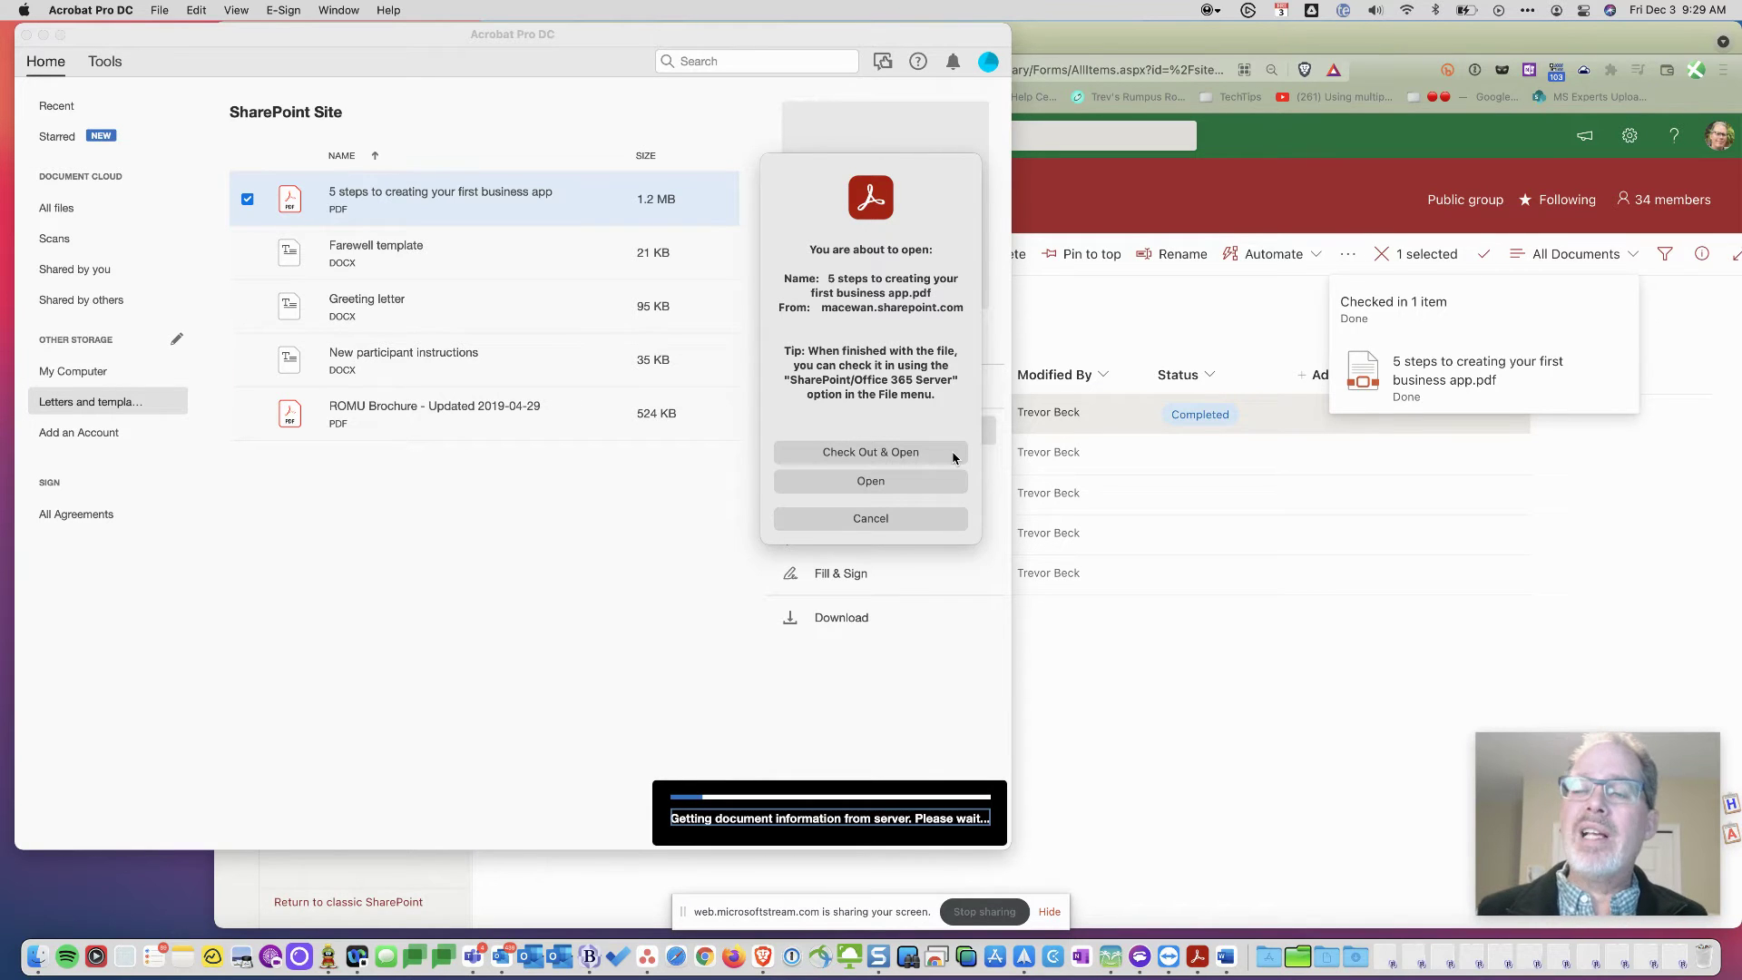
{"action": "left_click", "coordinate": [953, 453]}
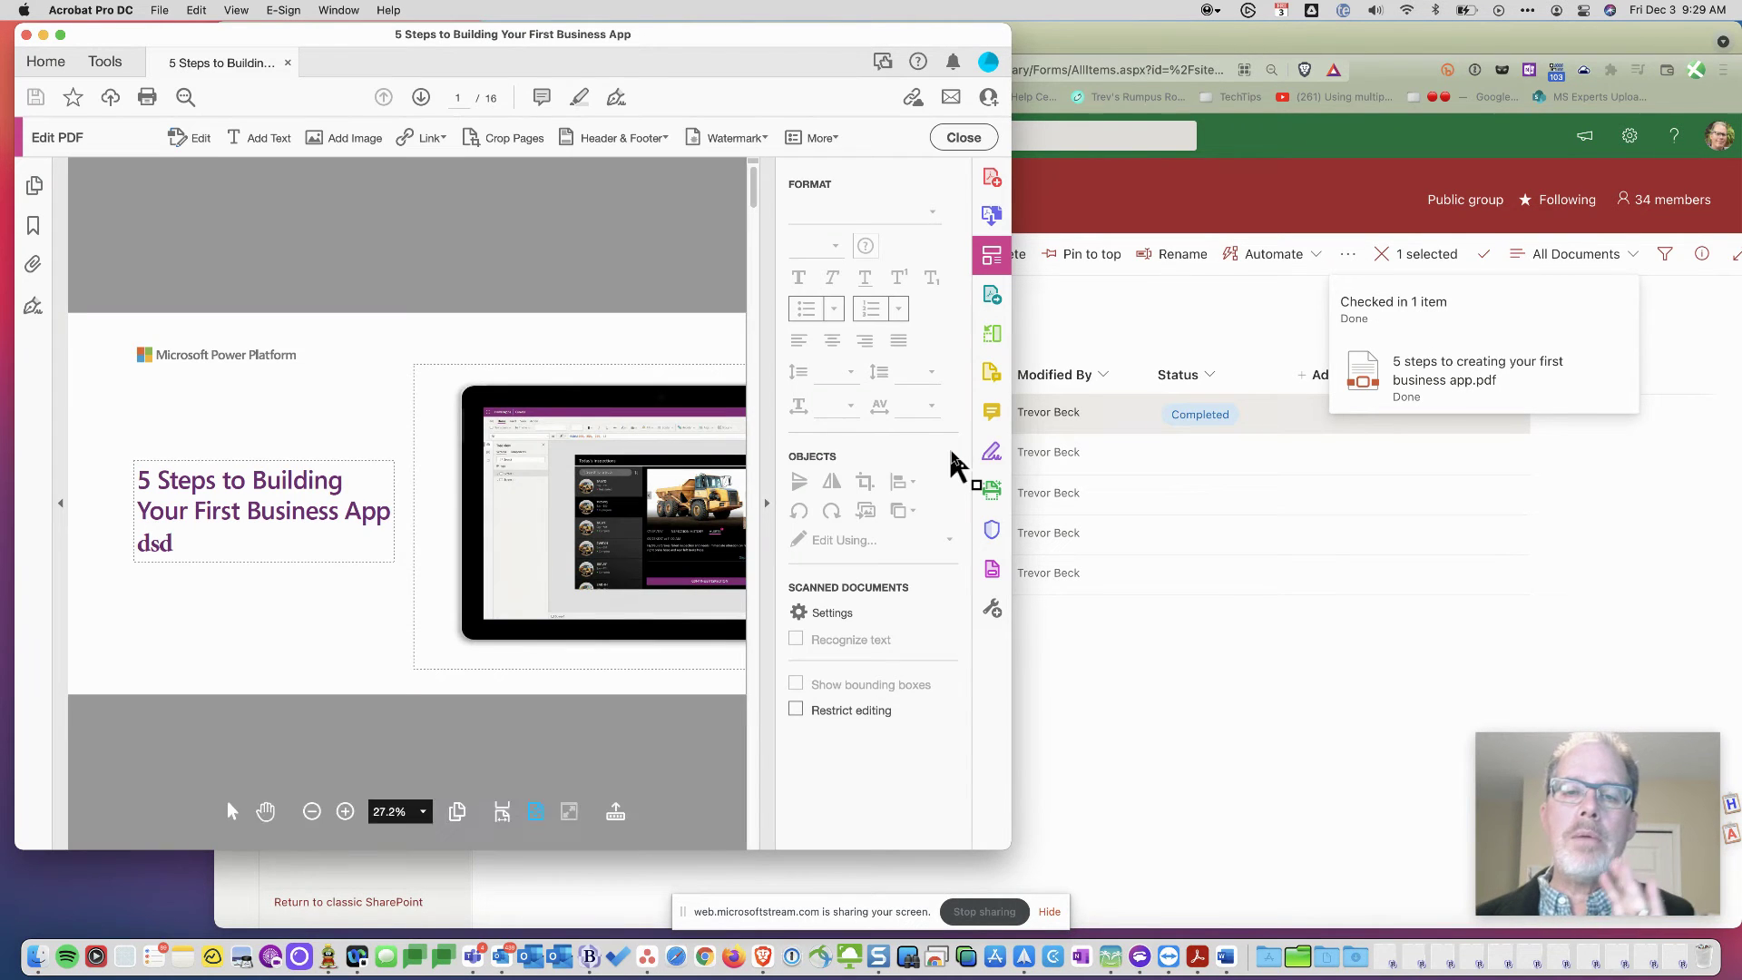
- Glance at the SharePoint library, where the business app PDF still shows Completed, then return to Acrobat
{"action": "left_click", "coordinate": [1260, 606]}
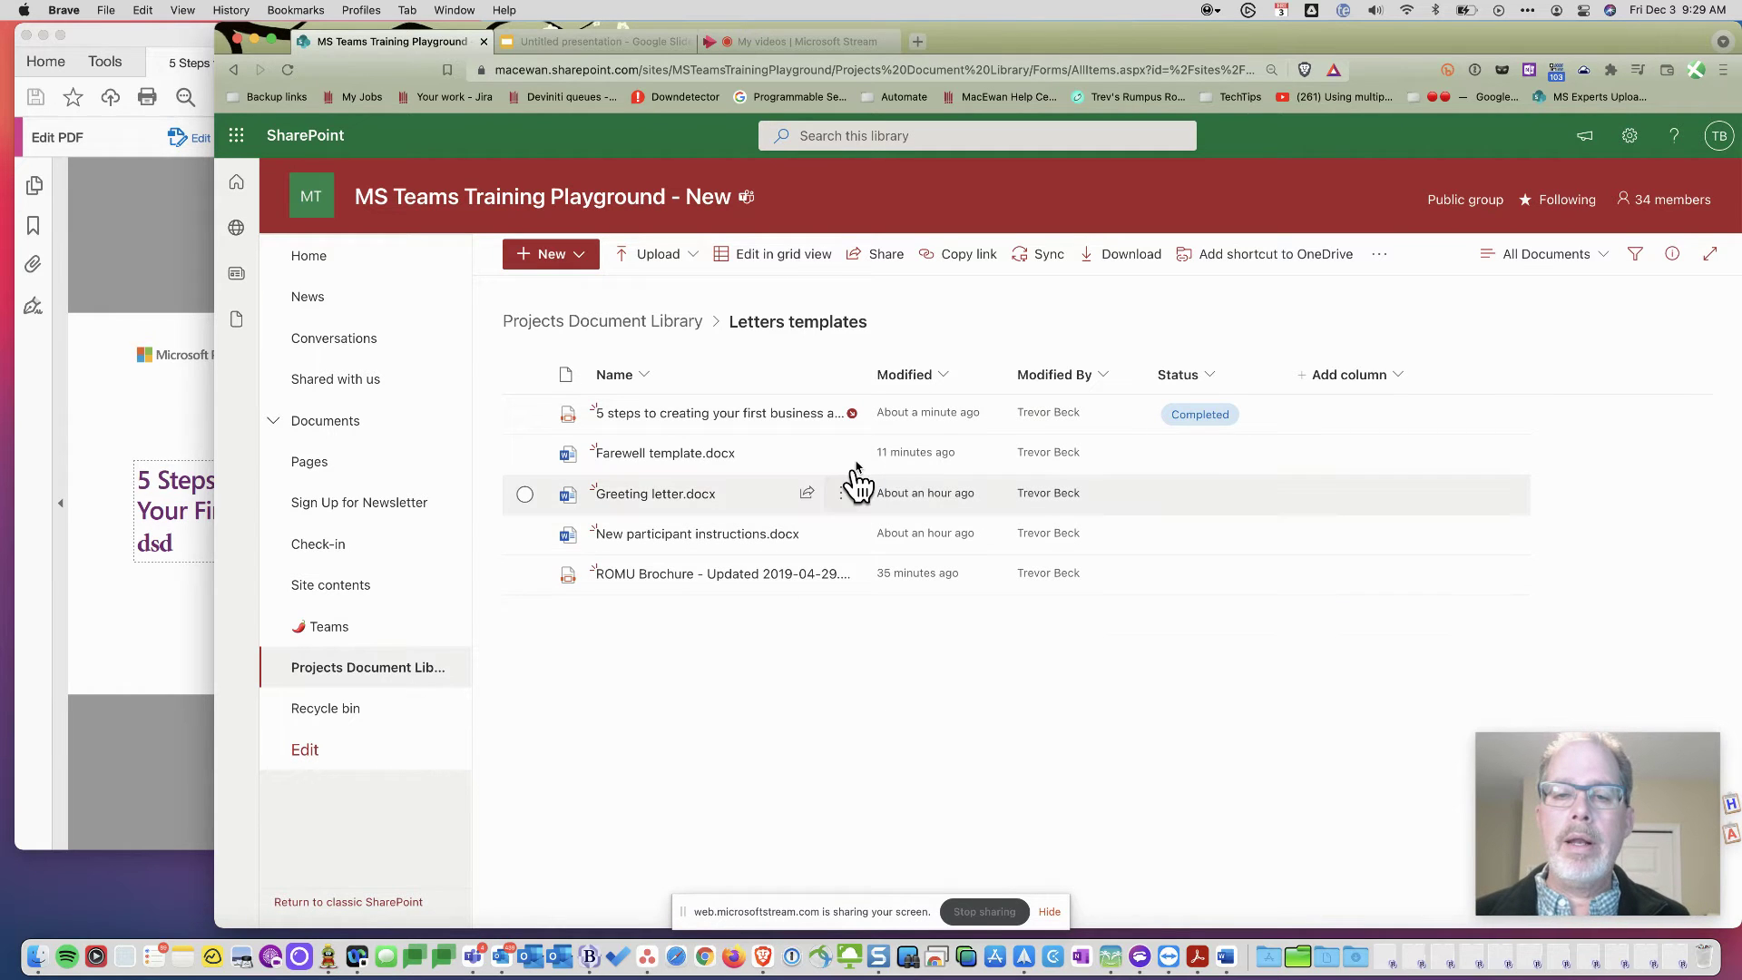
{"action": "mouse_move", "coordinate": [780, 415]}
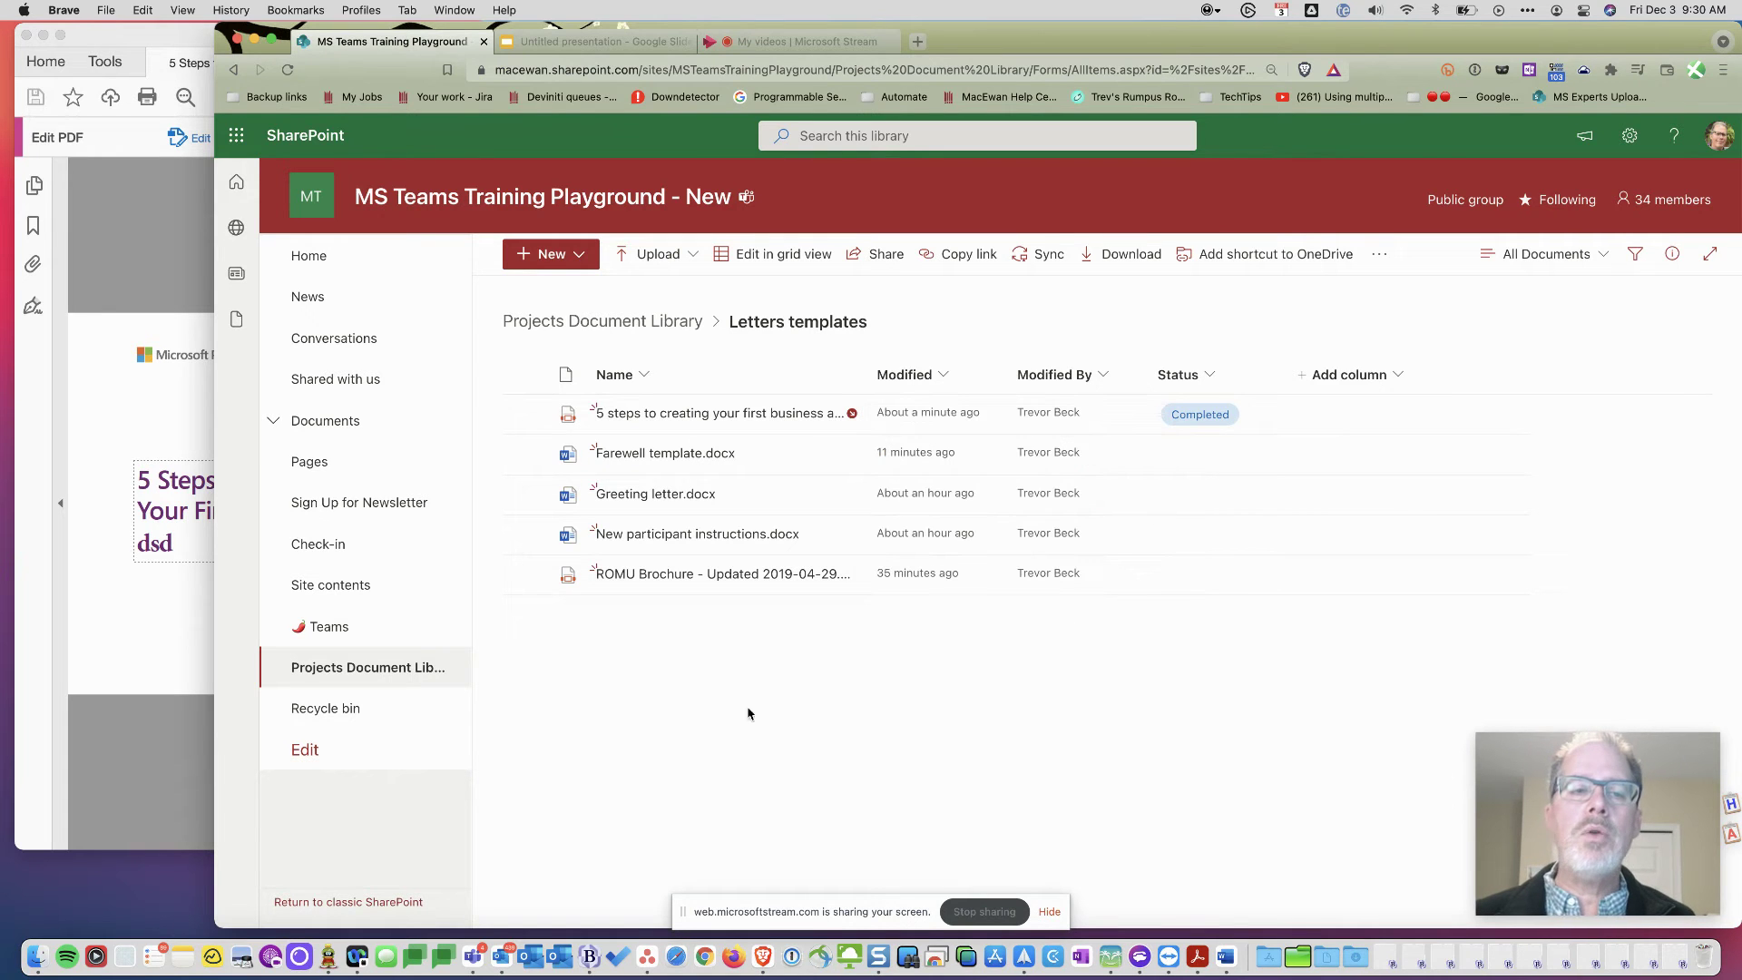
{"action": "left_click", "coordinate": [178, 430]}
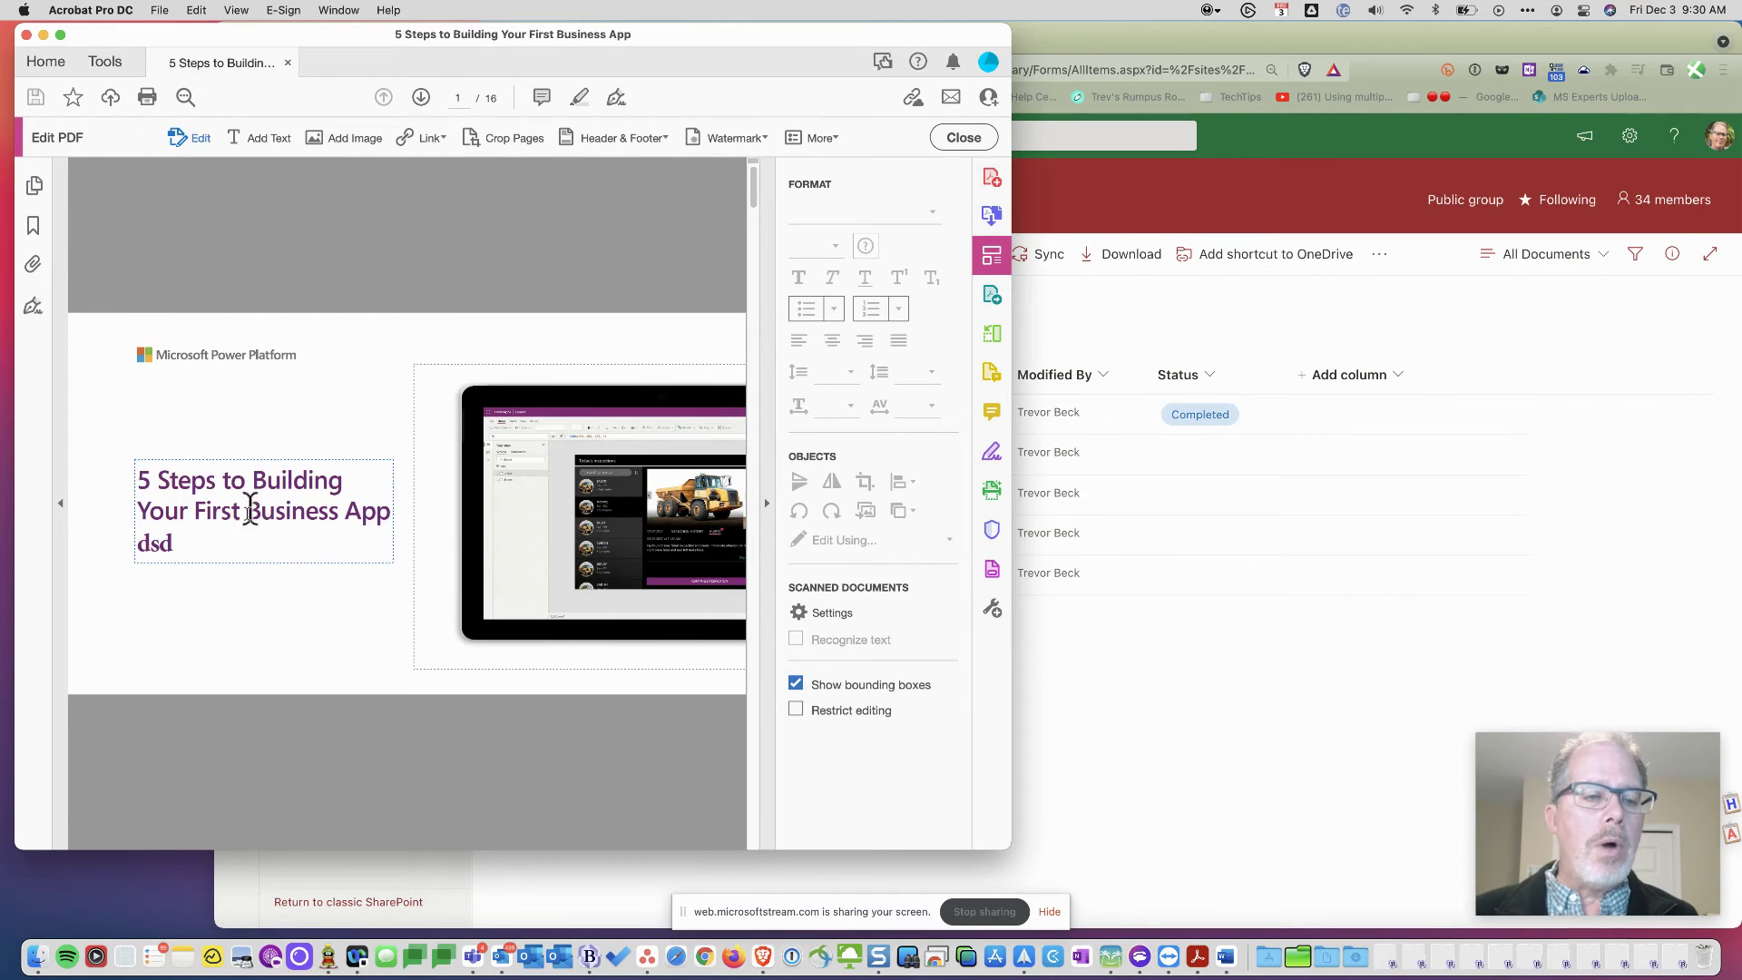
- Replace the stray 'dsd' ending of the cover title with 'with Trevor' and save the PDF
{"action": "left_click", "coordinate": [194, 541]}
{"action": "key", "text": "BackSpace"}
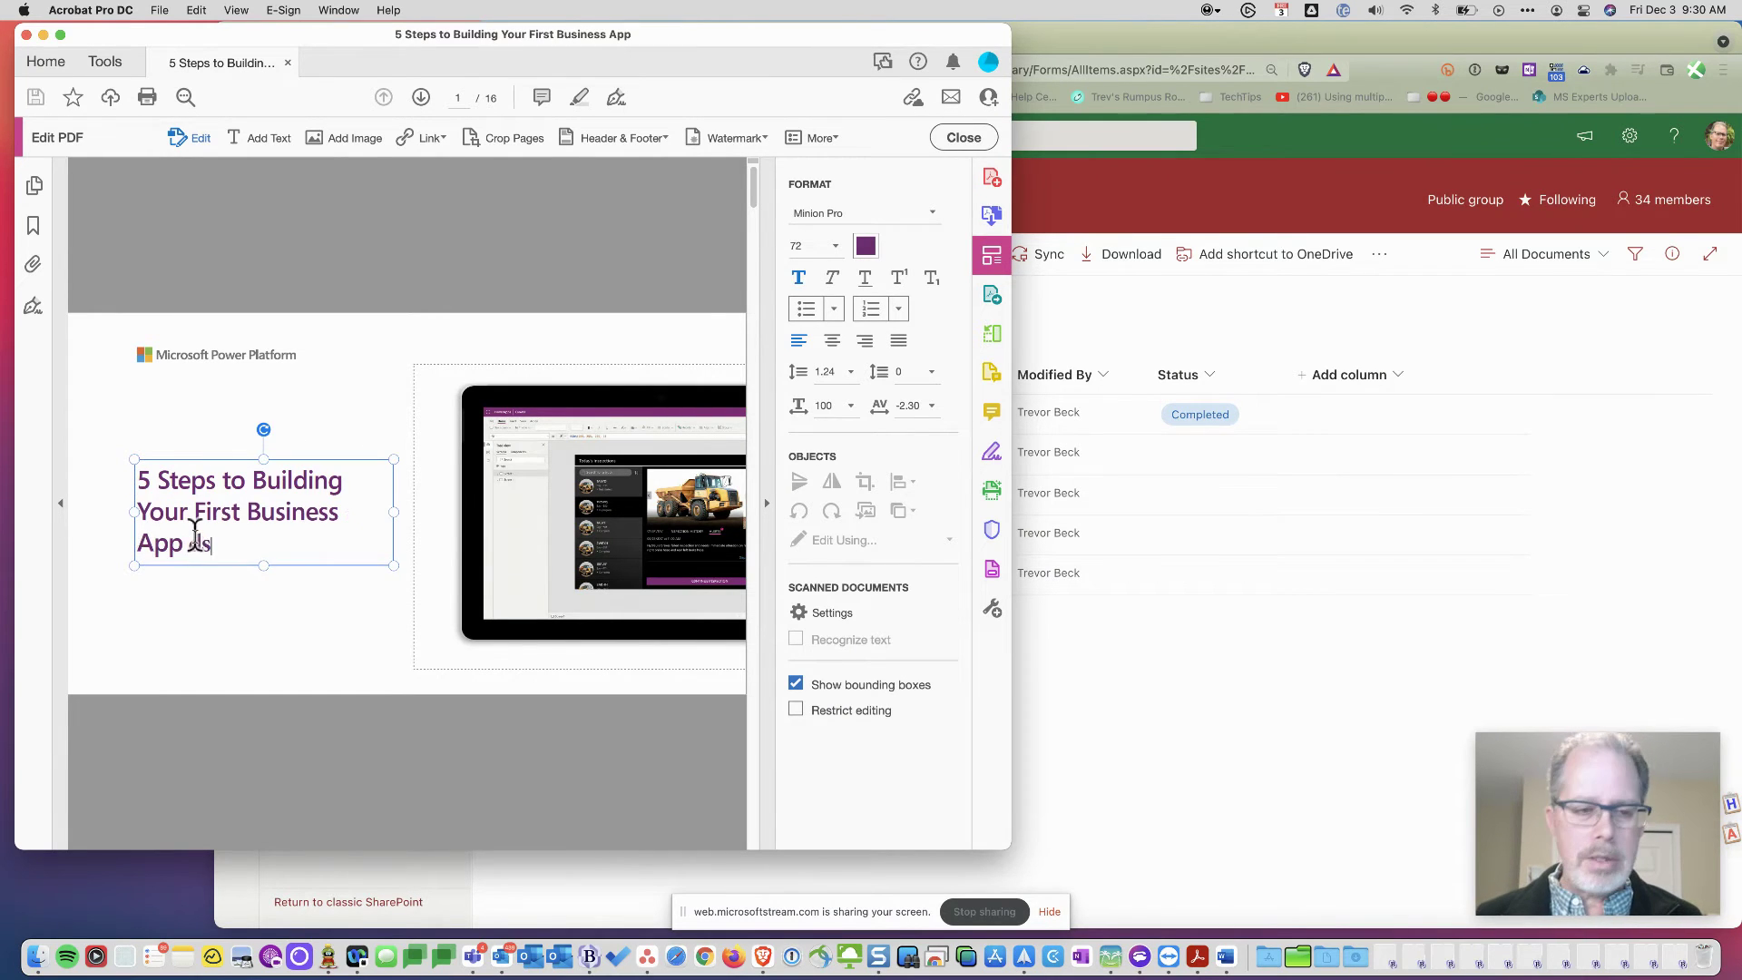
{"action": "key", "text": "BackSpace"}
{"action": "key", "text": "BackSpace"}
{"action": "type", "text": "with Trevor"}
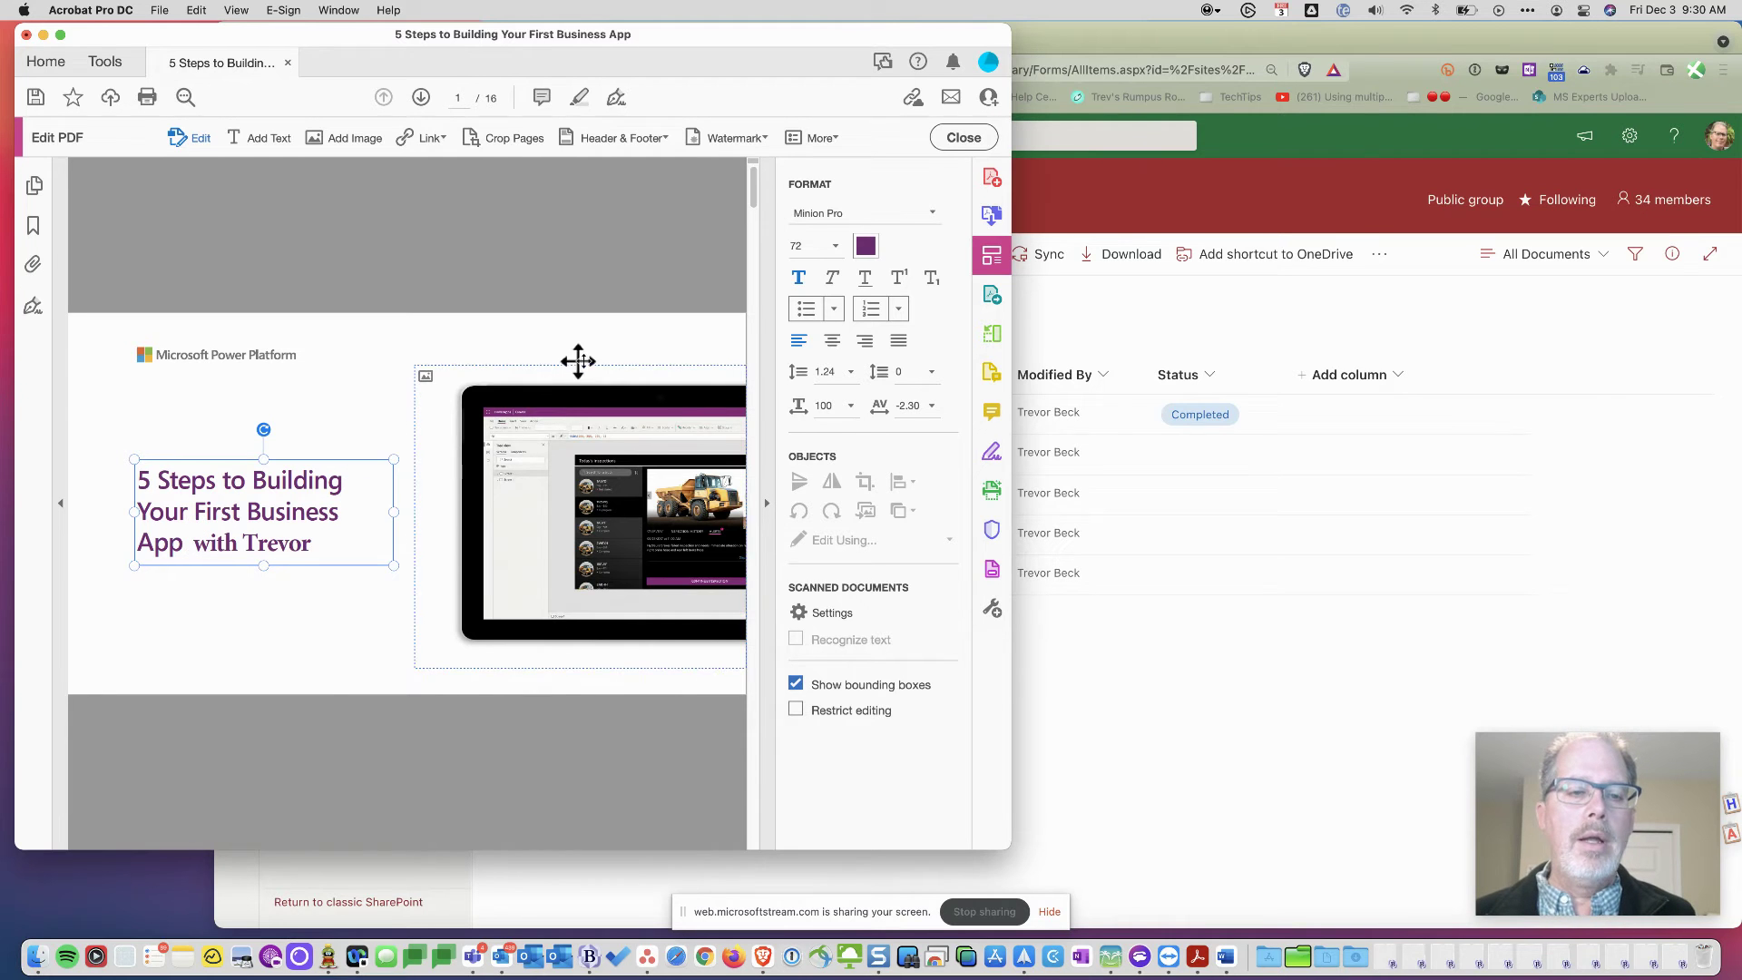
{"action": "left_click", "coordinate": [553, 318]}
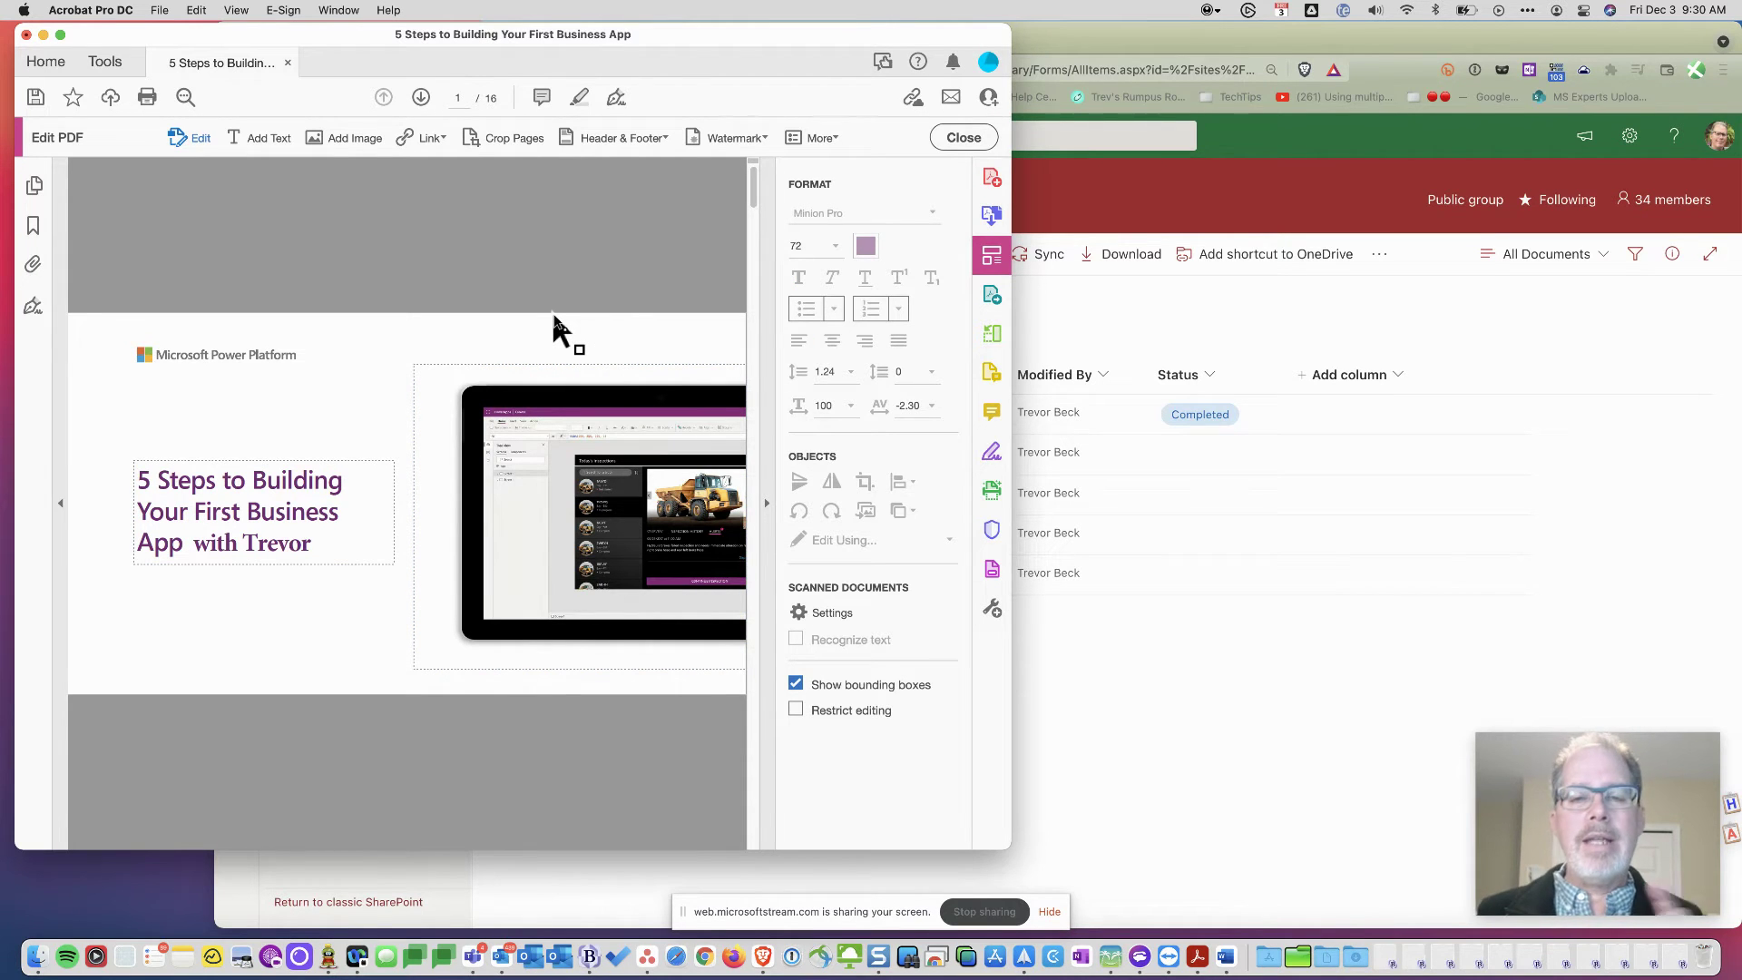
{"action": "key", "text": "super+s"}
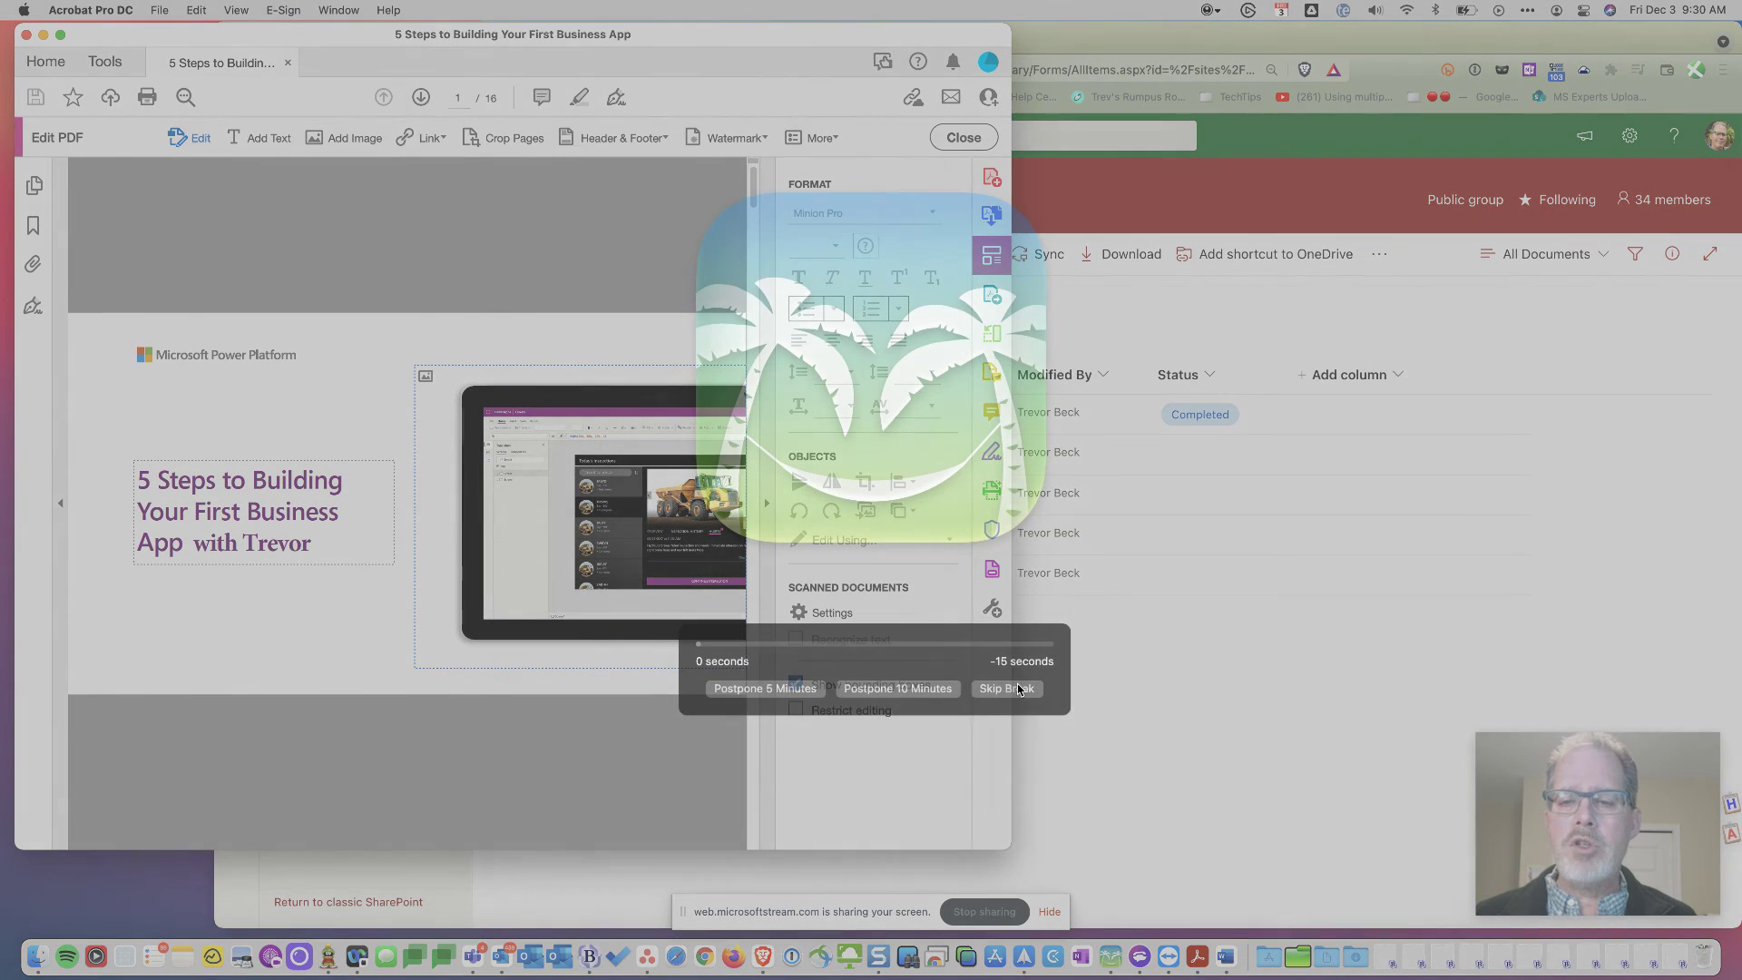
- Dismiss the break reminder and return to the PDF's SharePoint server options in Acrobat
{"action": "left_click", "coordinate": [1018, 690]}
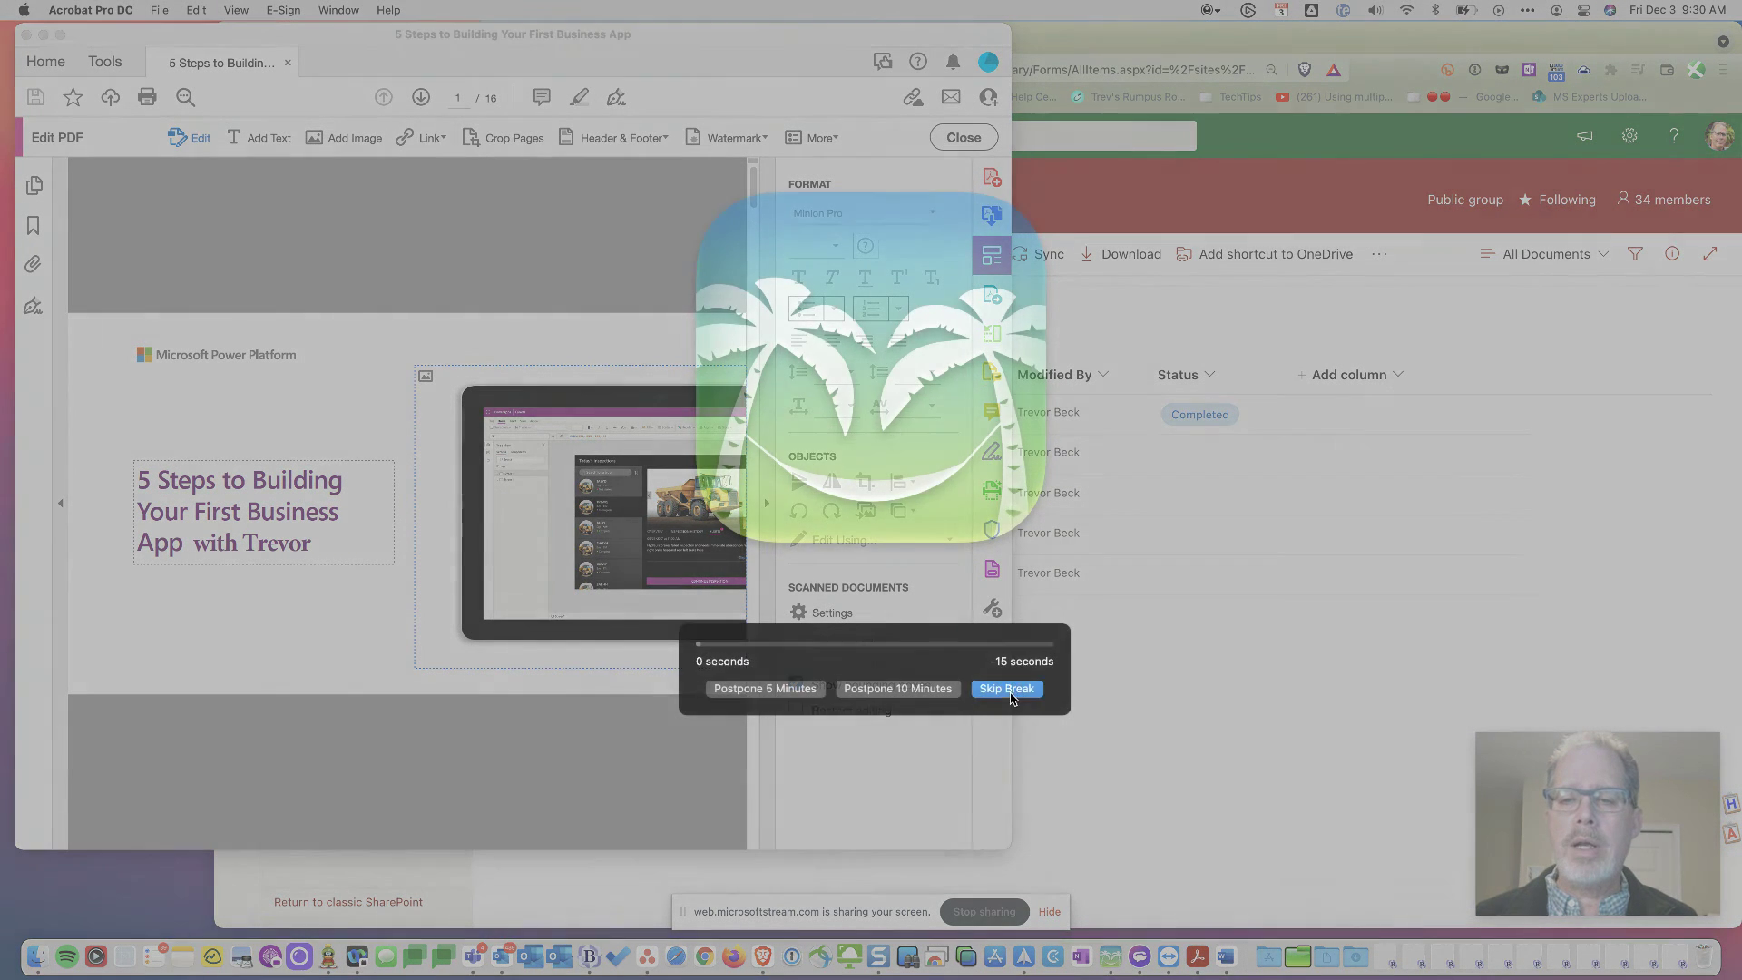
{"action": "left_click", "coordinate": [1192, 712]}
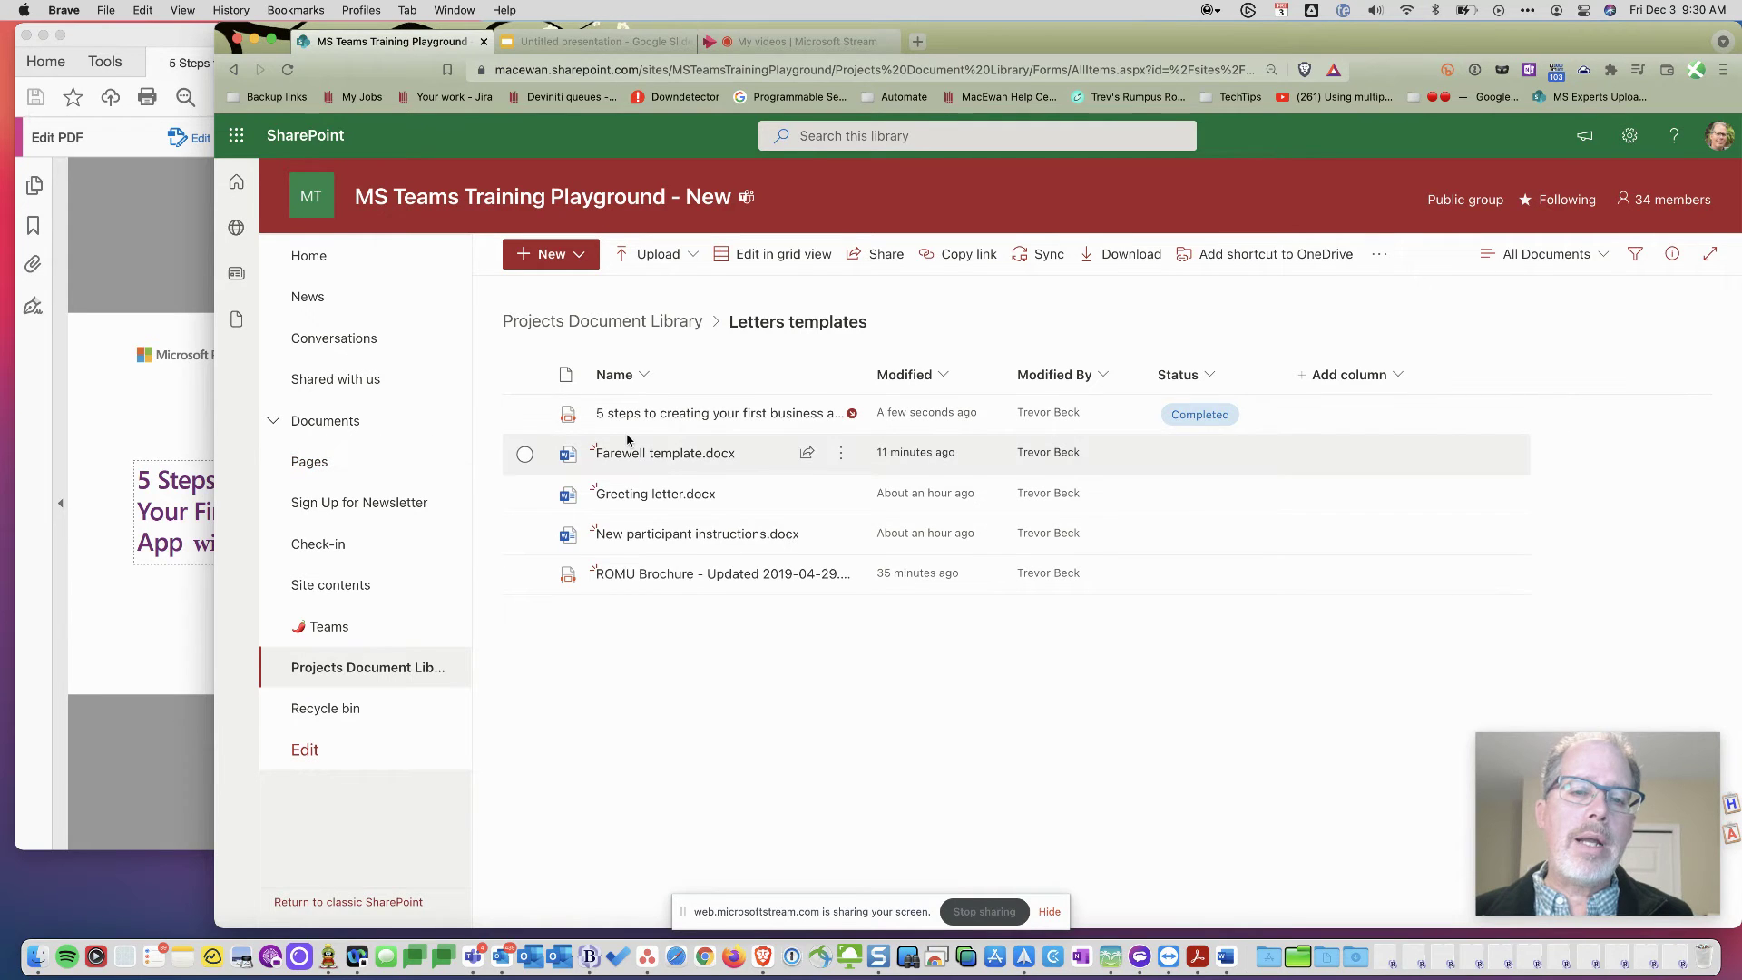
{"action": "left_click", "coordinate": [186, 419]}
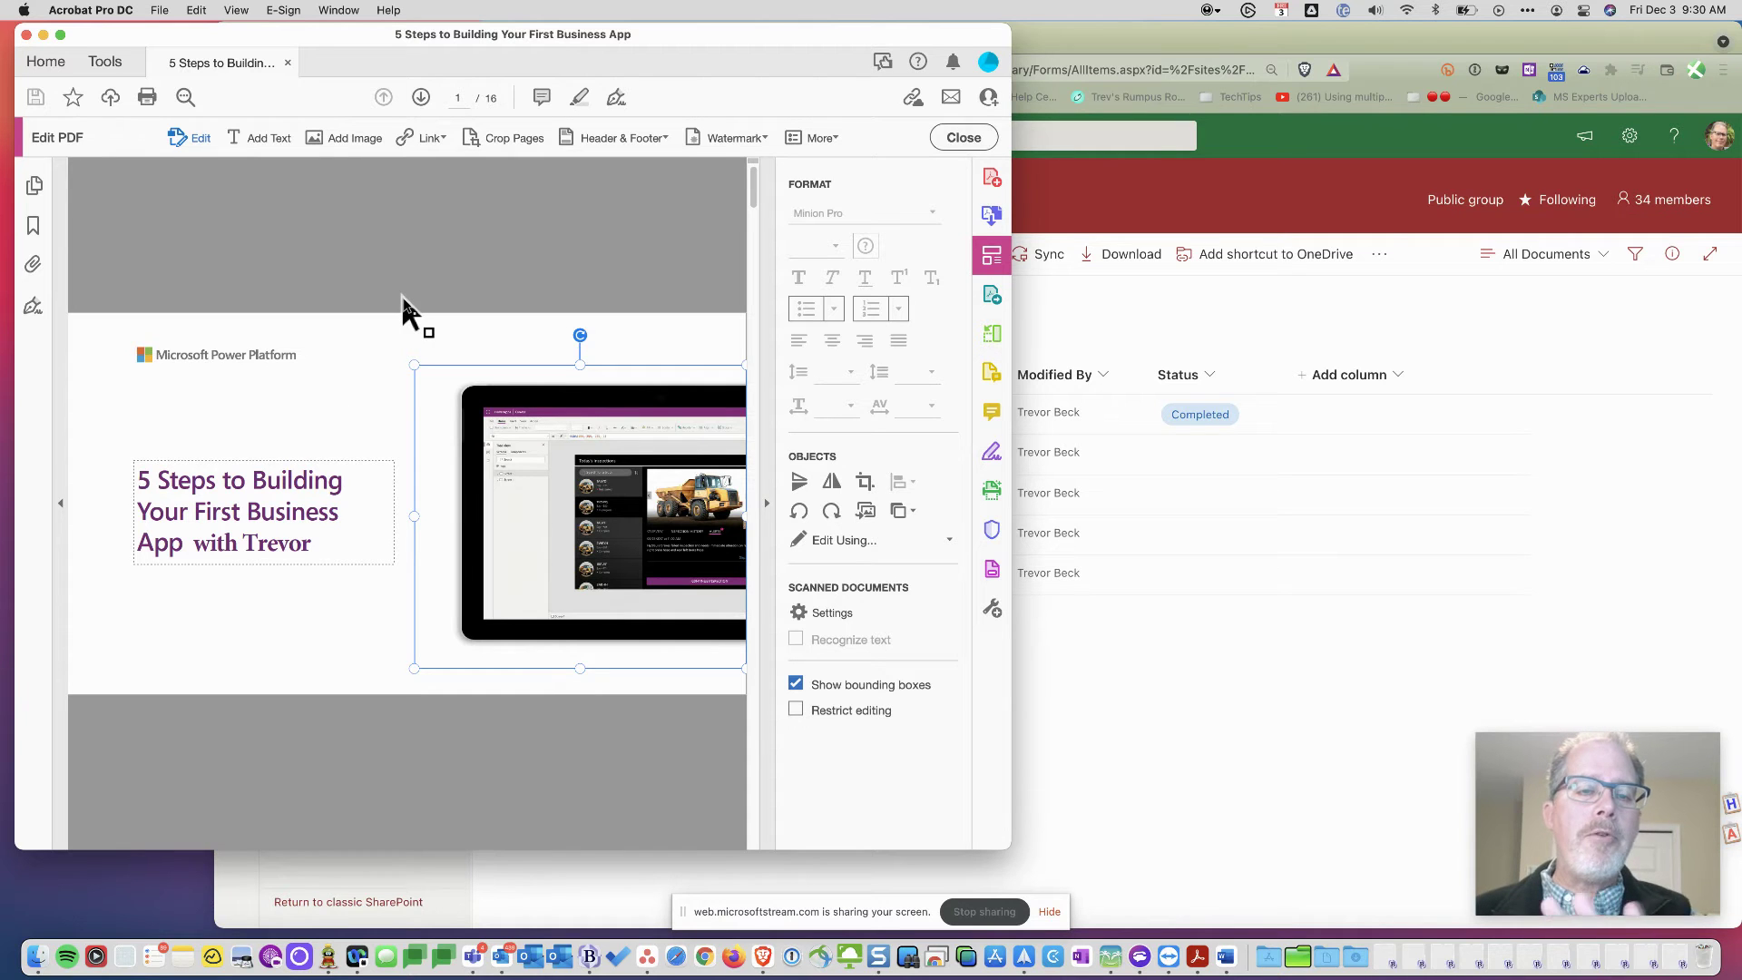
{"action": "left_click", "coordinate": [159, 10]}
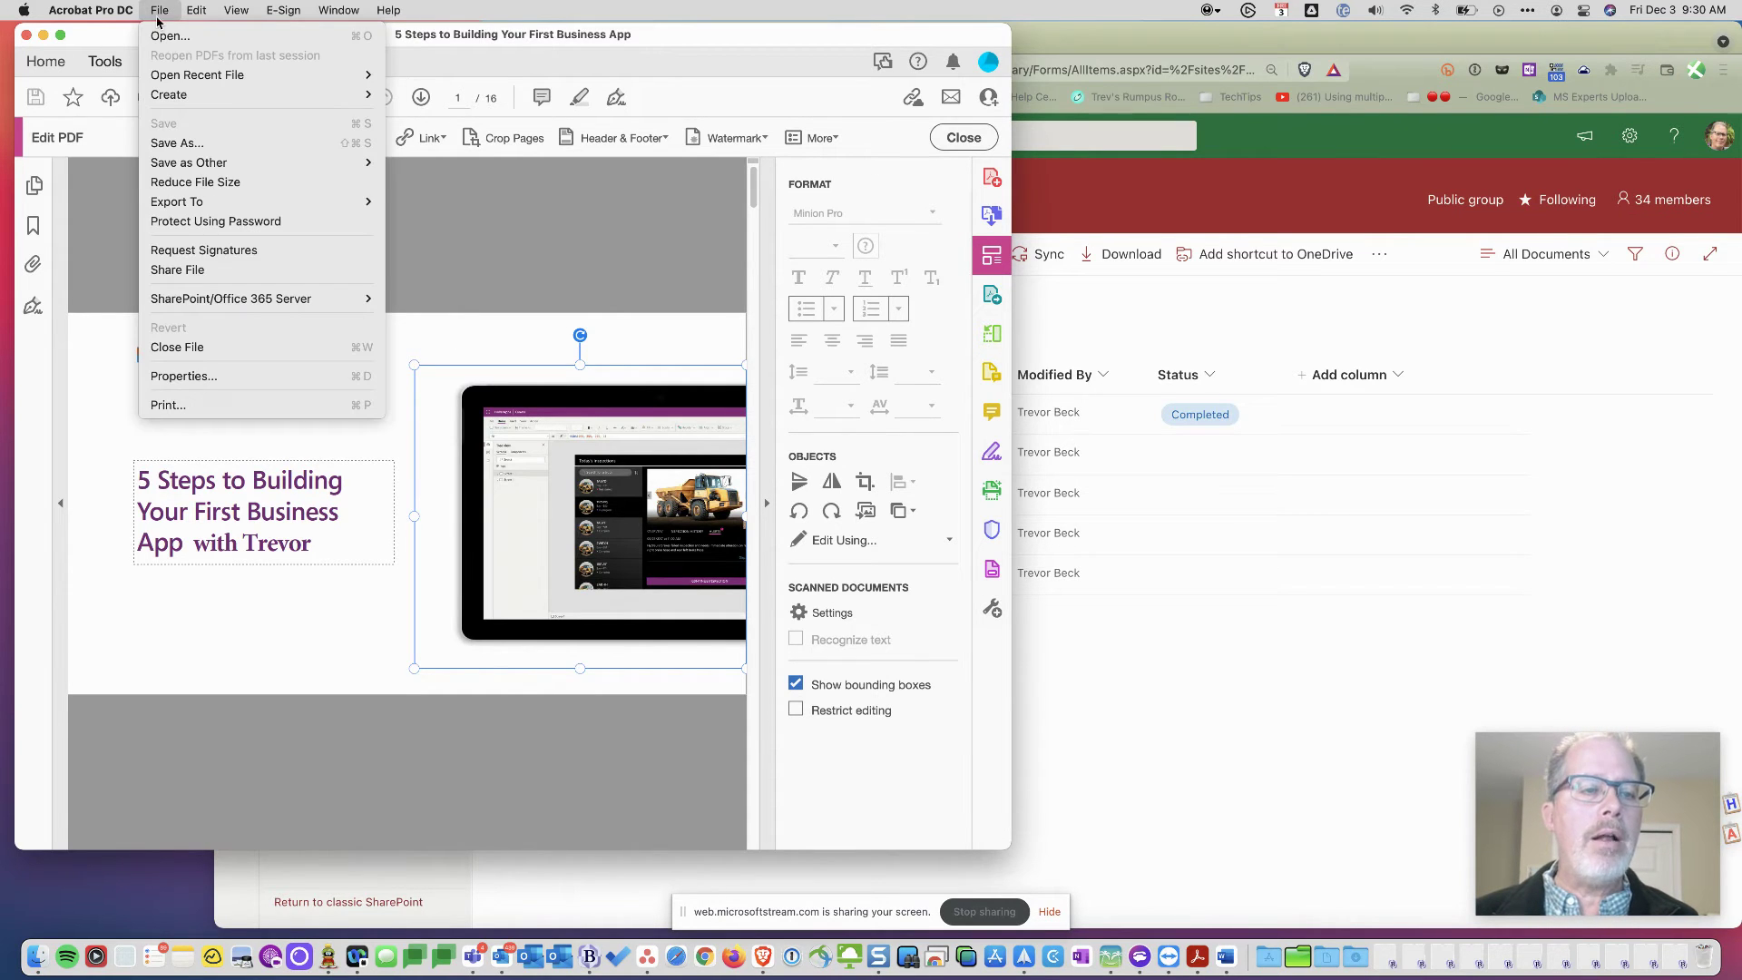
{"action": "mouse_move", "coordinate": [254, 309]}
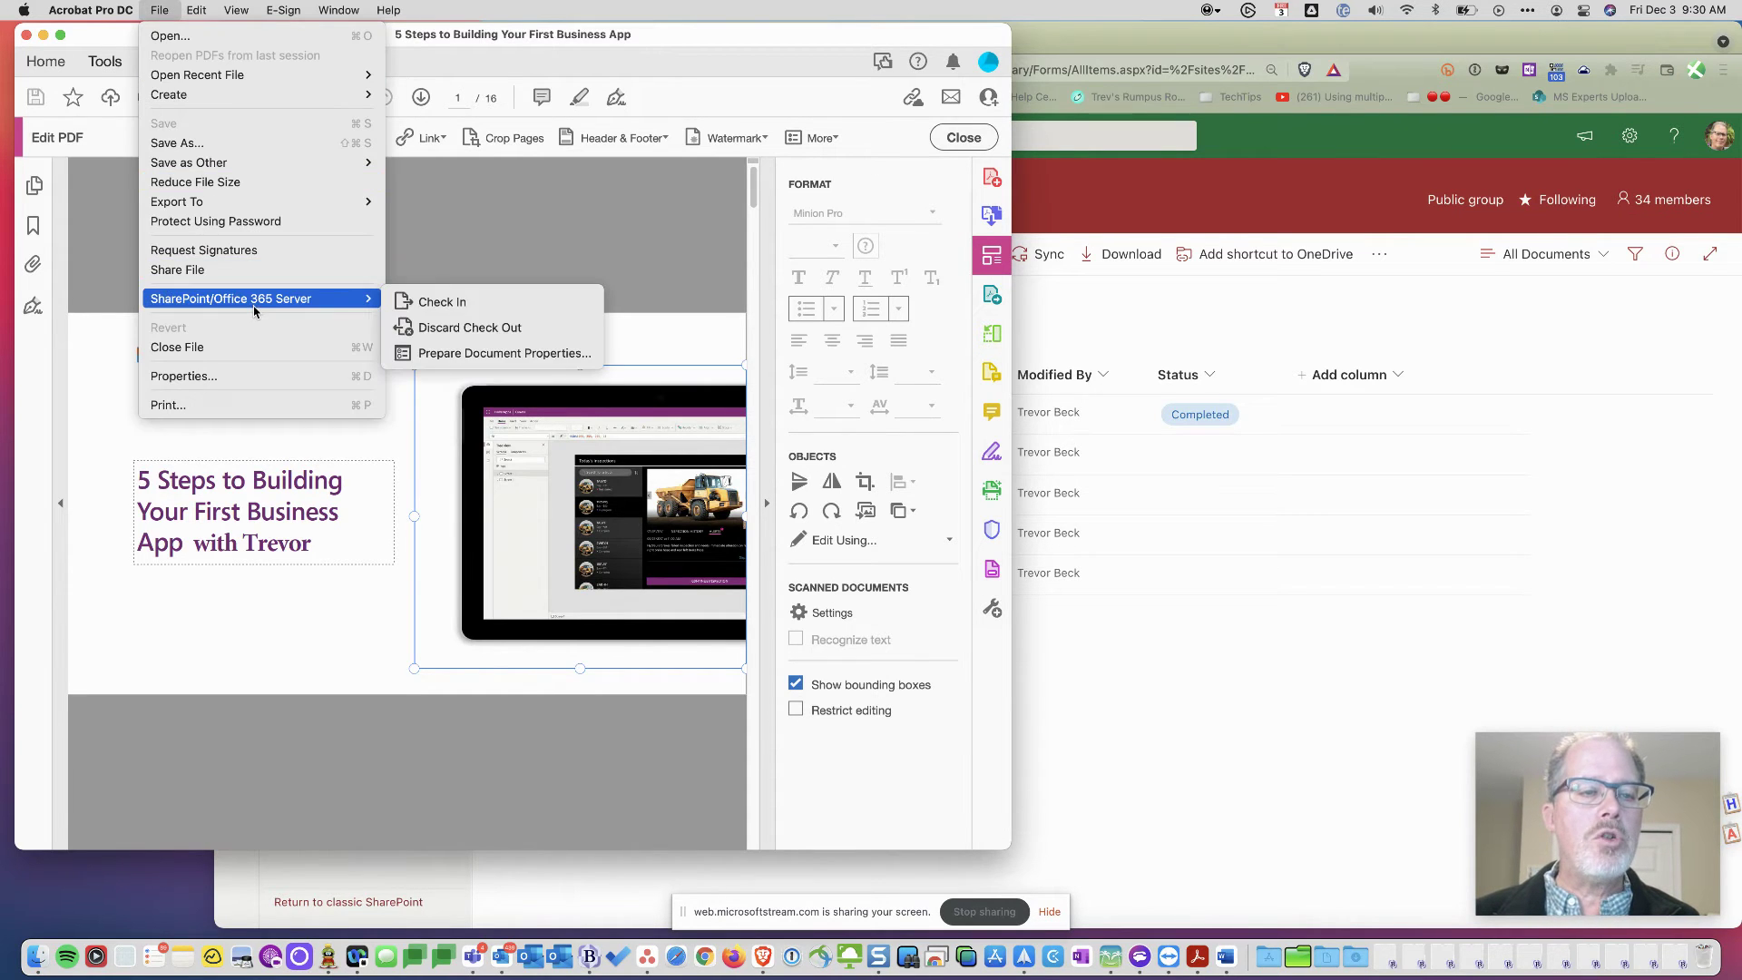
- Set the PDF's SharePoint Status property to In progress in Prepare Document Properties and save
{"action": "left_click", "coordinate": [483, 360]}
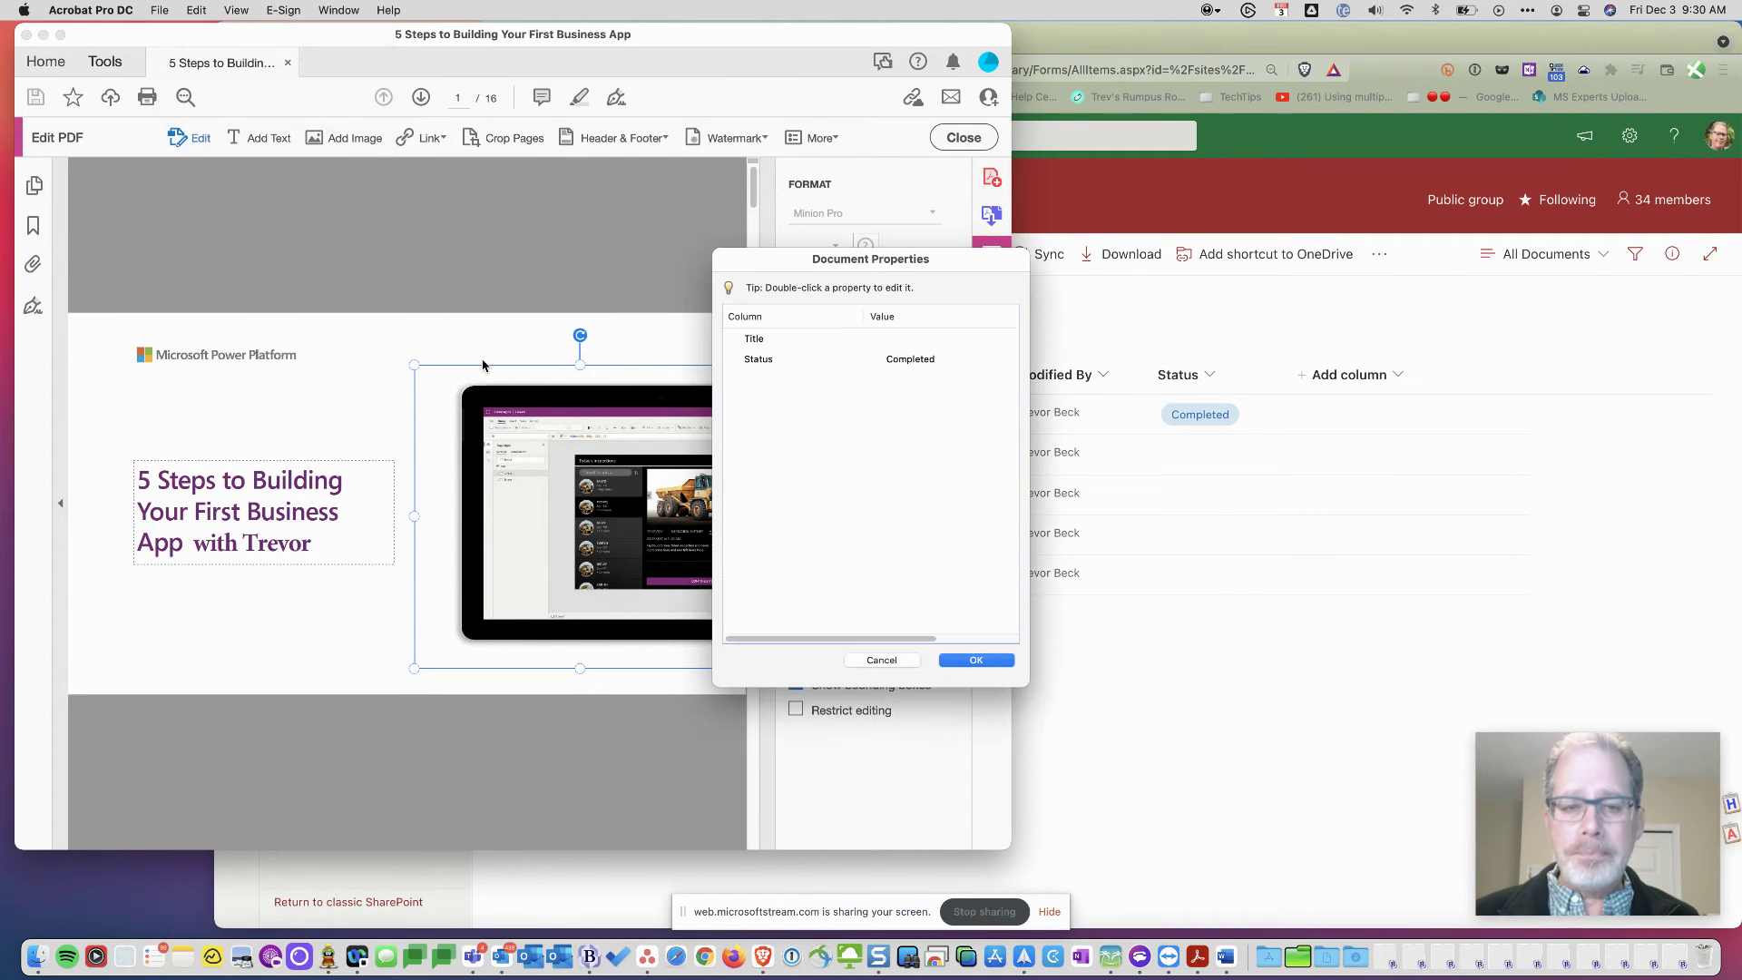
{"action": "left_click", "coordinate": [912, 361]}
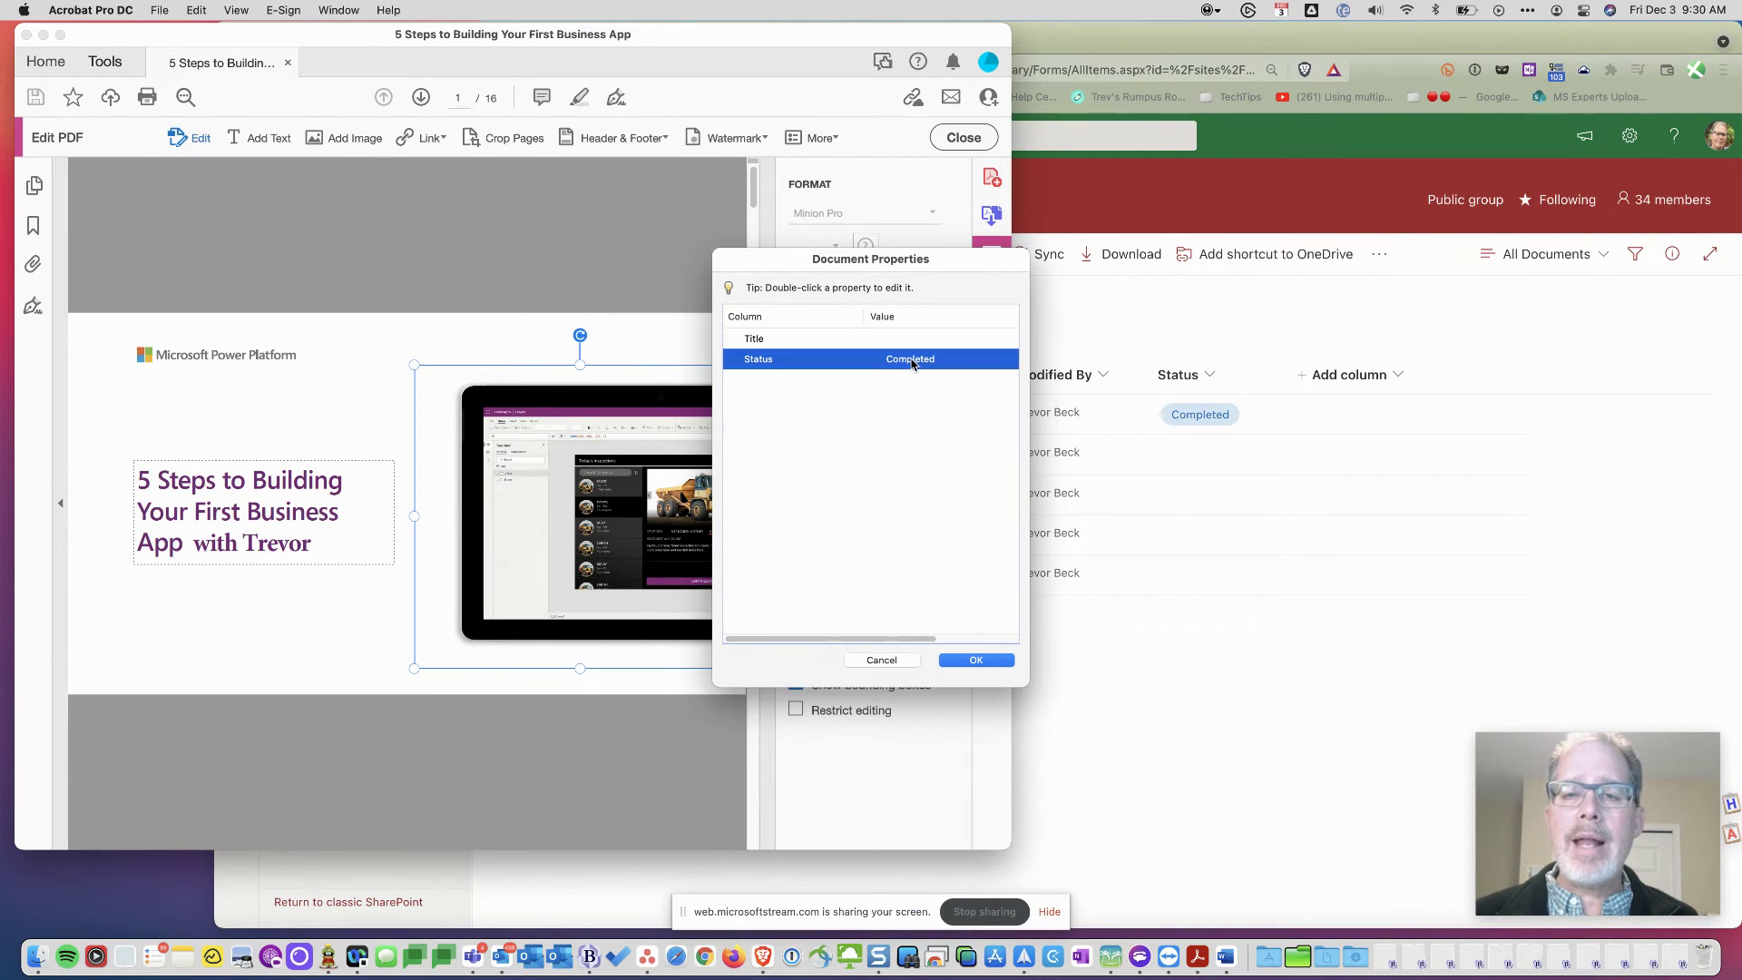
{"action": "double_click", "coordinate": [912, 361]}
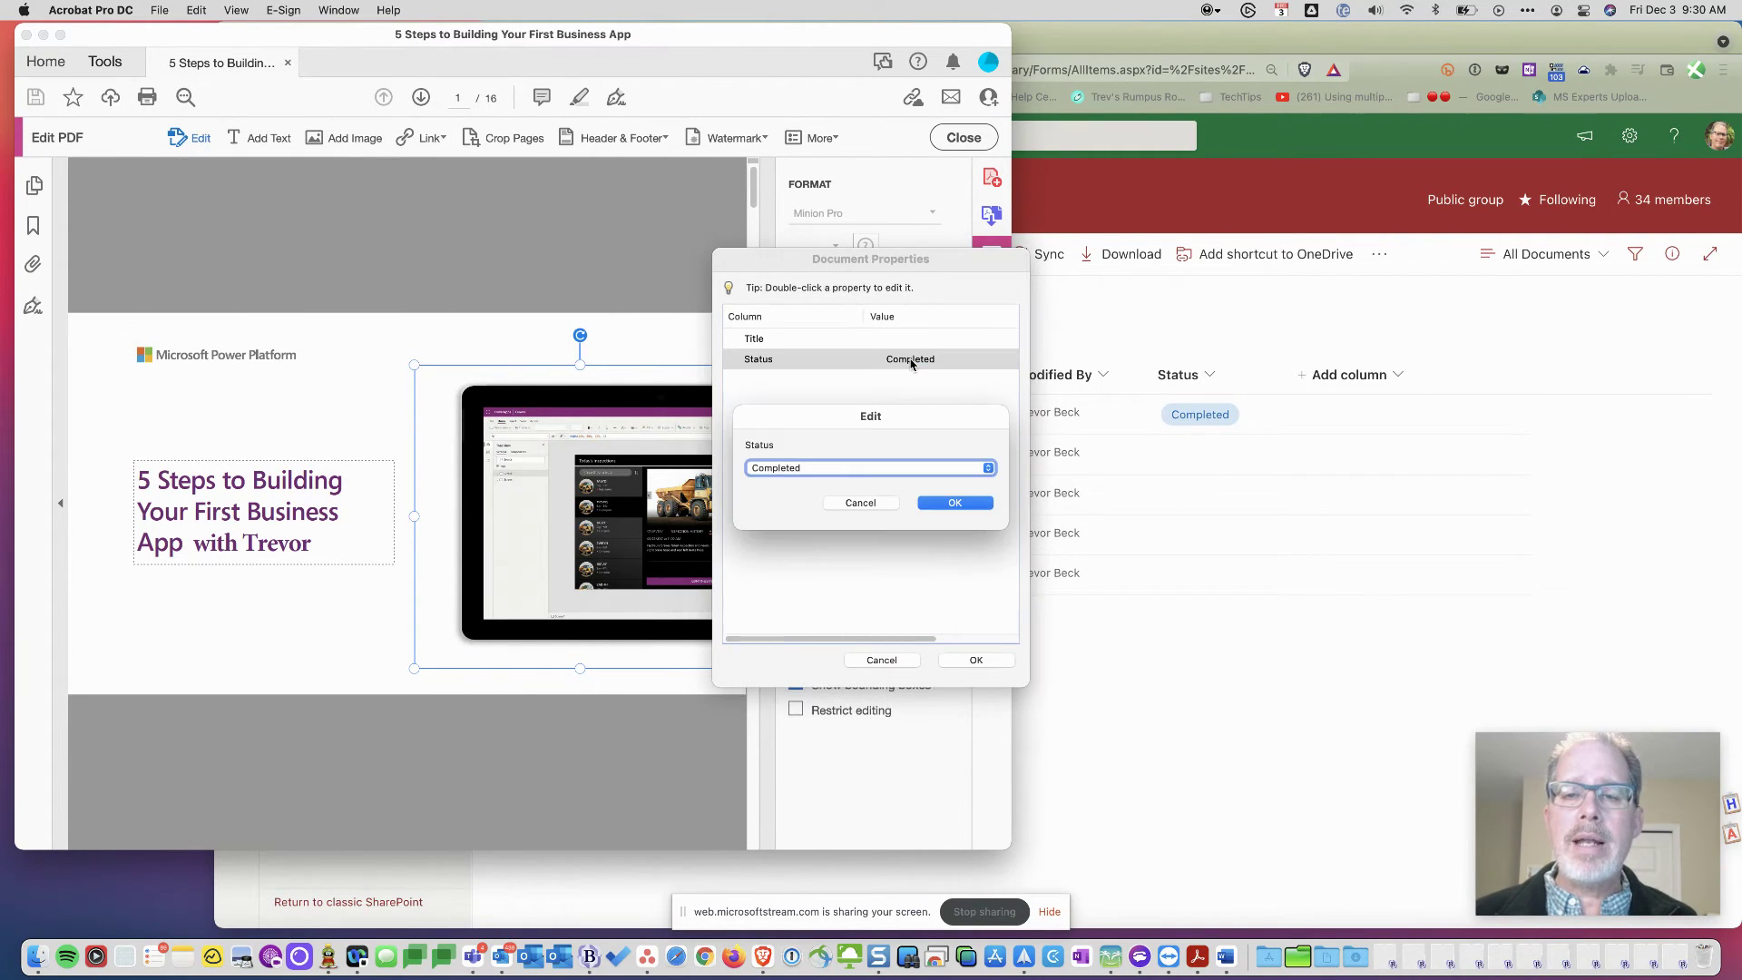
{"action": "left_click", "coordinate": [992, 471]}
{"action": "left_click", "coordinate": [887, 487]}
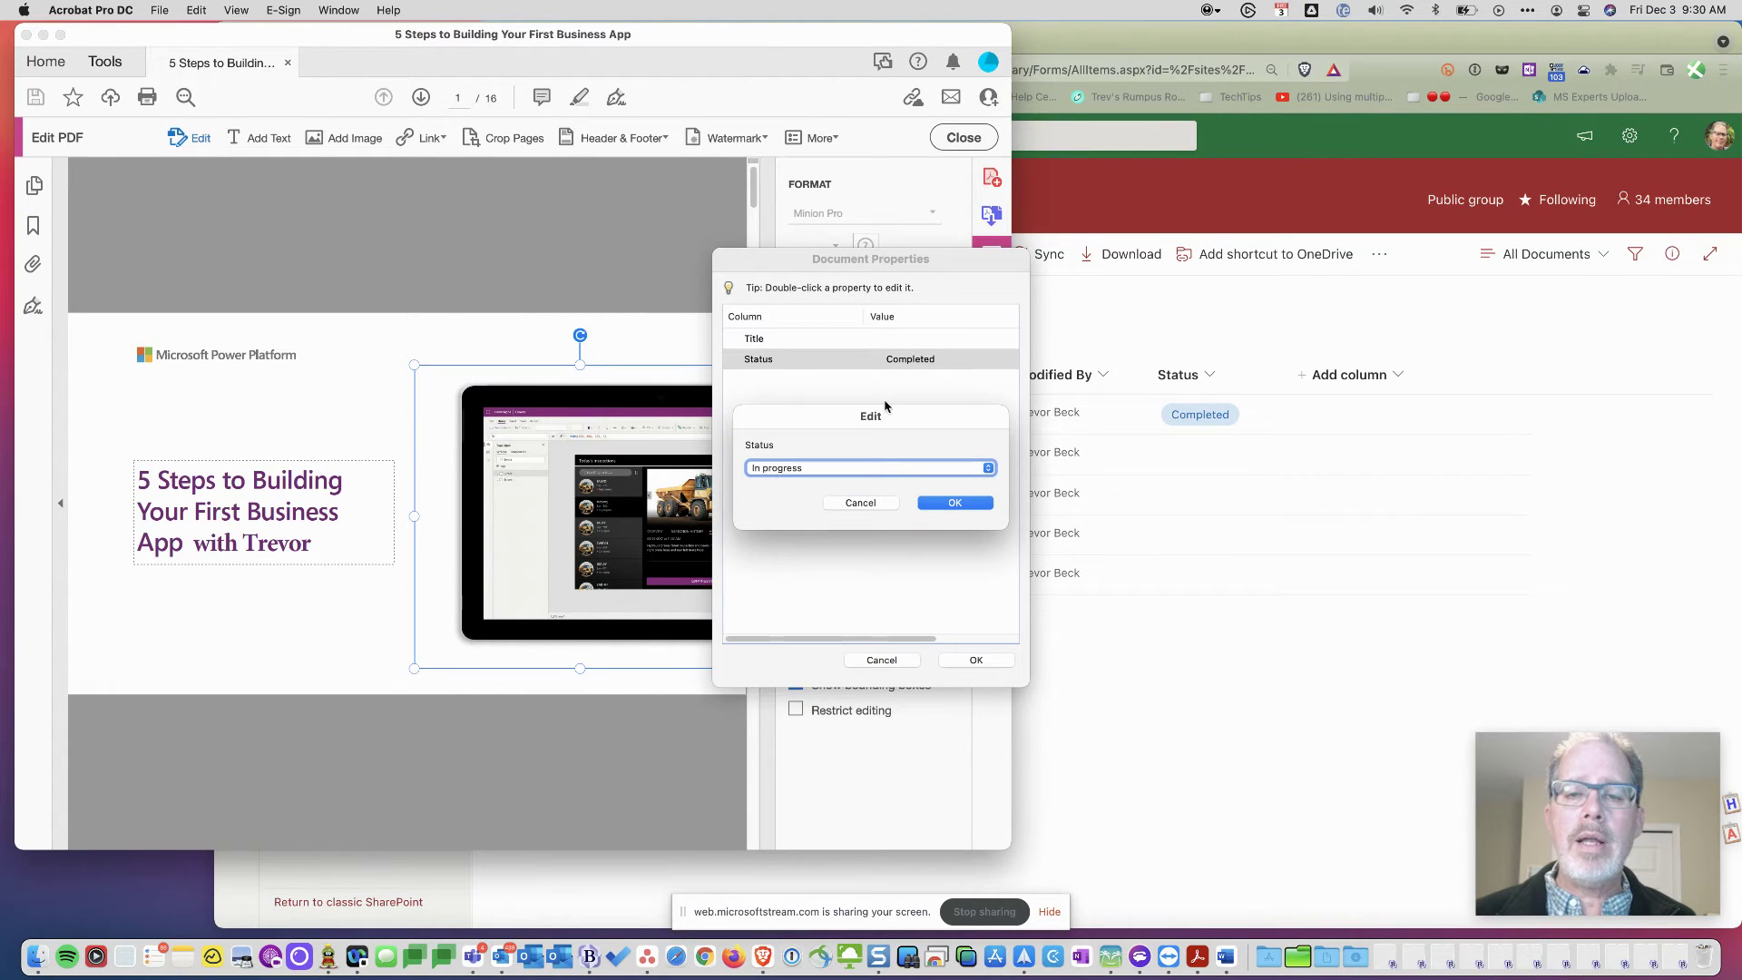
{"action": "left_click", "coordinate": [953, 508]}
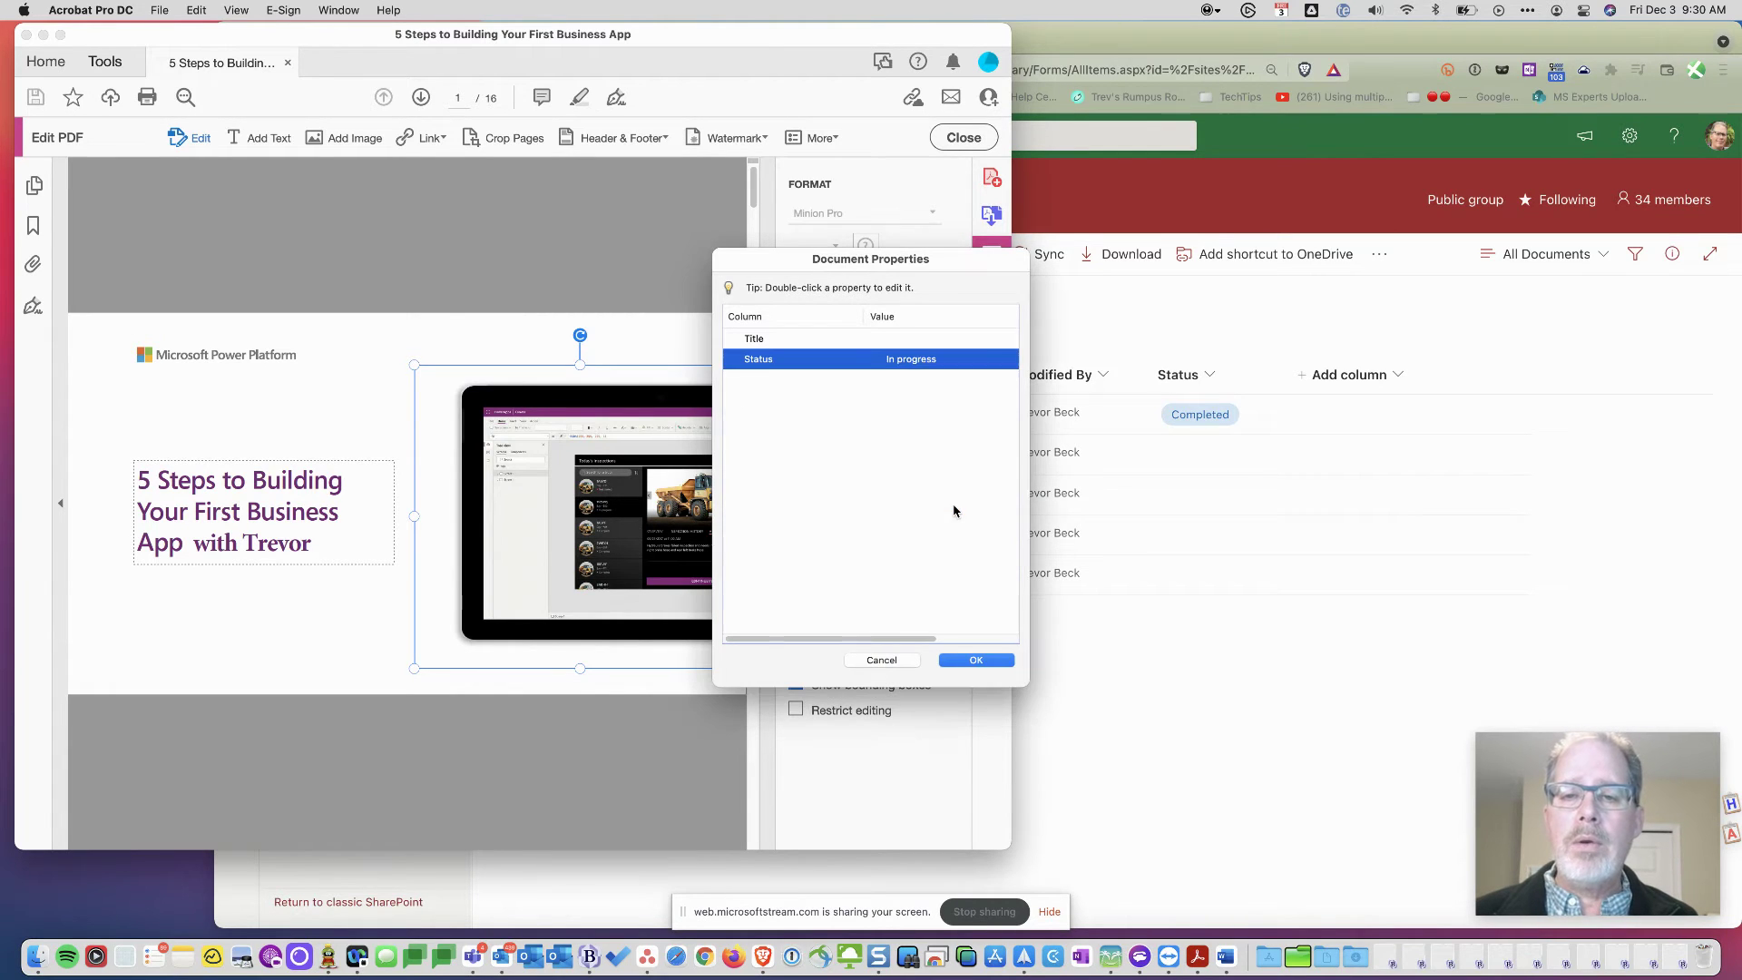
{"action": "left_click", "coordinate": [977, 663]}
{"action": "key", "text": "super+s"}
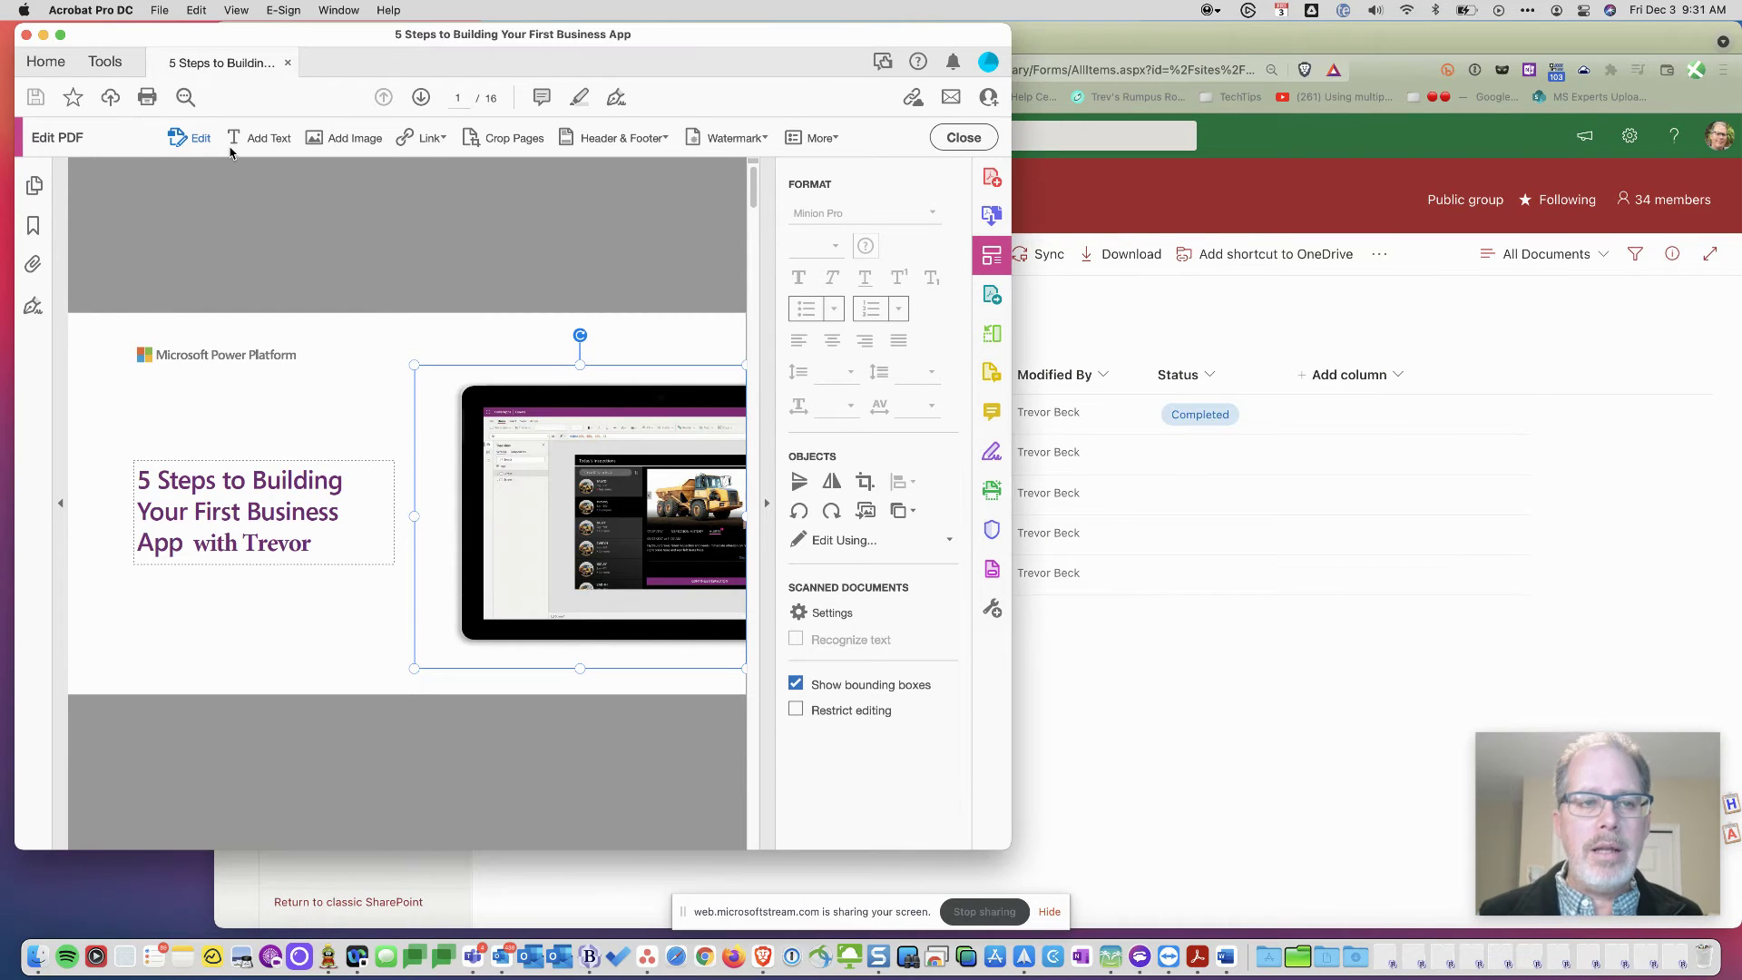
- Close the PDF and check it in to SharePoint with the comment 'WOrking today'
{"action": "left_click", "coordinate": [288, 63]}
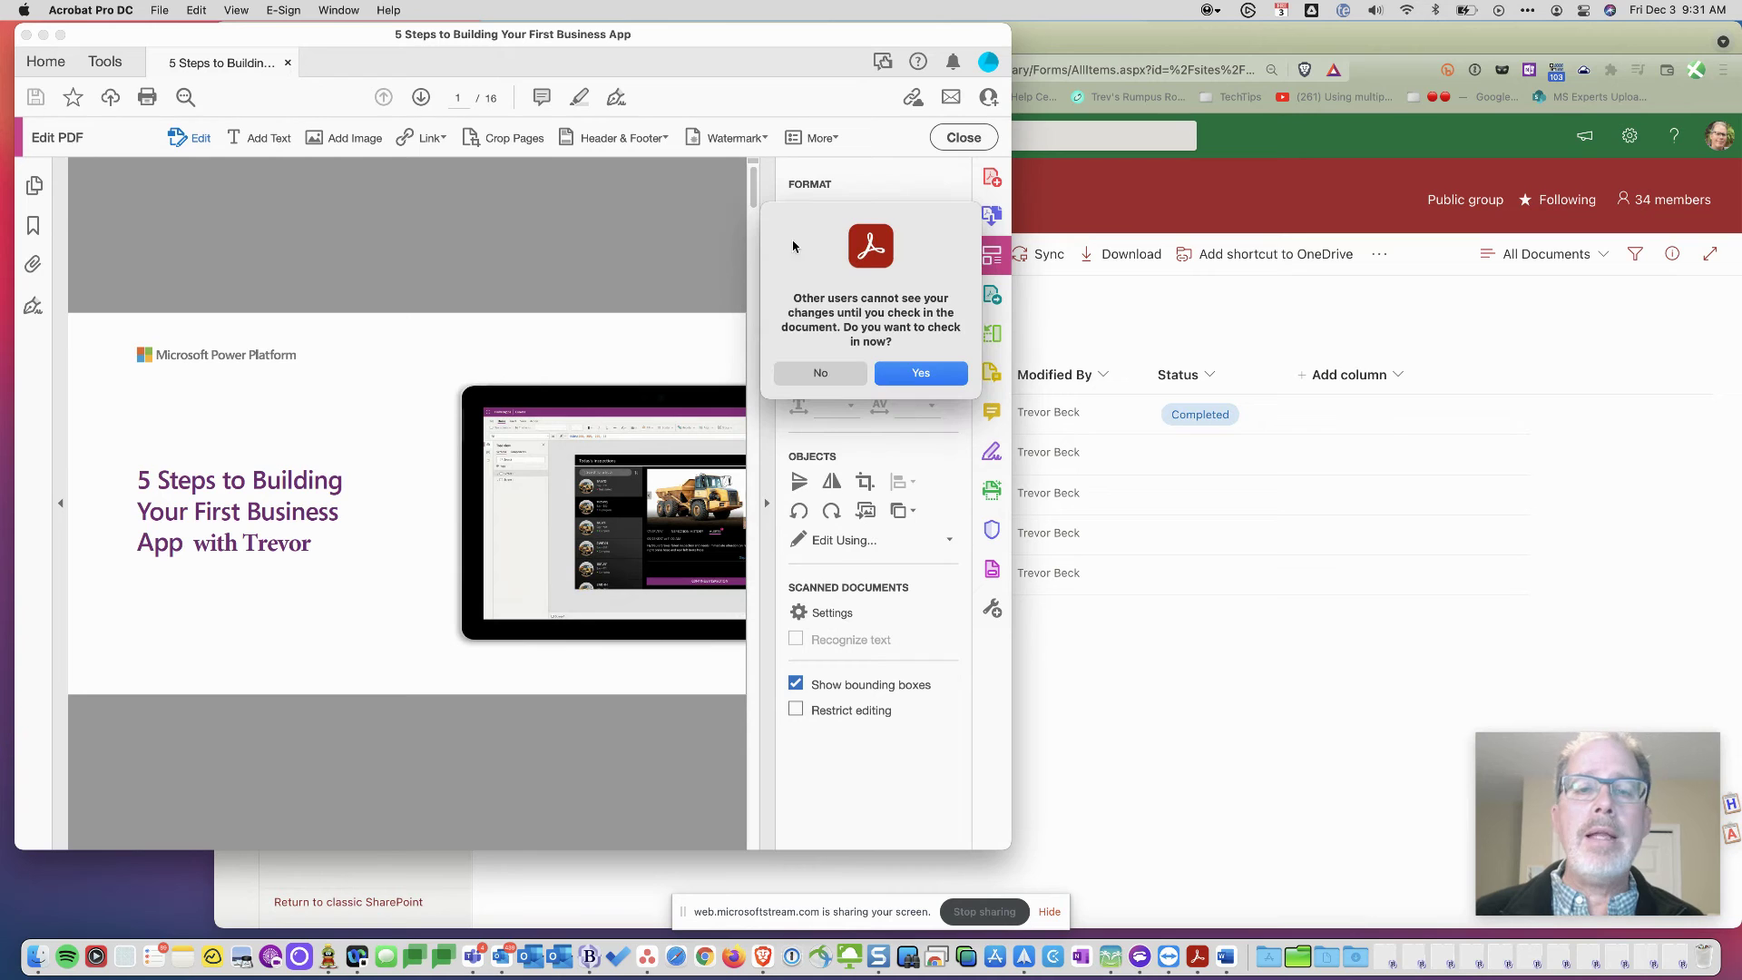
{"action": "left_click", "coordinate": [935, 385]}
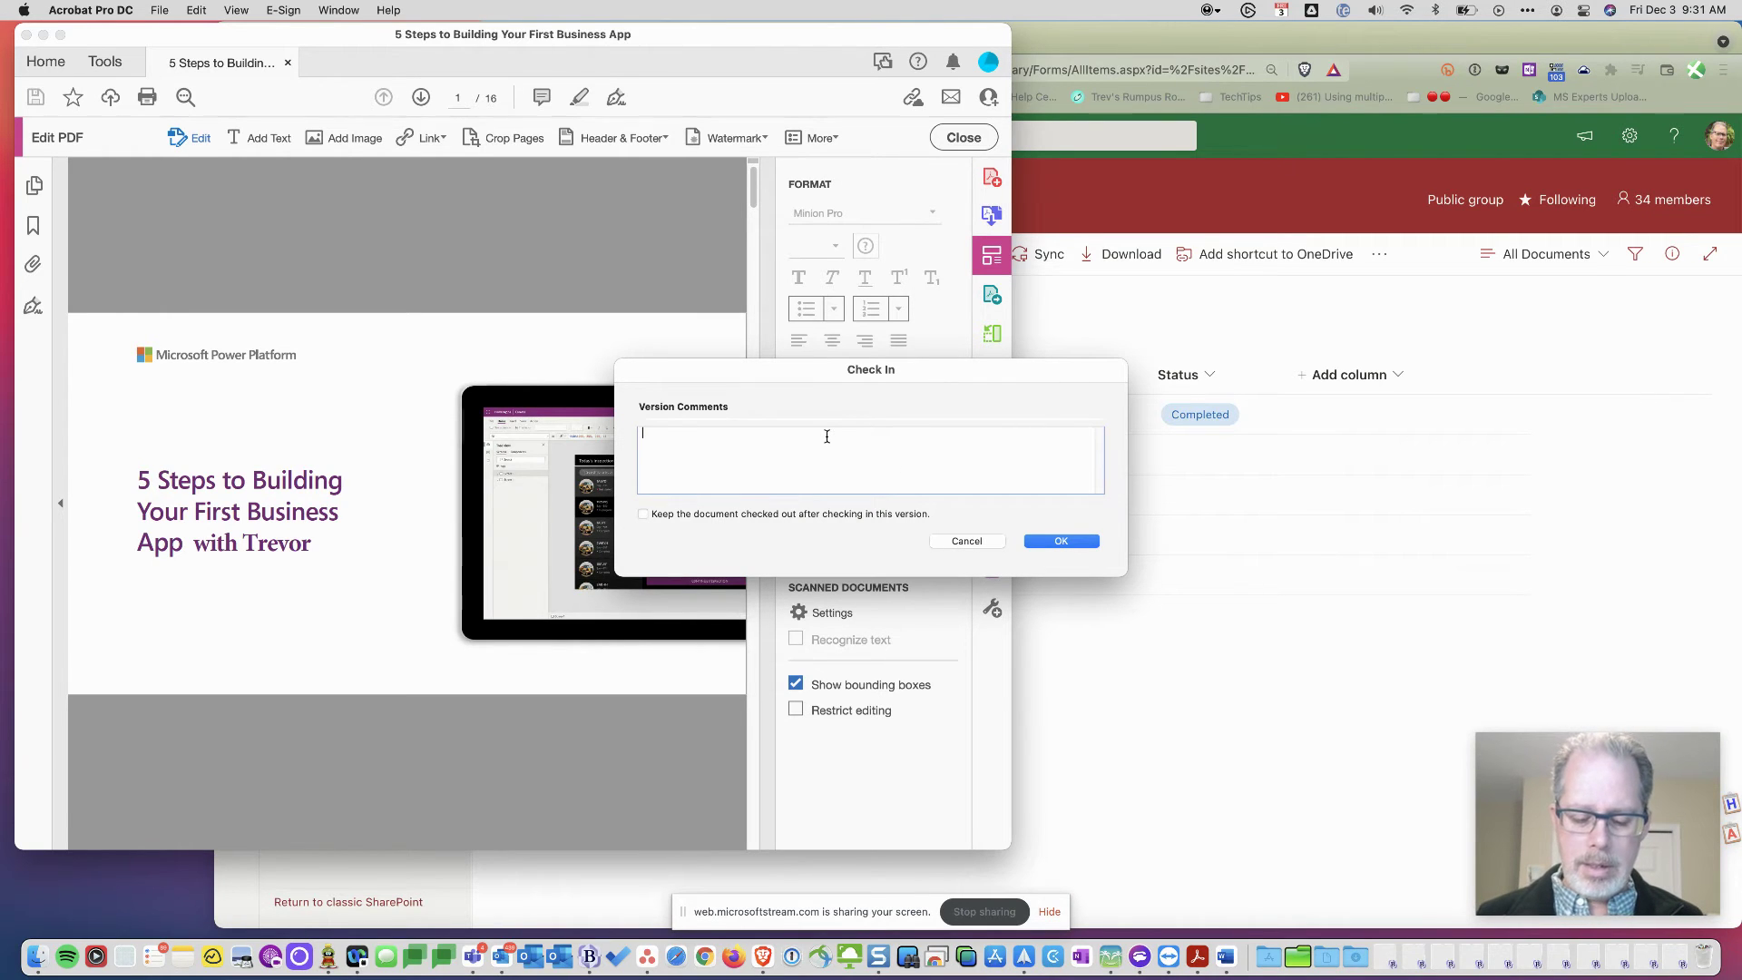
{"action": "type", "text": "WOrking "}
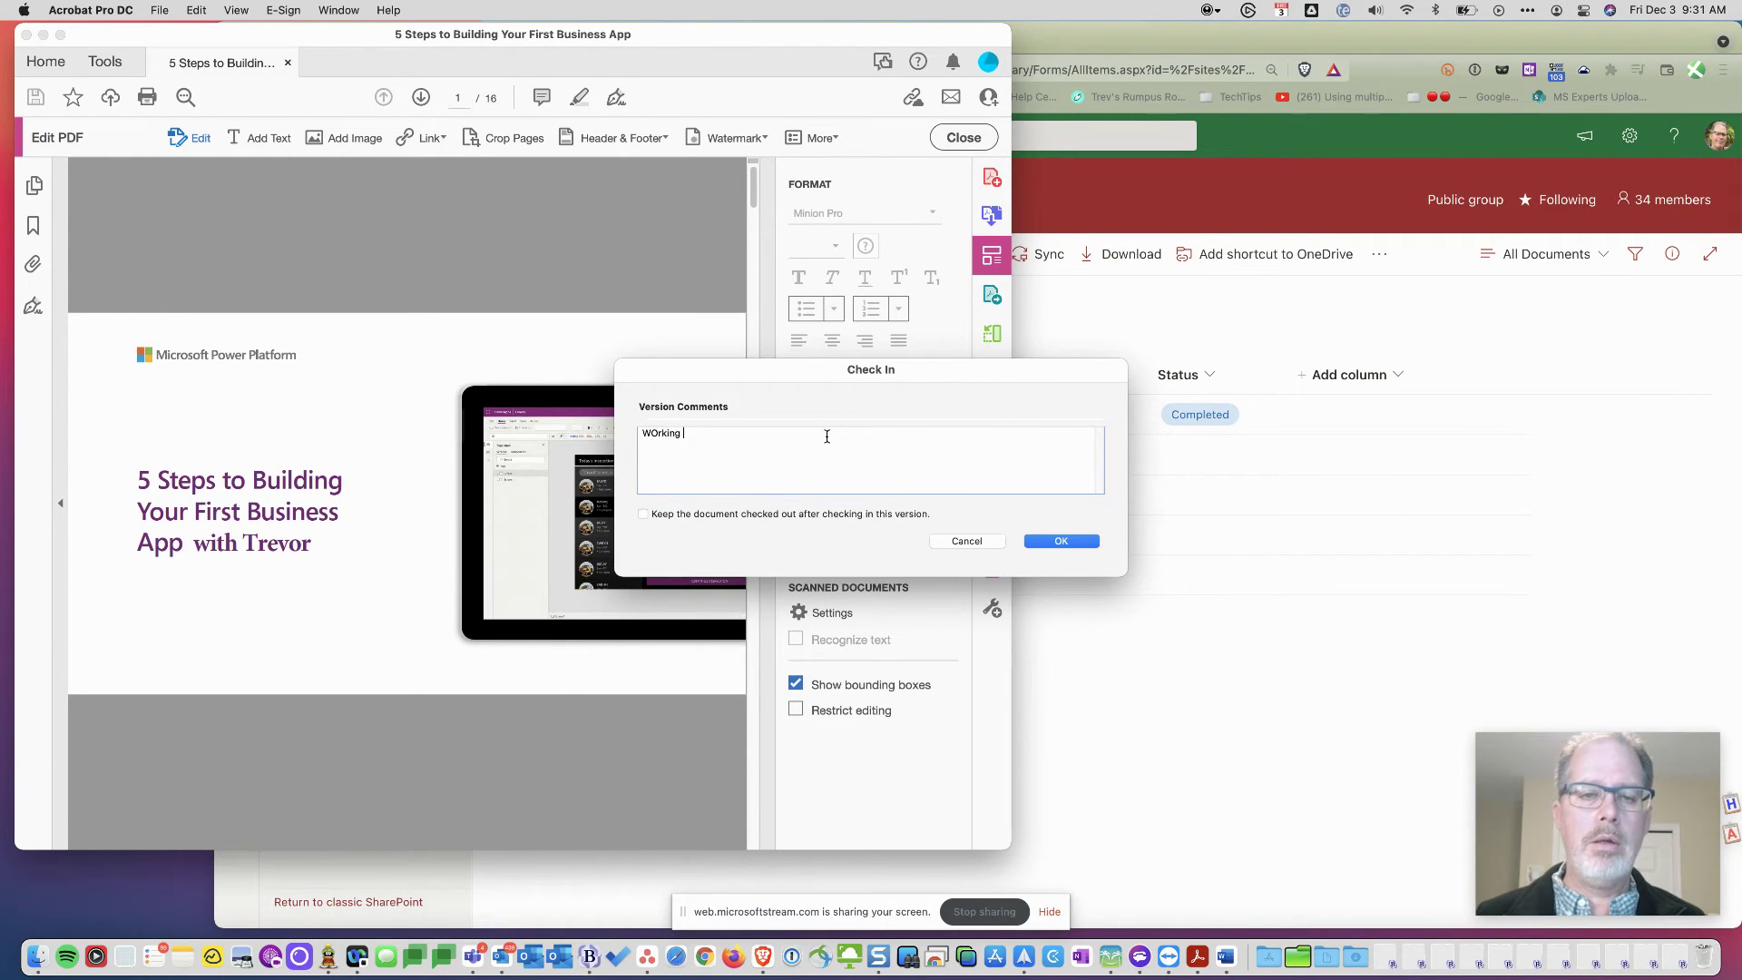
{"action": "type", "text": "today"}
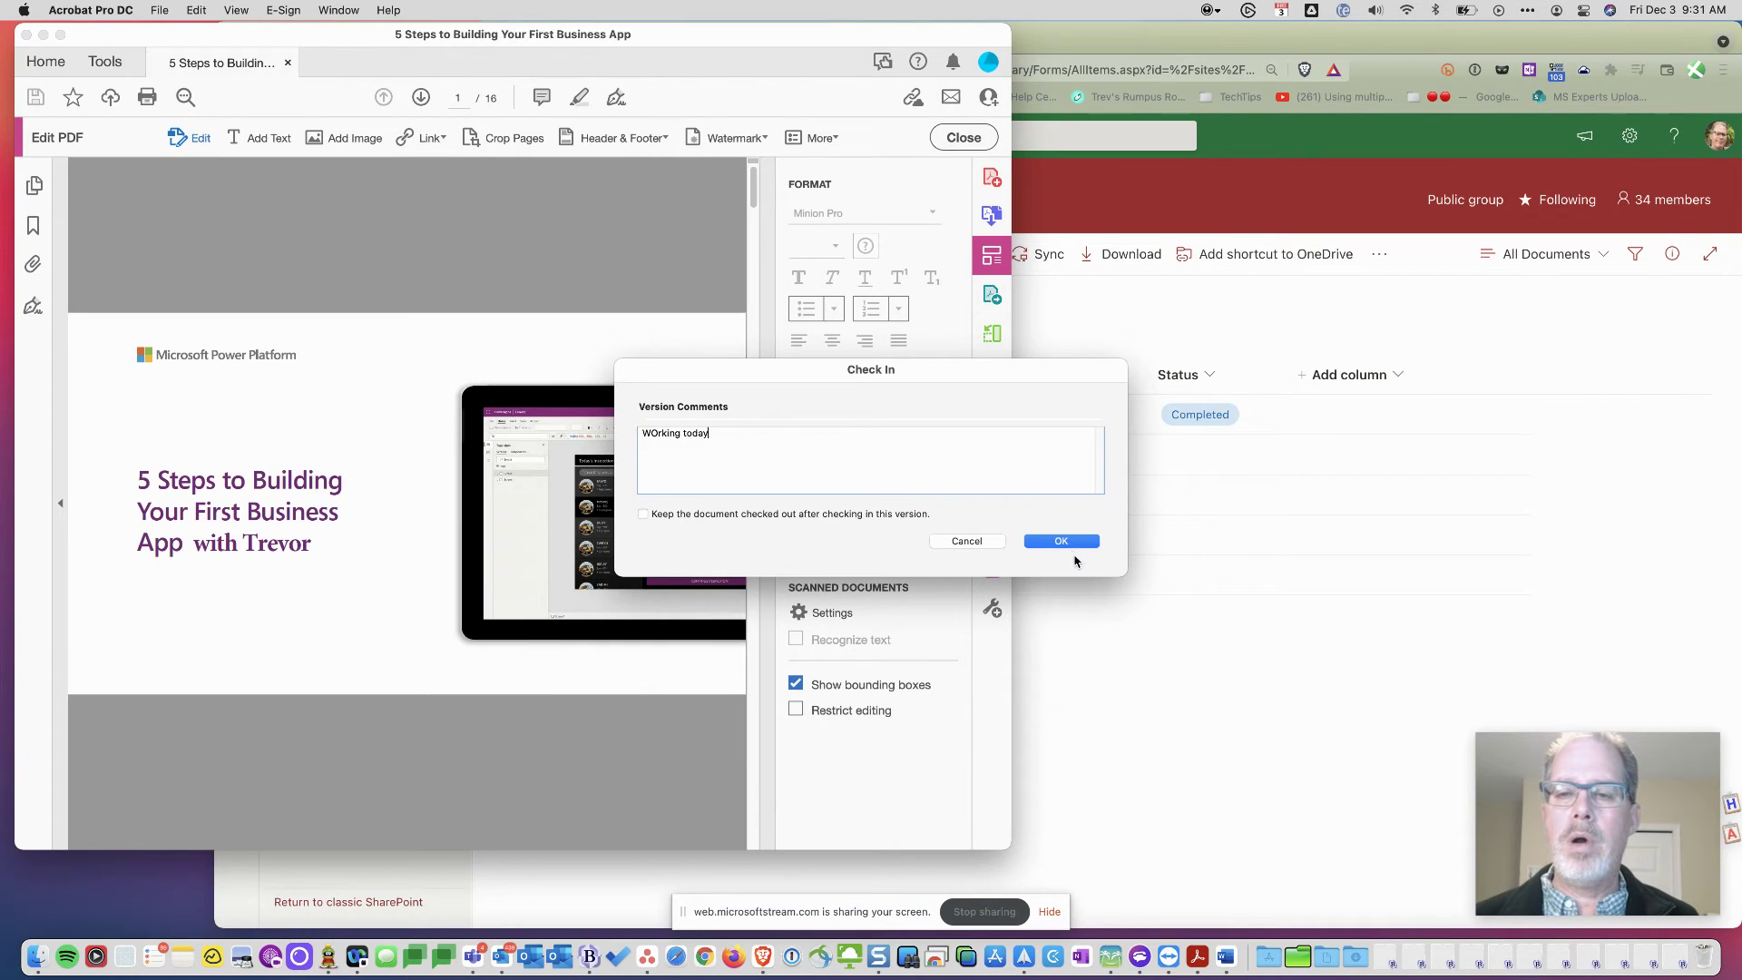
{"action": "left_click", "coordinate": [1061, 541]}
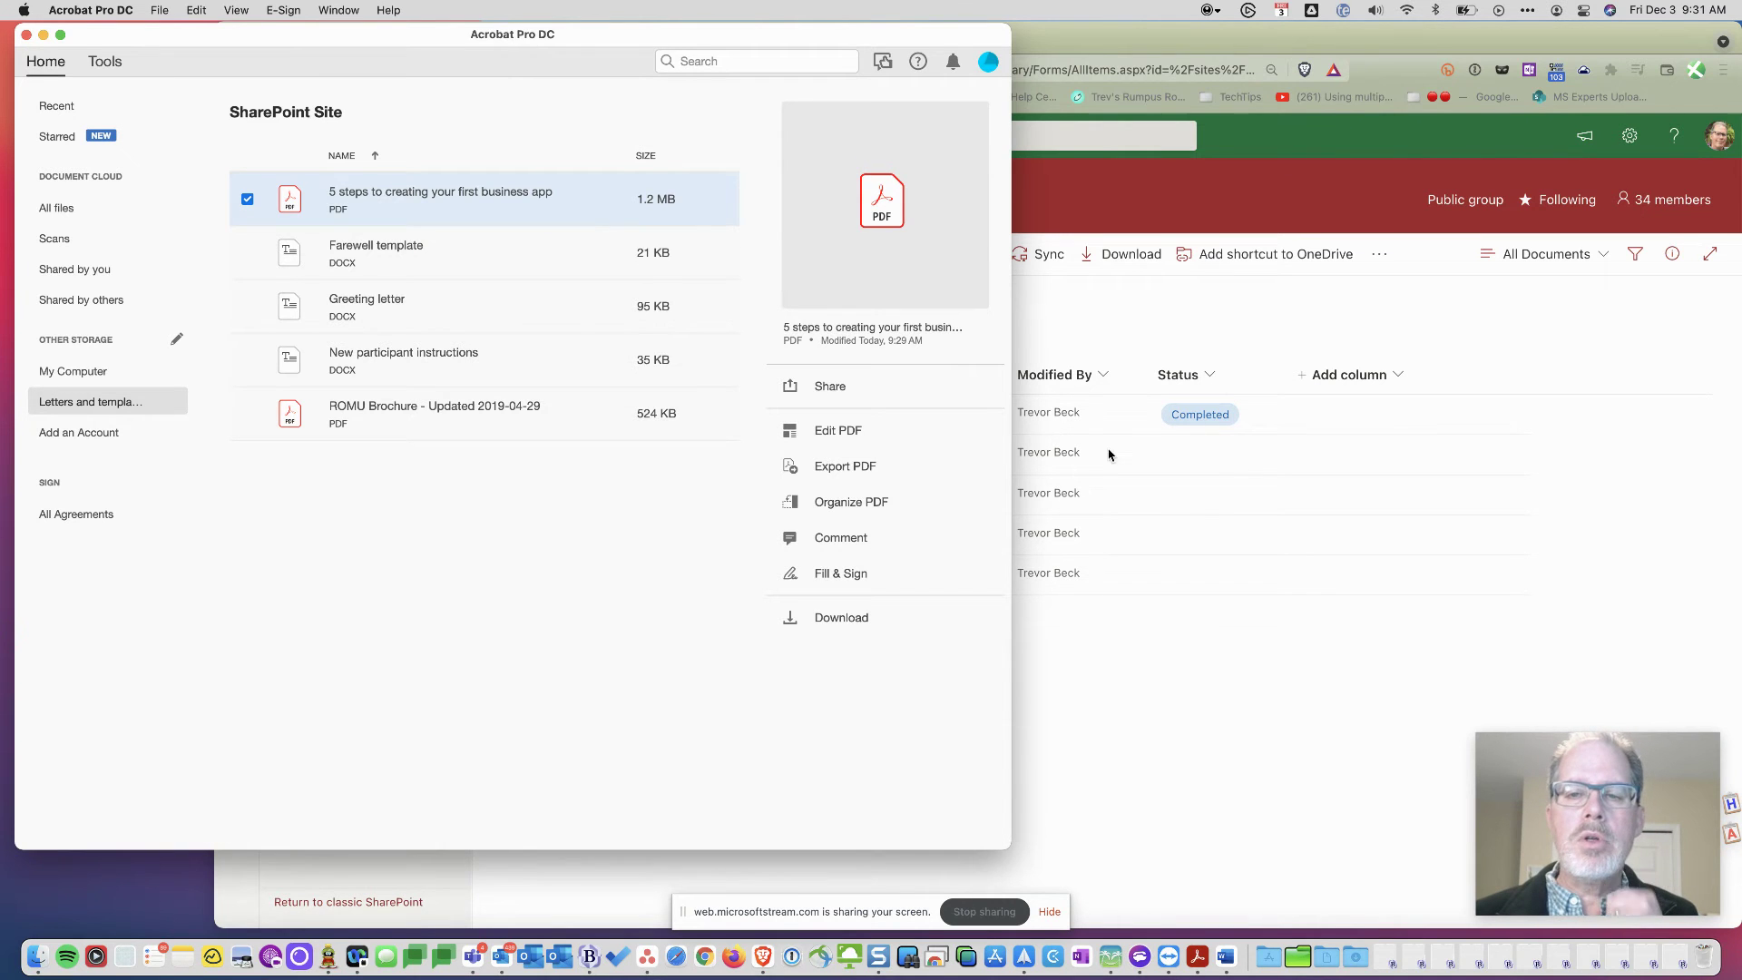
- Reload the SharePoint library and open the '5 steps to creating your first business app' PDF
{"action": "left_click", "coordinate": [1199, 512]}
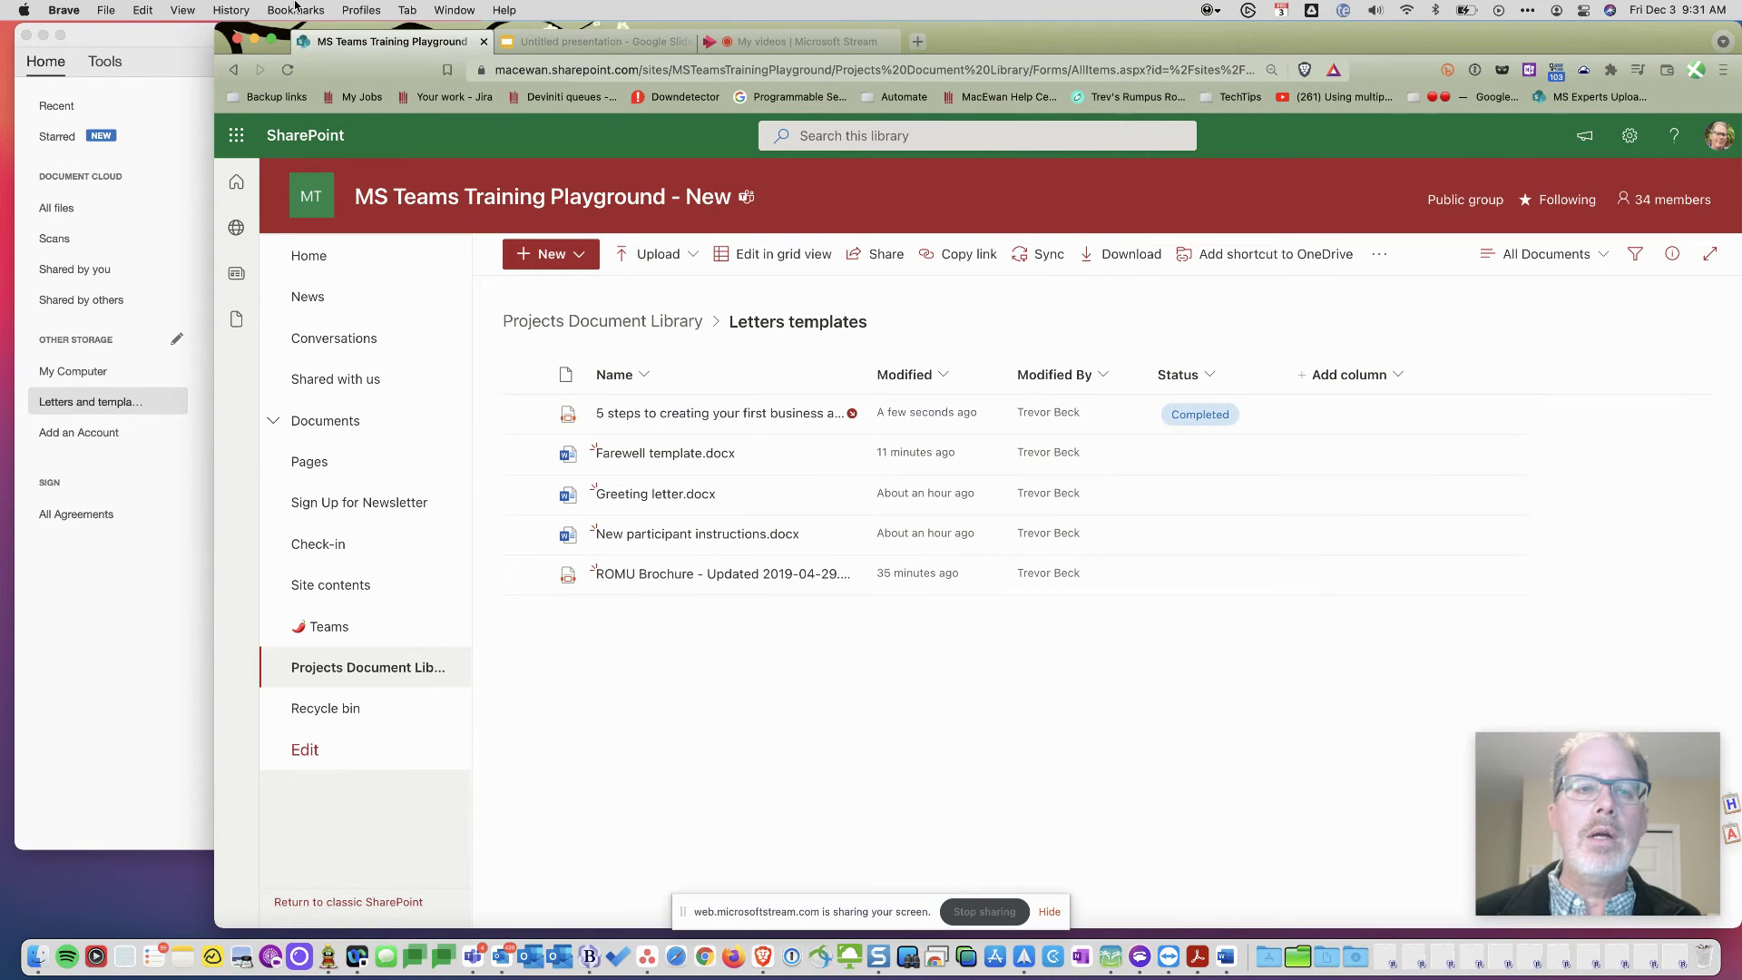
{"action": "left_click", "coordinate": [289, 78]}
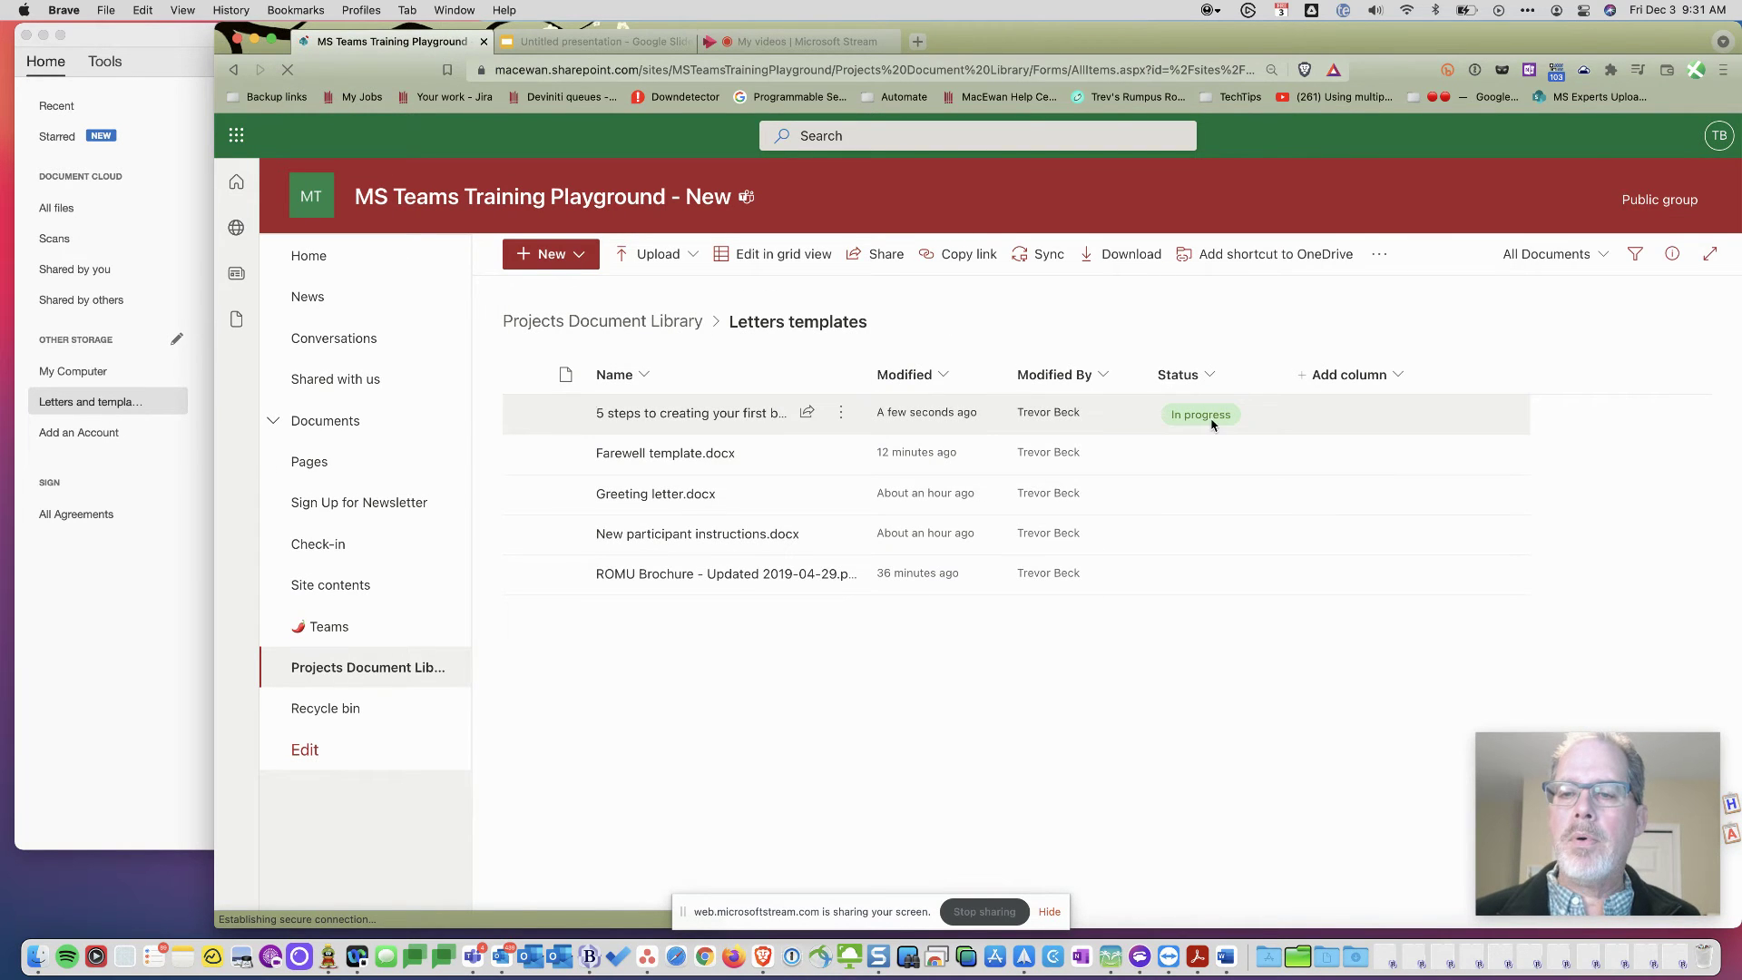
{"action": "mouse_move", "coordinate": [660, 426]}
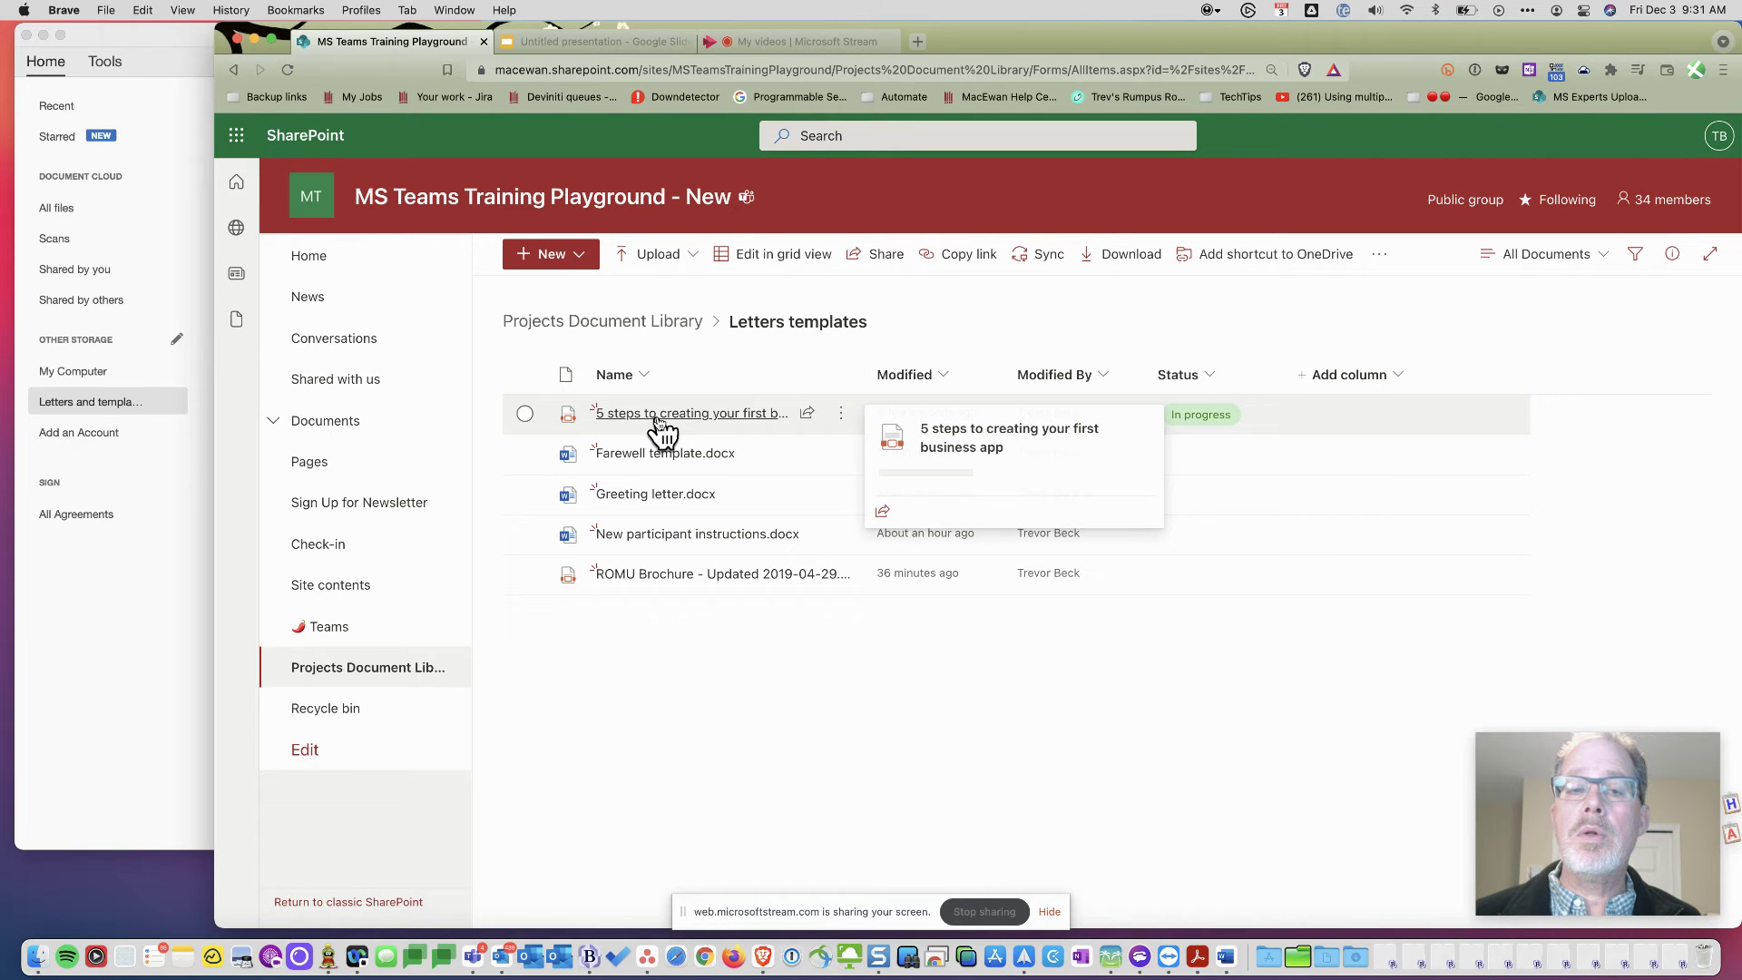
{"action": "left_click", "coordinate": [660, 416]}
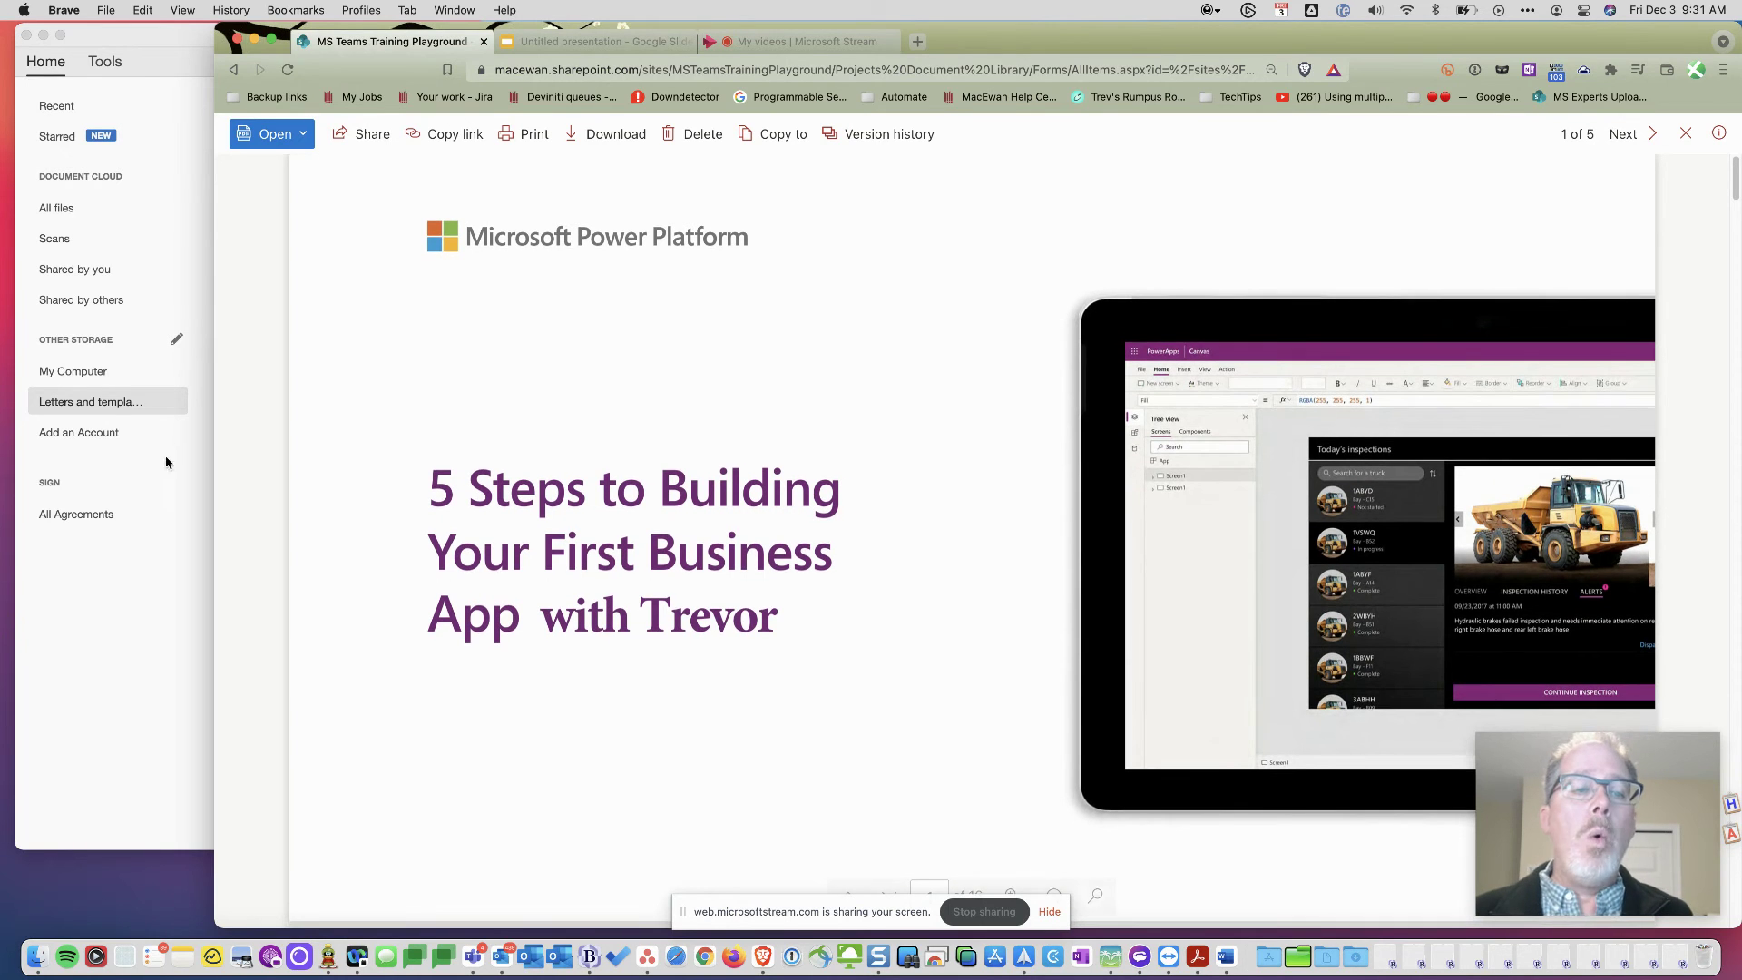
{"action": "left_click", "coordinate": [150, 511]}
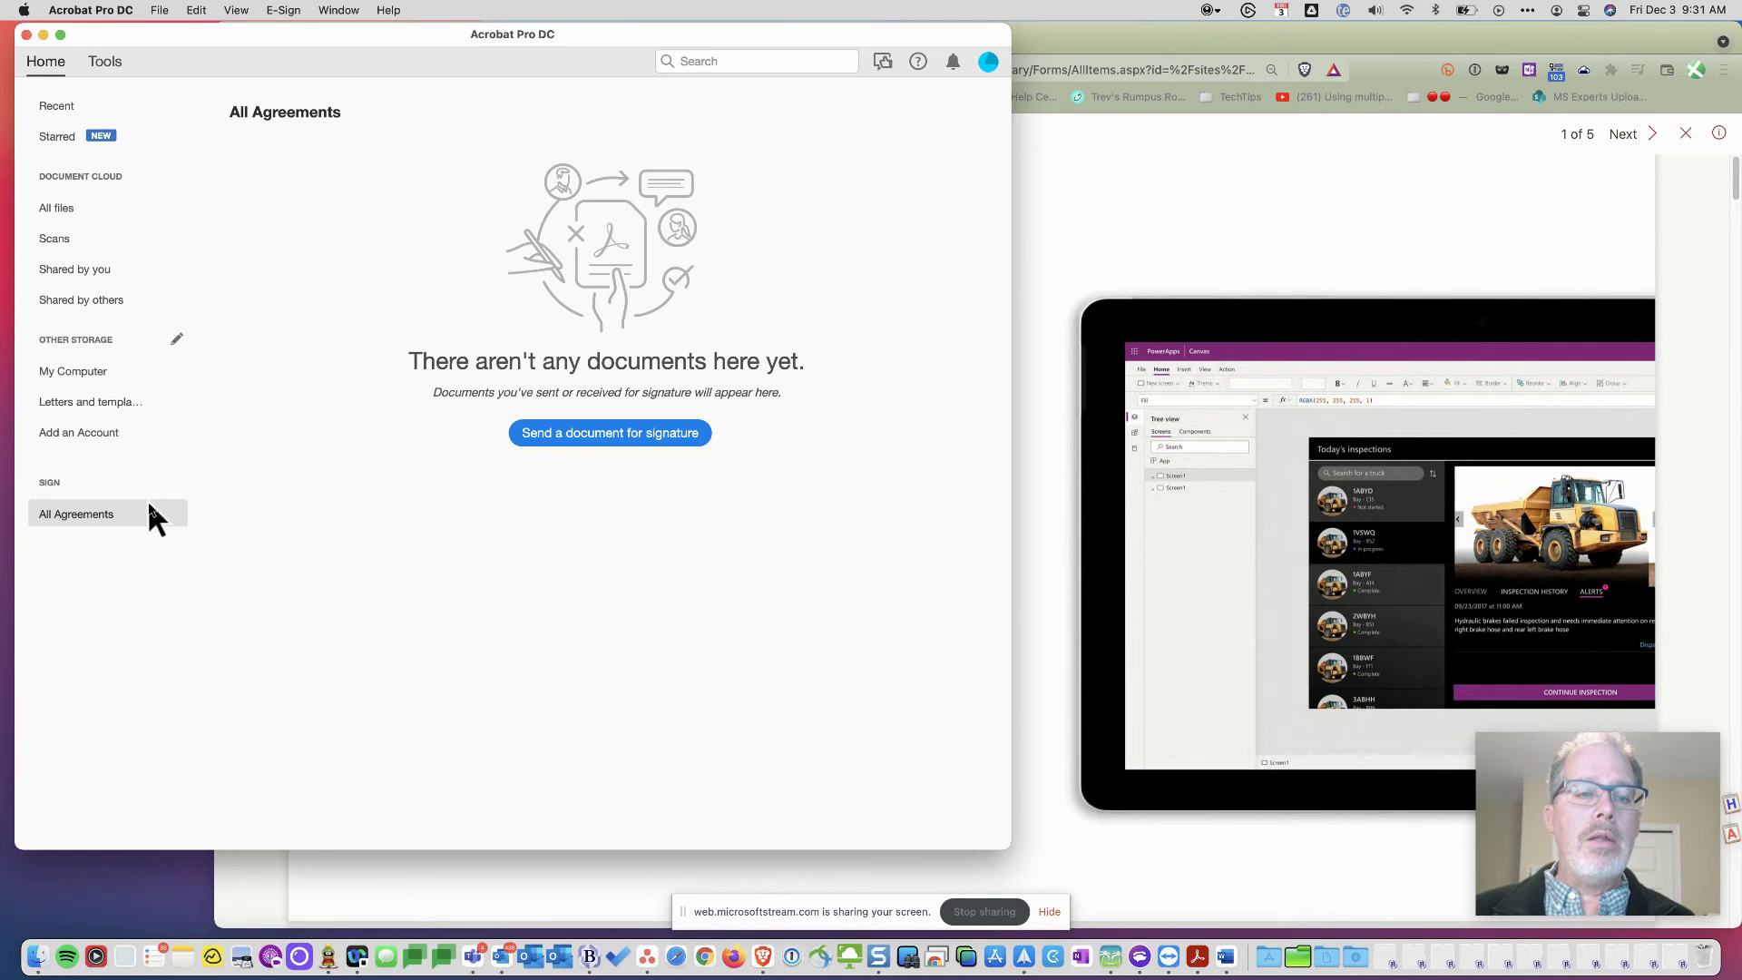
- Start creating a PDF from Farewell template.docx in the SharePoint Letters and templates storage
{"action": "left_click", "coordinate": [102, 406]}
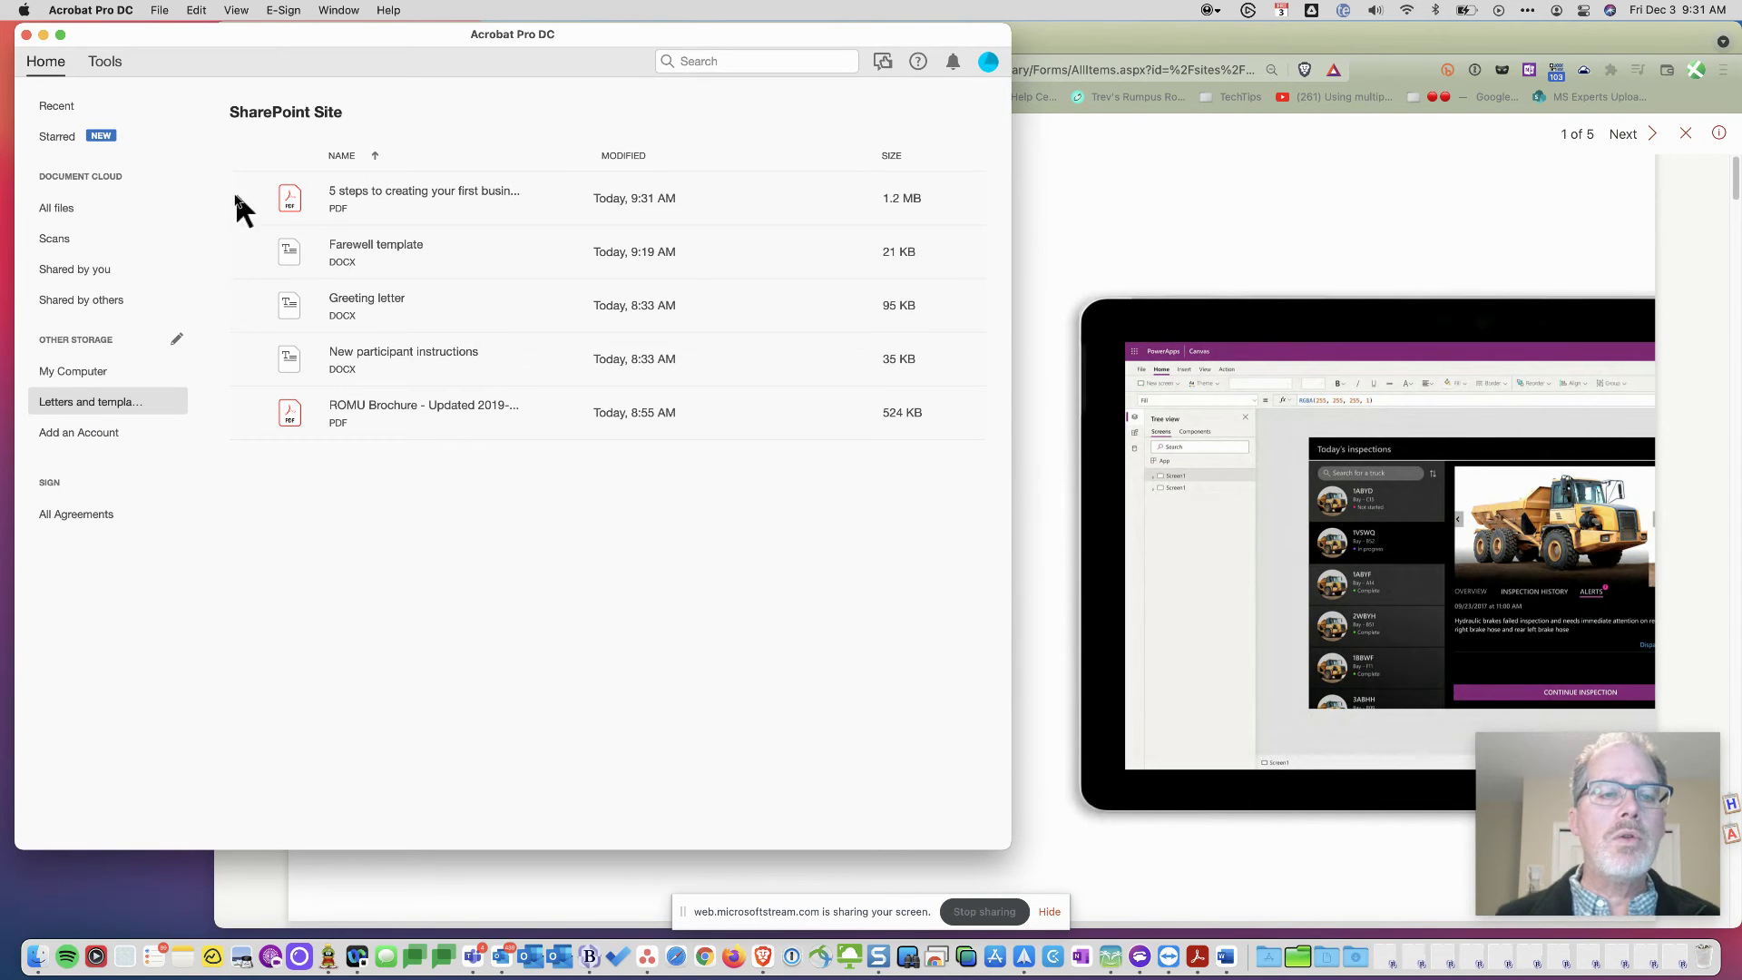
{"action": "left_click", "coordinate": [322, 250]}
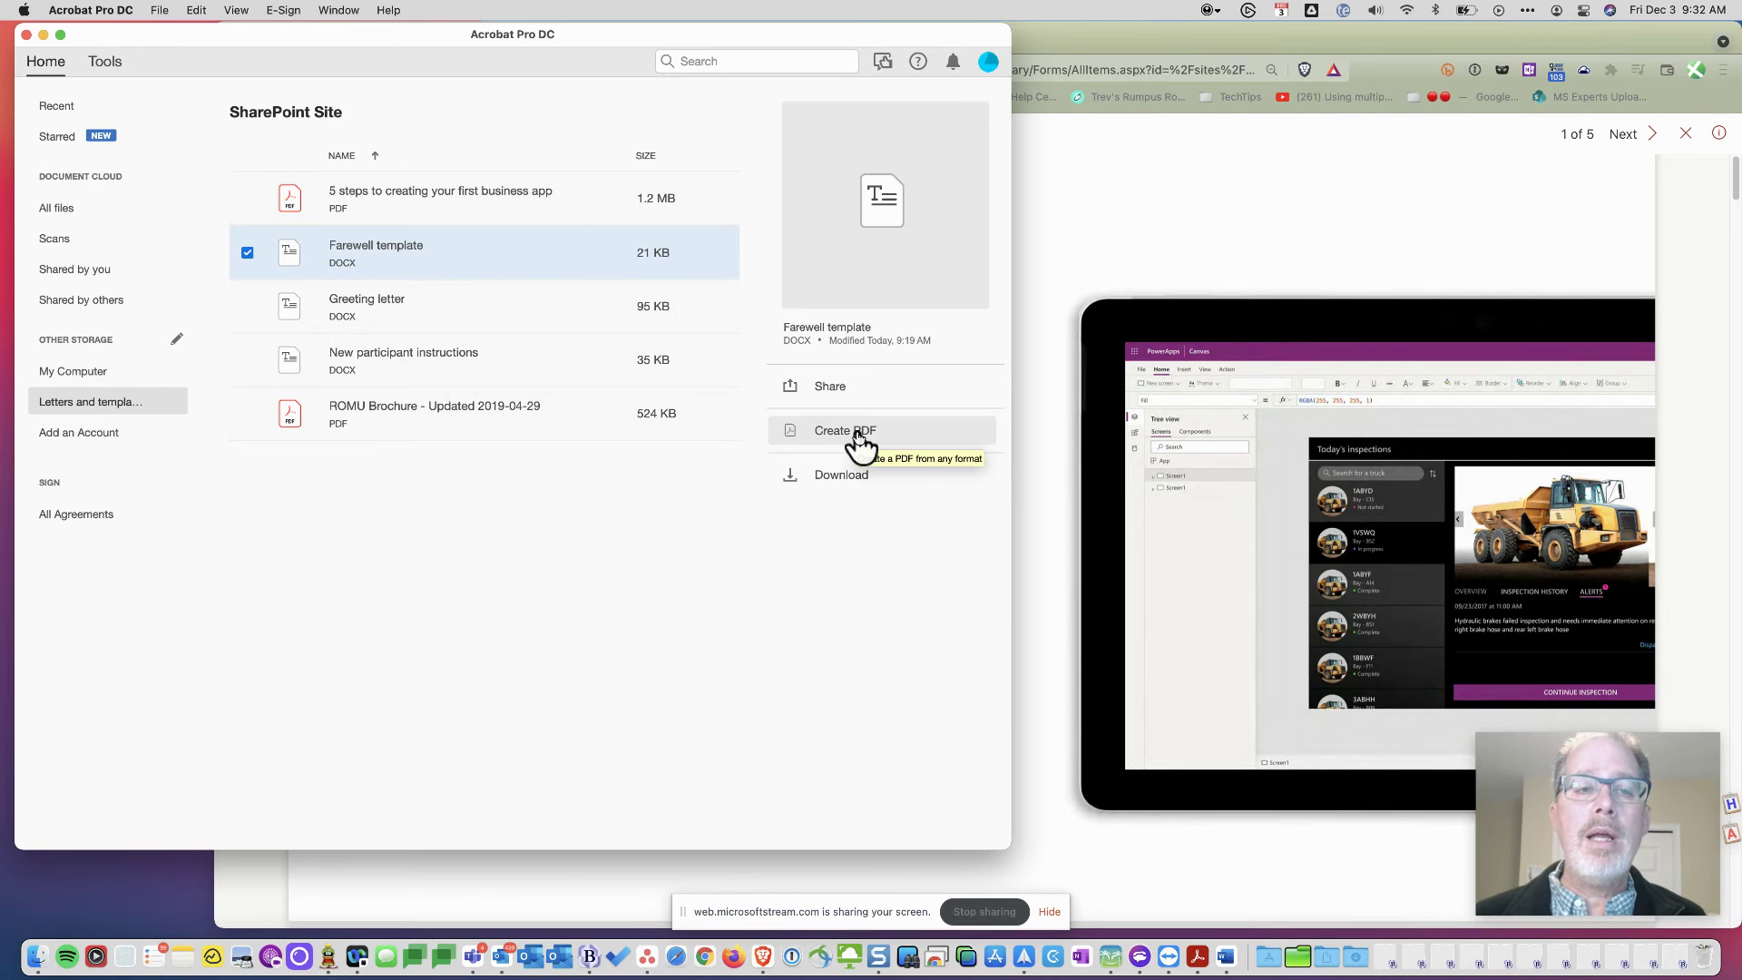
{"action": "left_click", "coordinate": [858, 444]}
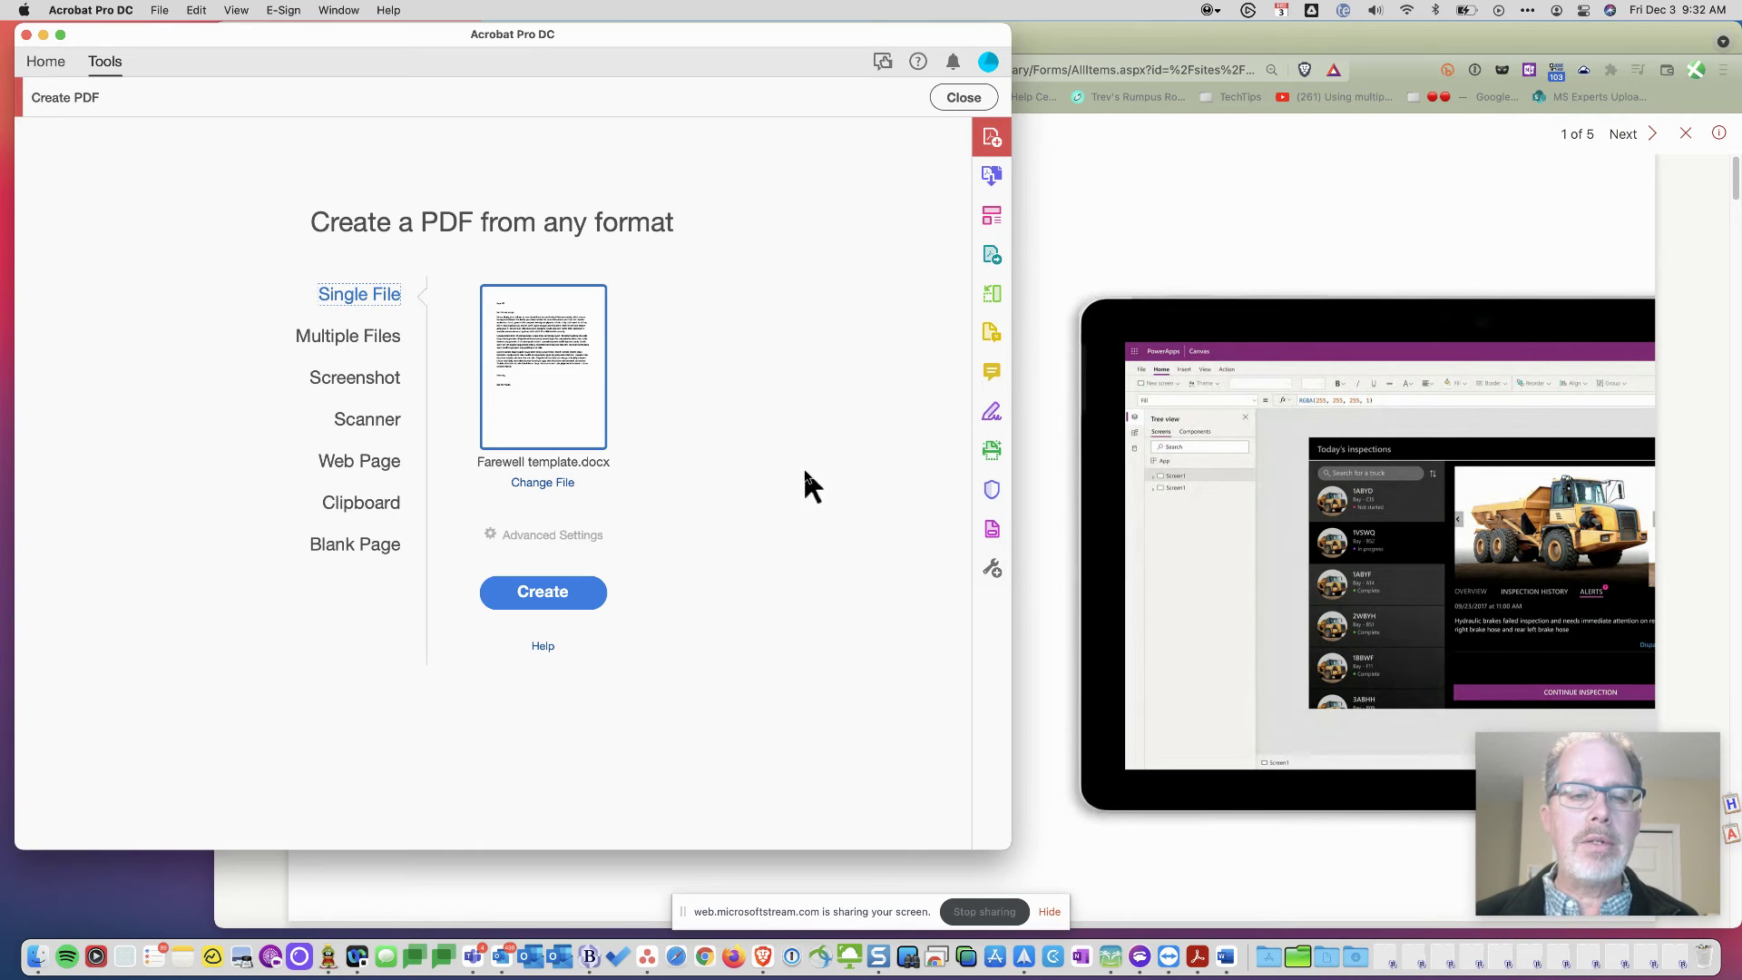
{"action": "left_click", "coordinate": [537, 593]}
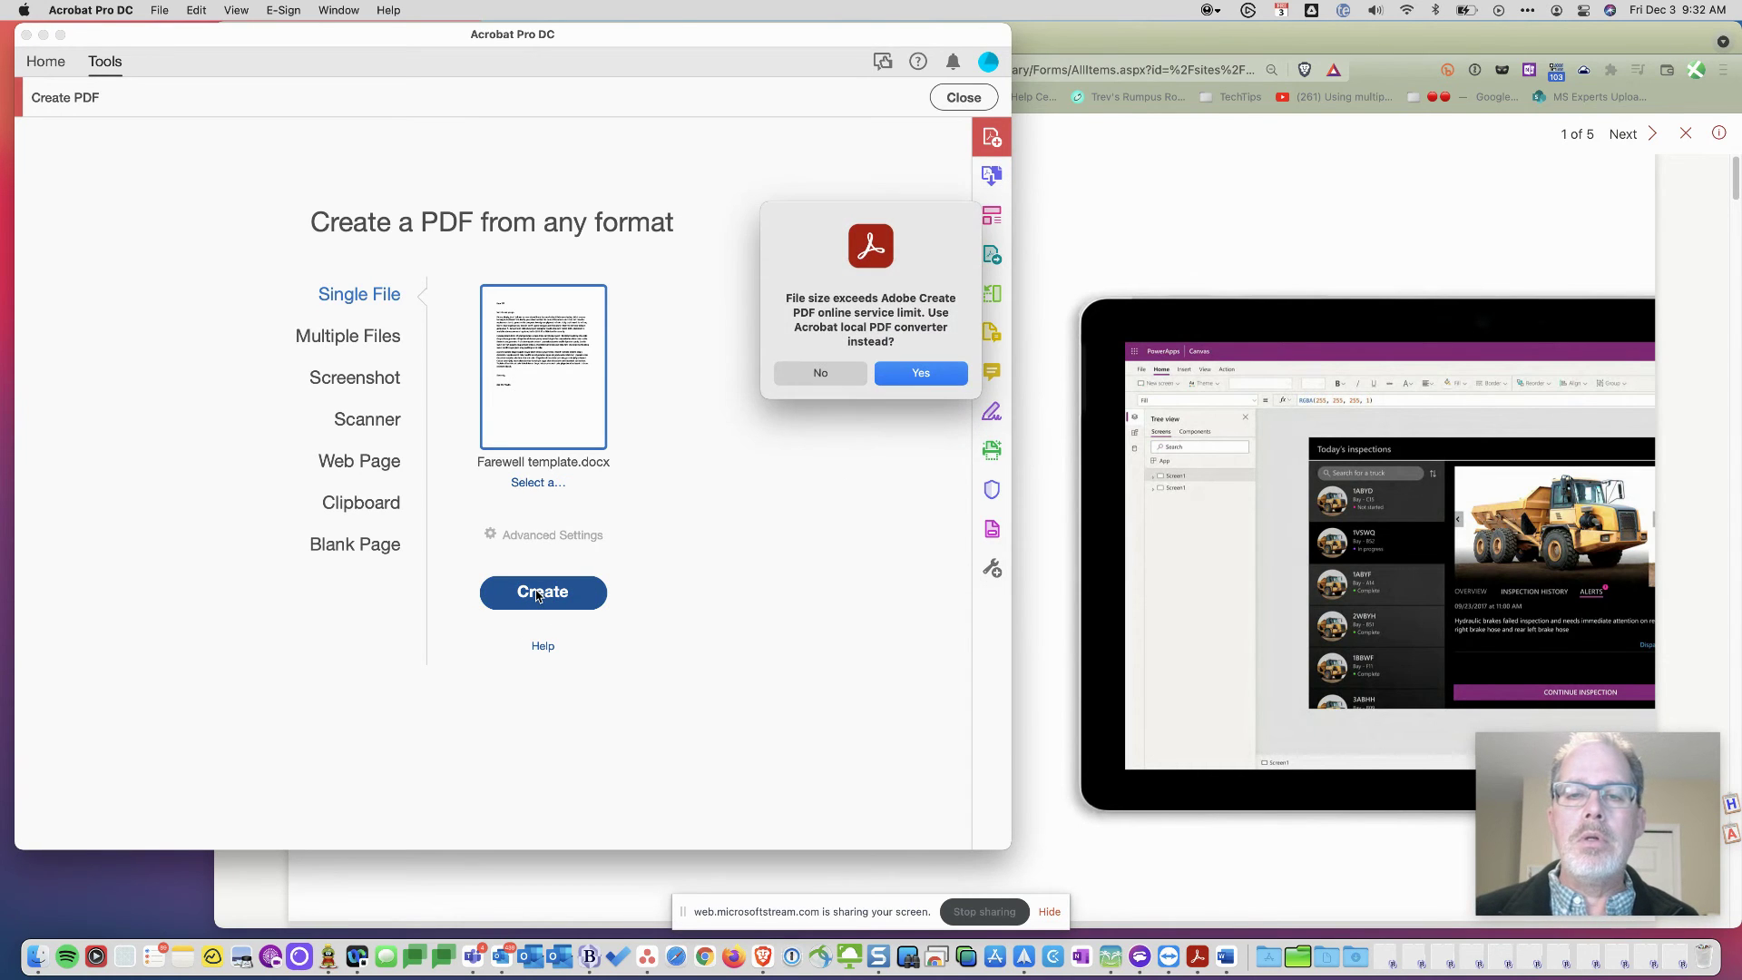
- Convert Farewell template.docx to PDF locally and open the converted document
{"action": "left_click", "coordinate": [927, 381]}
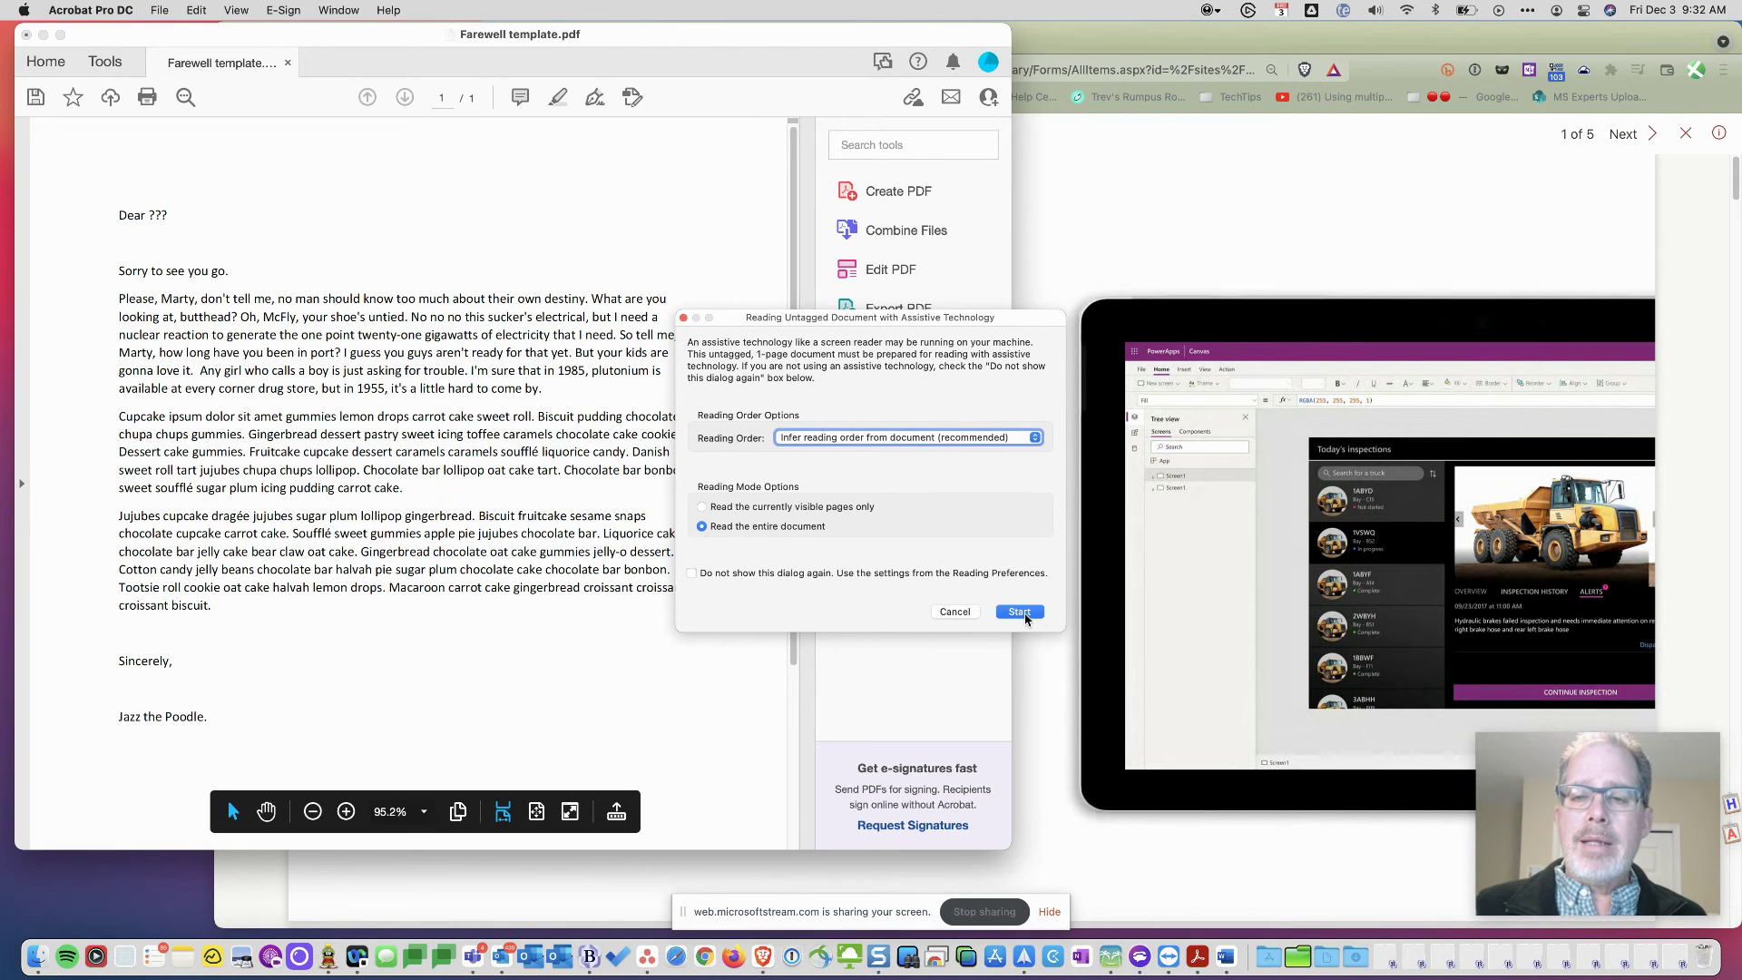
{"action": "left_click", "coordinate": [1024, 614]}
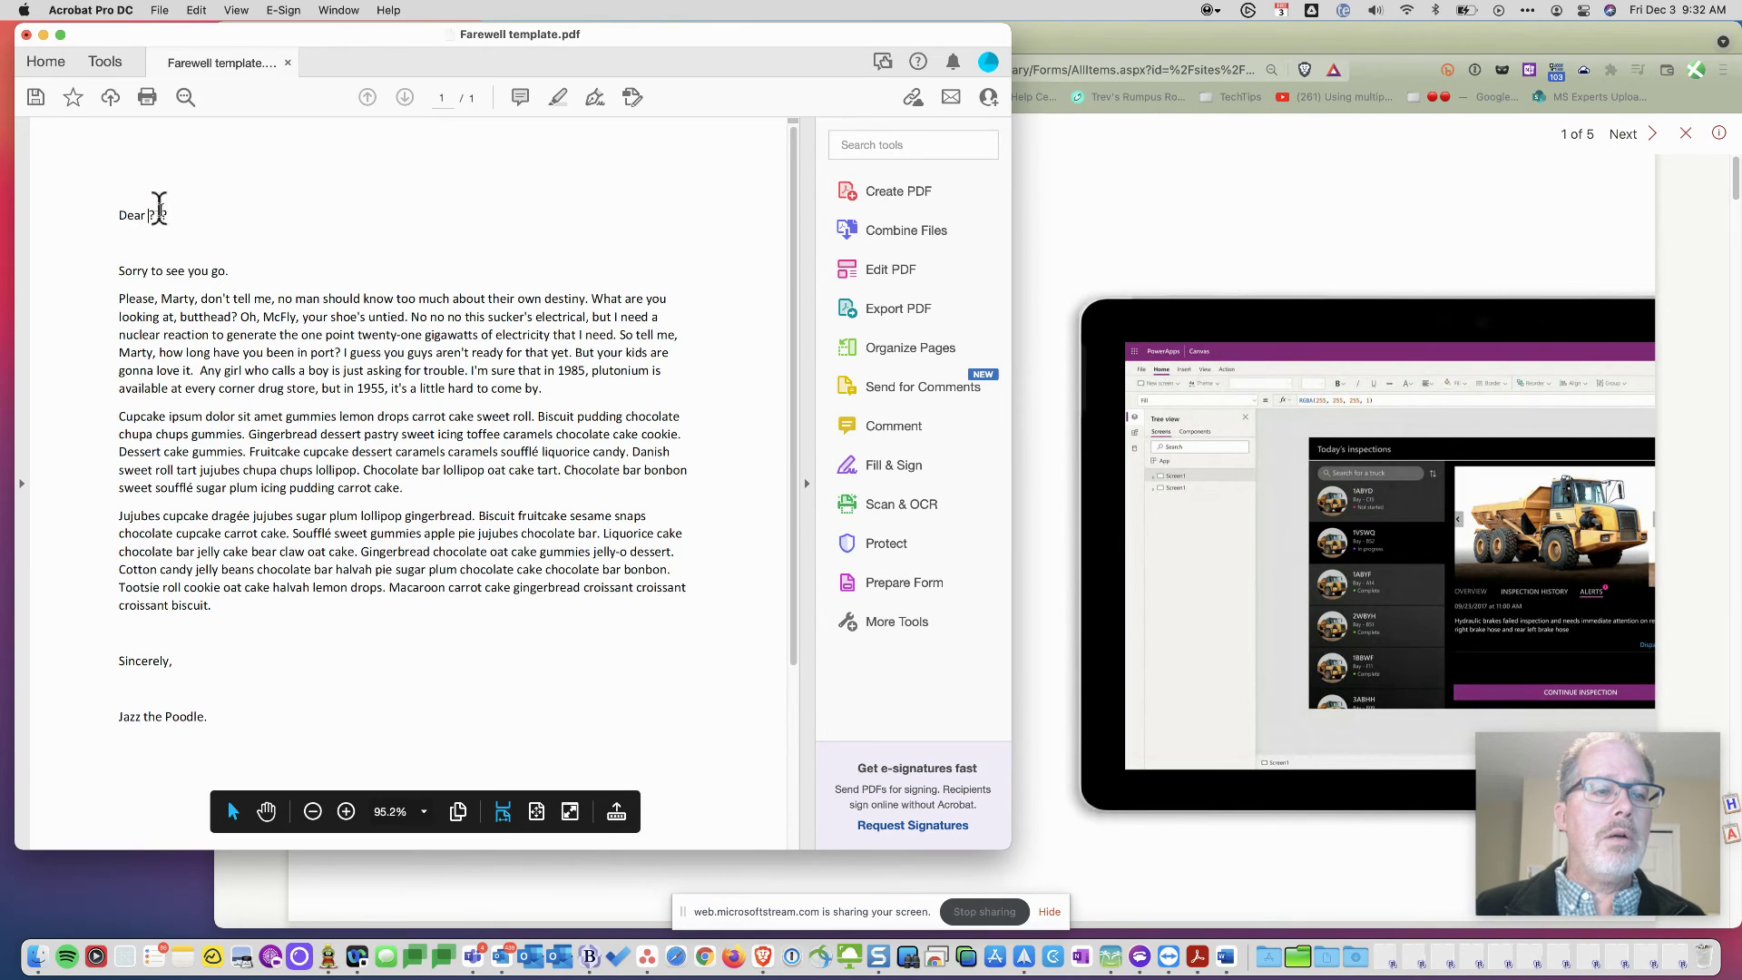
{"action": "double_click", "coordinate": [164, 214]}
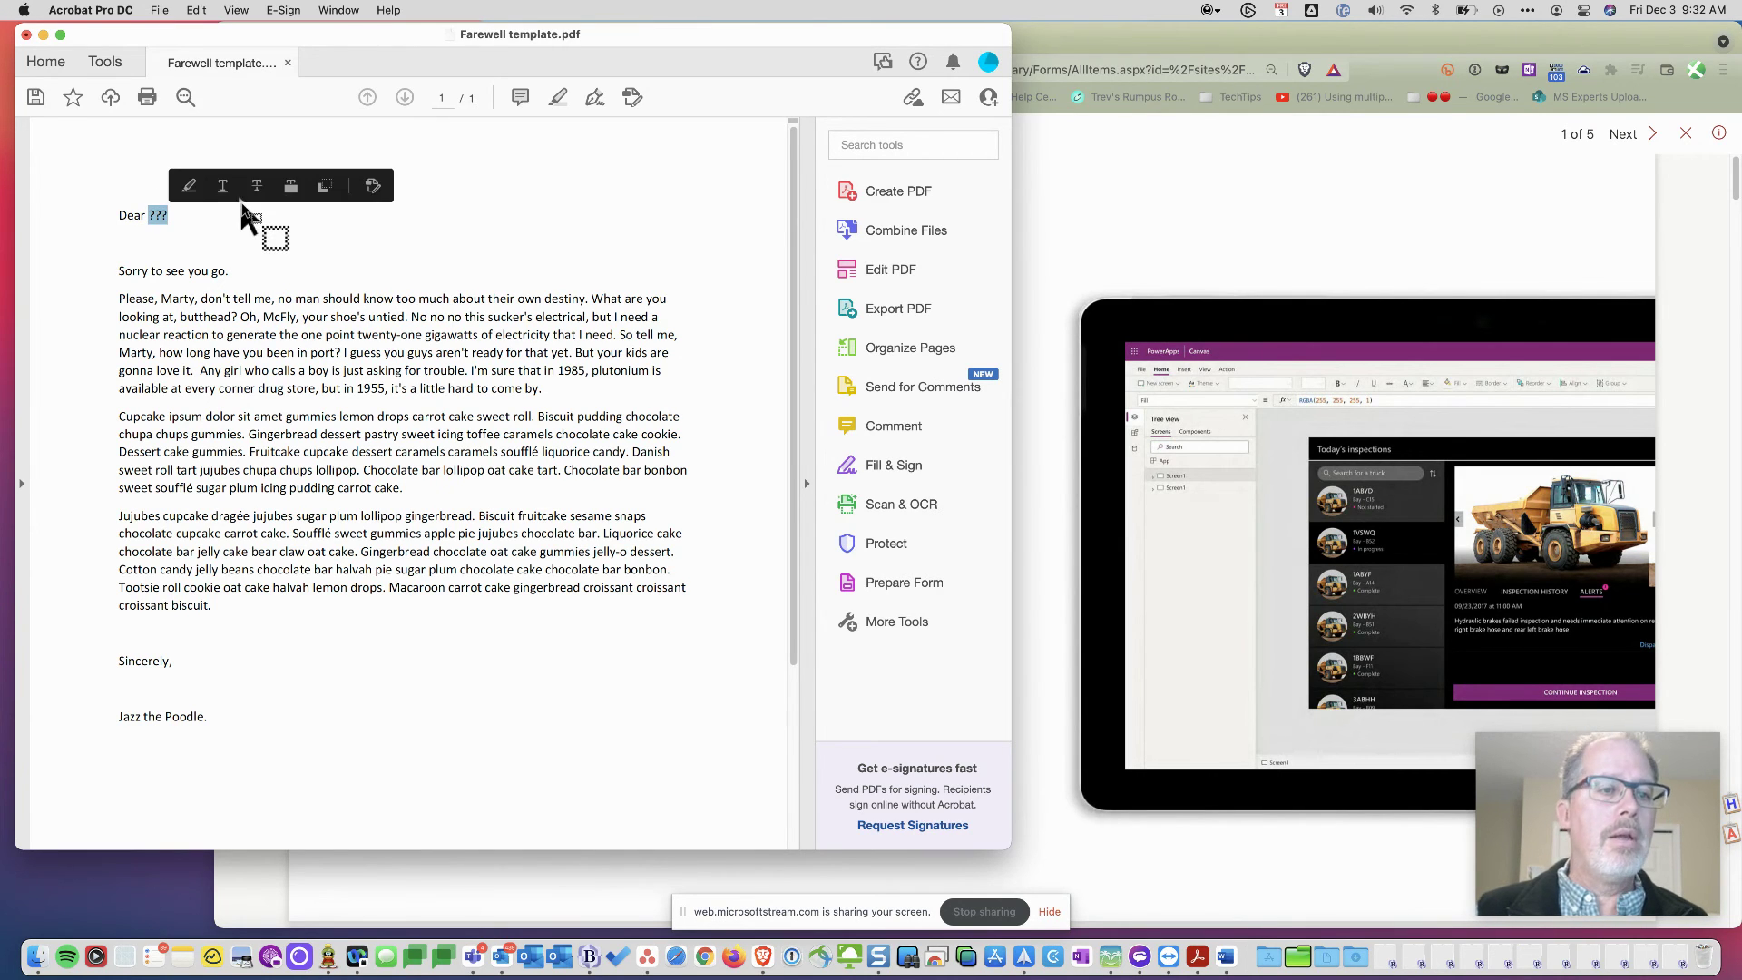
{"action": "left_click_drag", "start_coordinate": [242, 218], "coordinate": [227, 216]}
- Replace the '???' after Dear with 'Bob' and compare the greeting font with the body text
{"action": "left_click", "coordinate": [894, 267]}
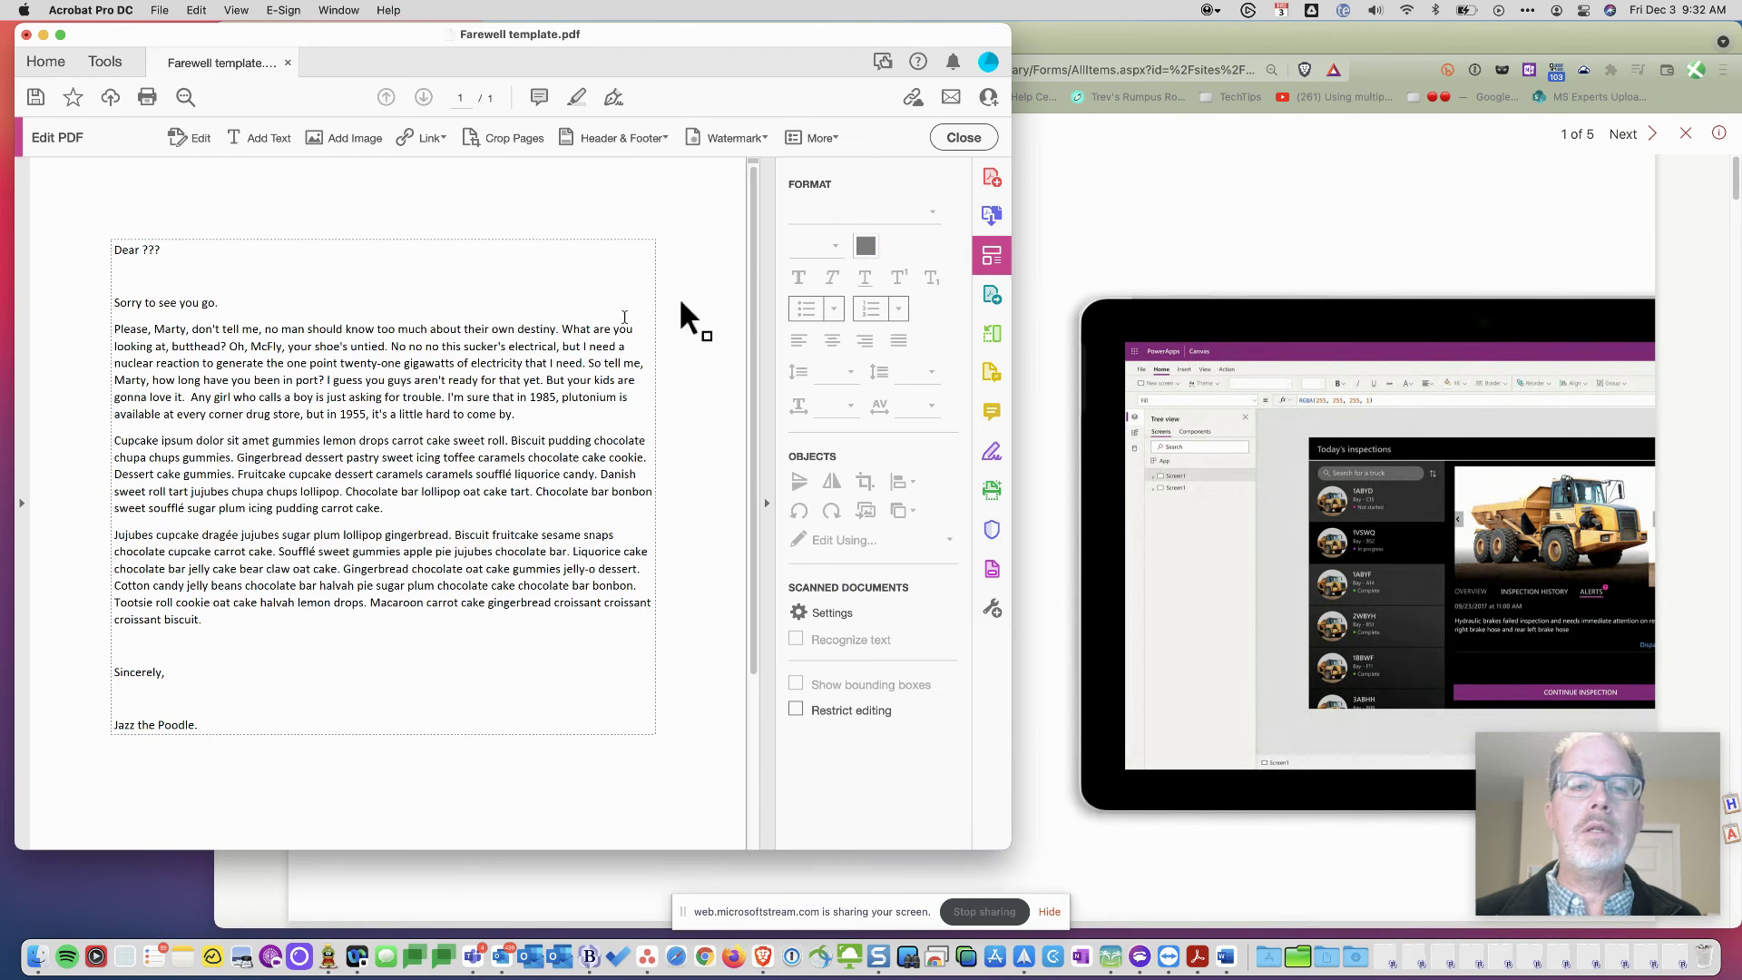
{"action": "double_click", "coordinate": [163, 250]}
{"action": "type", "text": "Bob"}
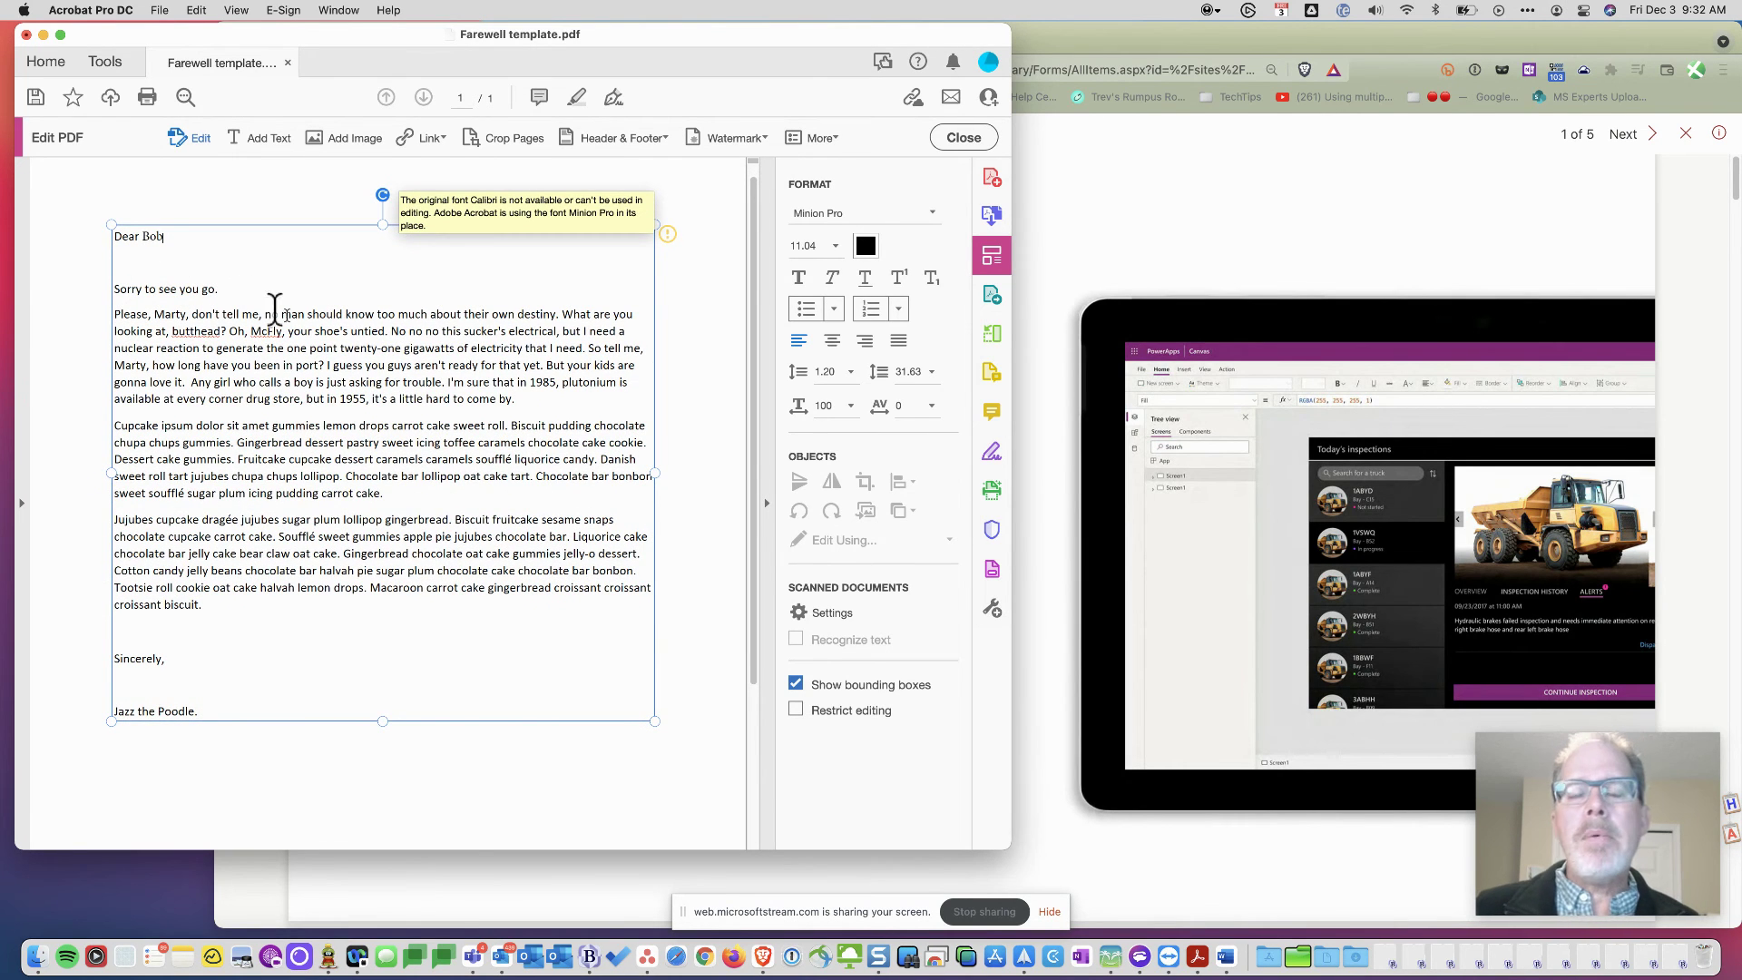
{"action": "double_click", "coordinate": [151, 250]}
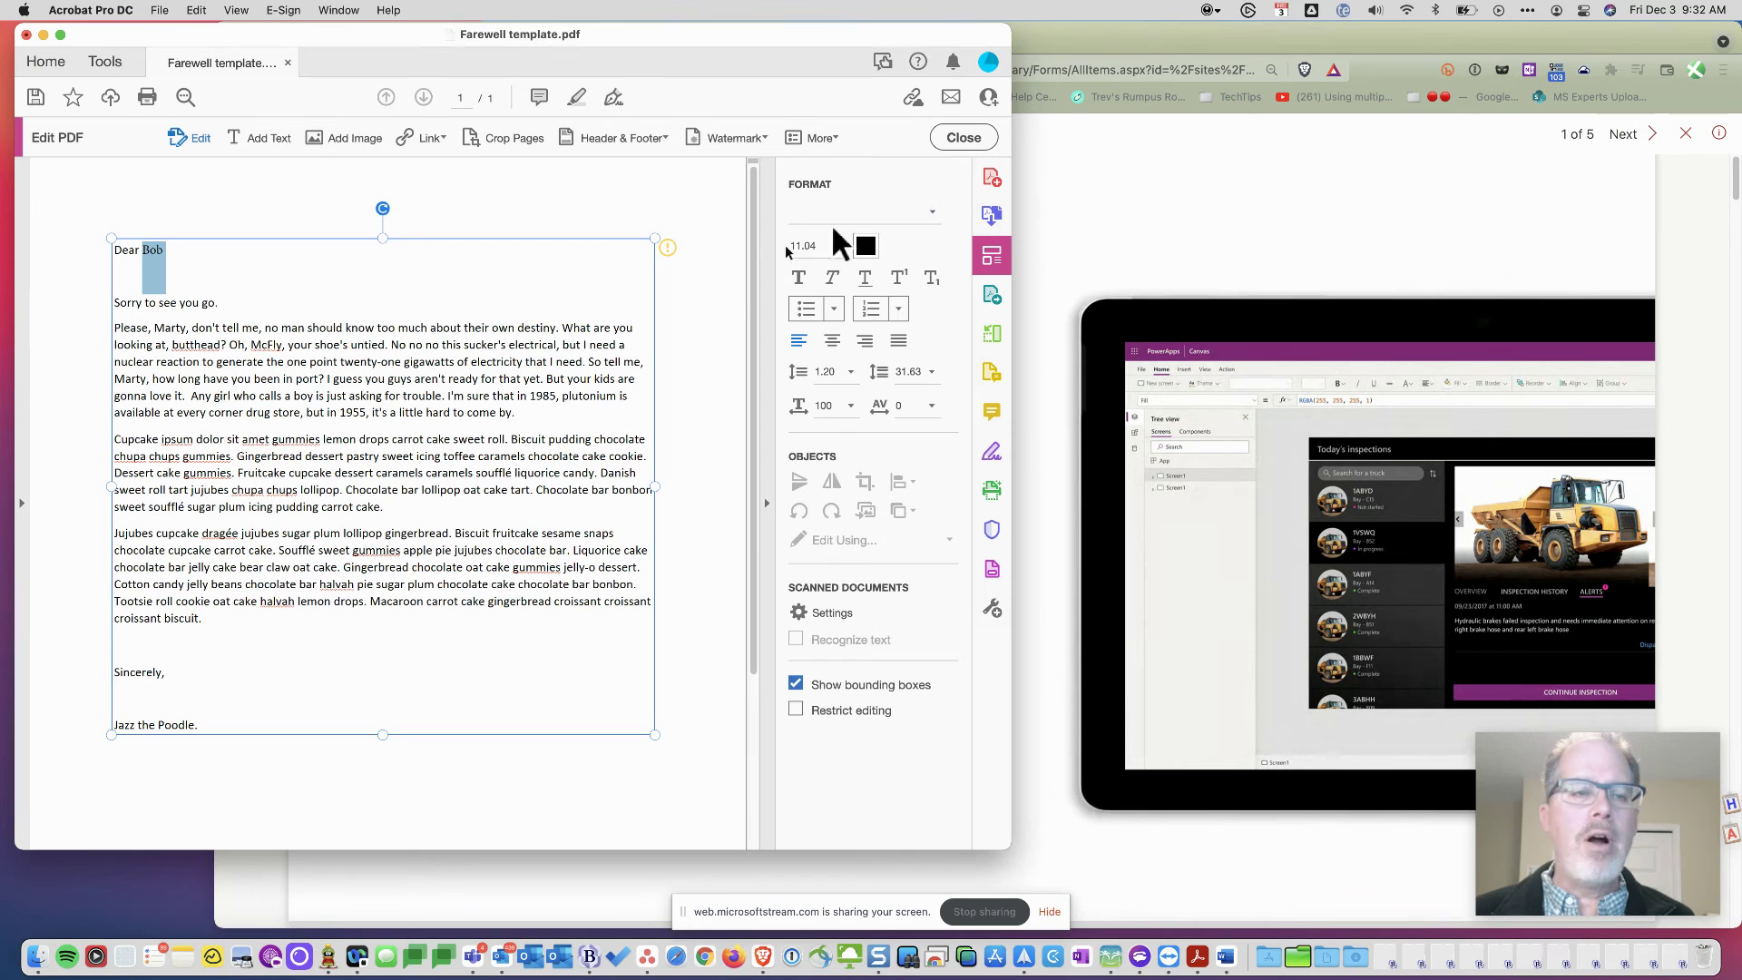
{"action": "left_click", "coordinate": [406, 367]}
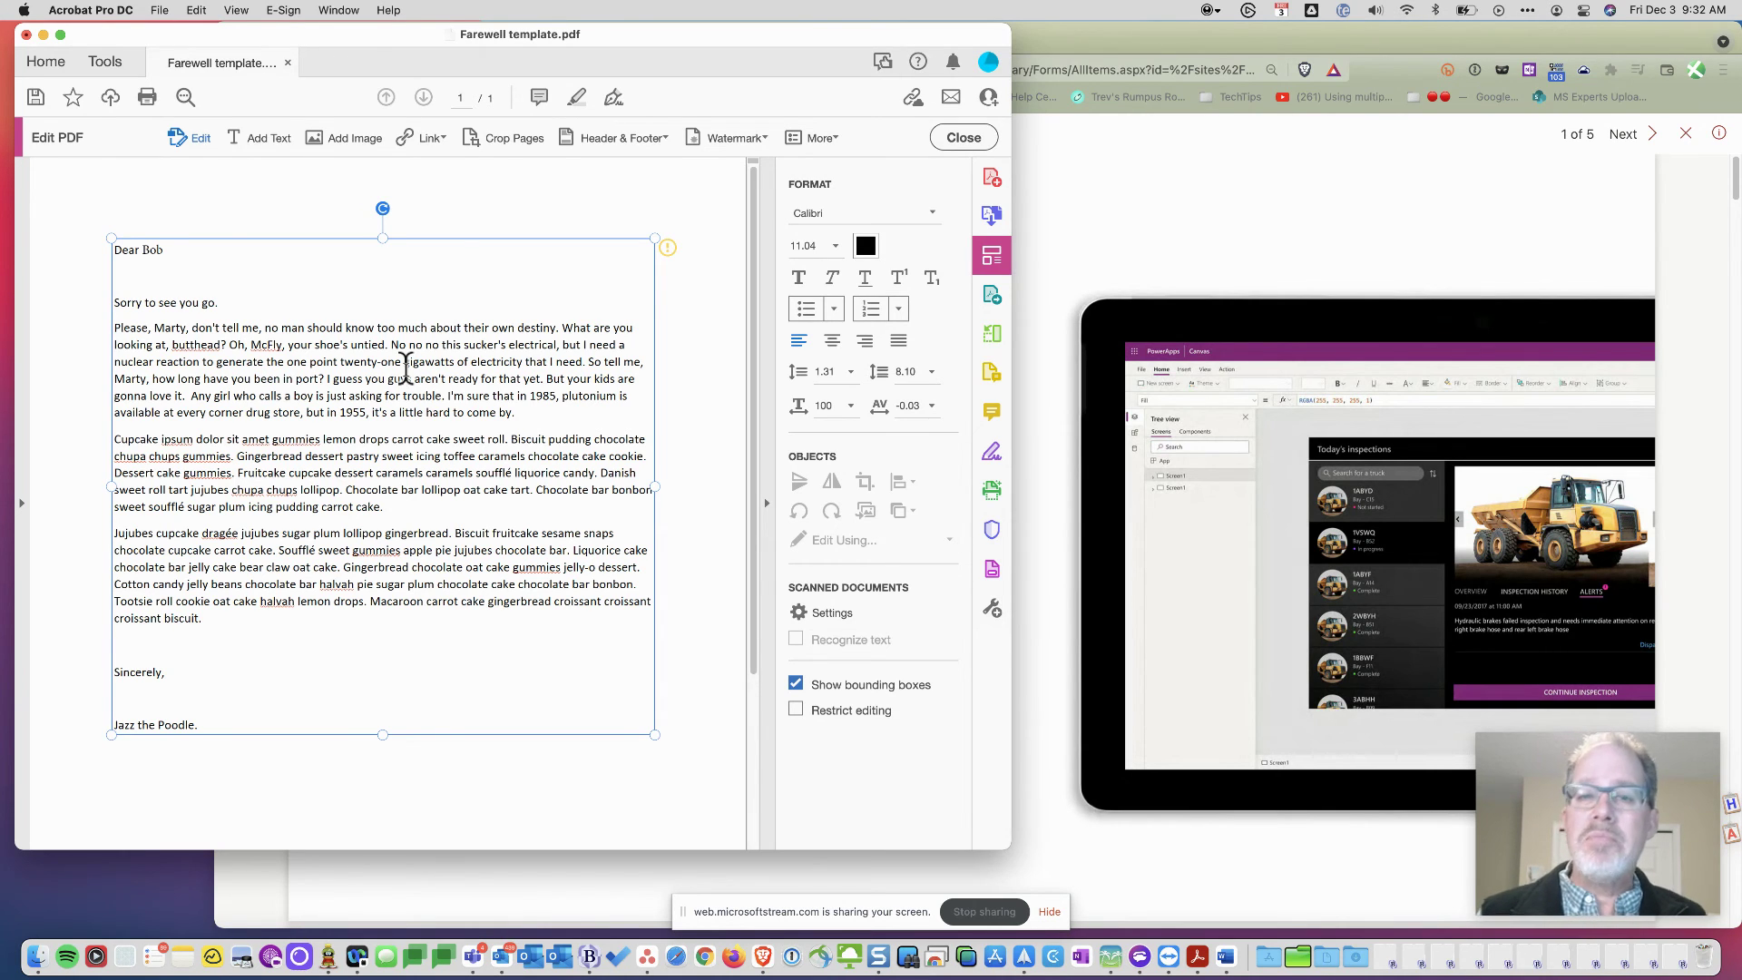
{"action": "left_click", "coordinate": [276, 282]}
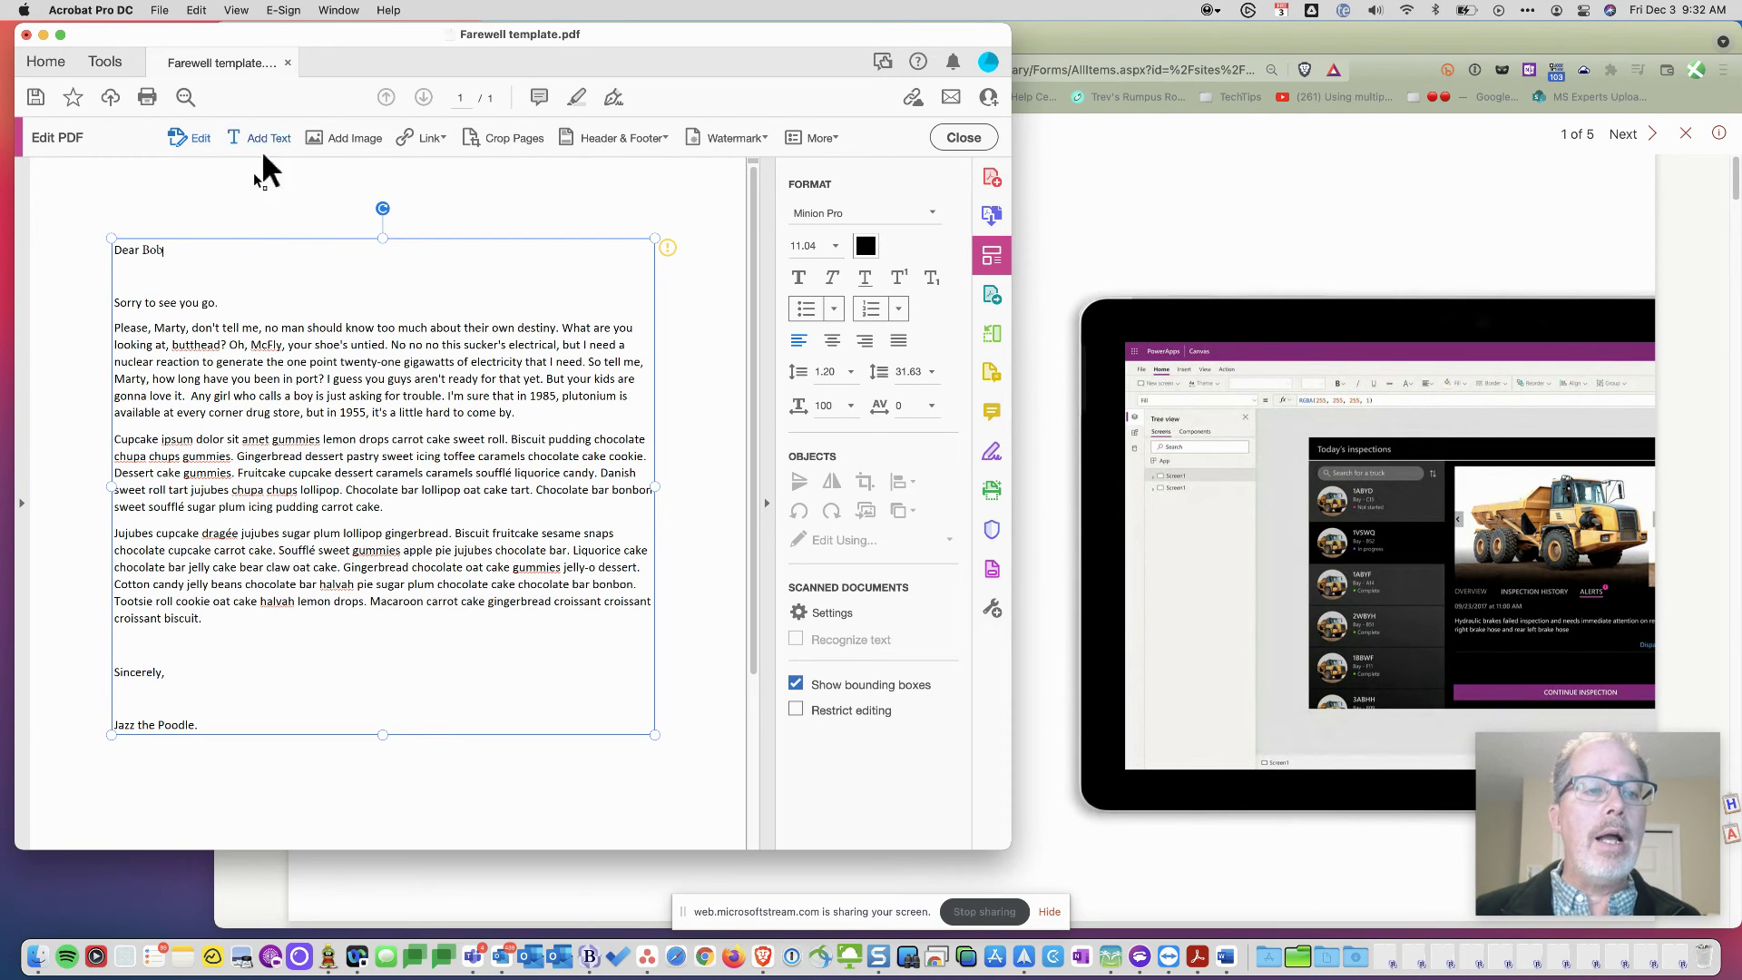
- Save the edited letter as Farewell Bob.pdf in the Letters and templates library
{"action": "left_click", "coordinate": [288, 63]}
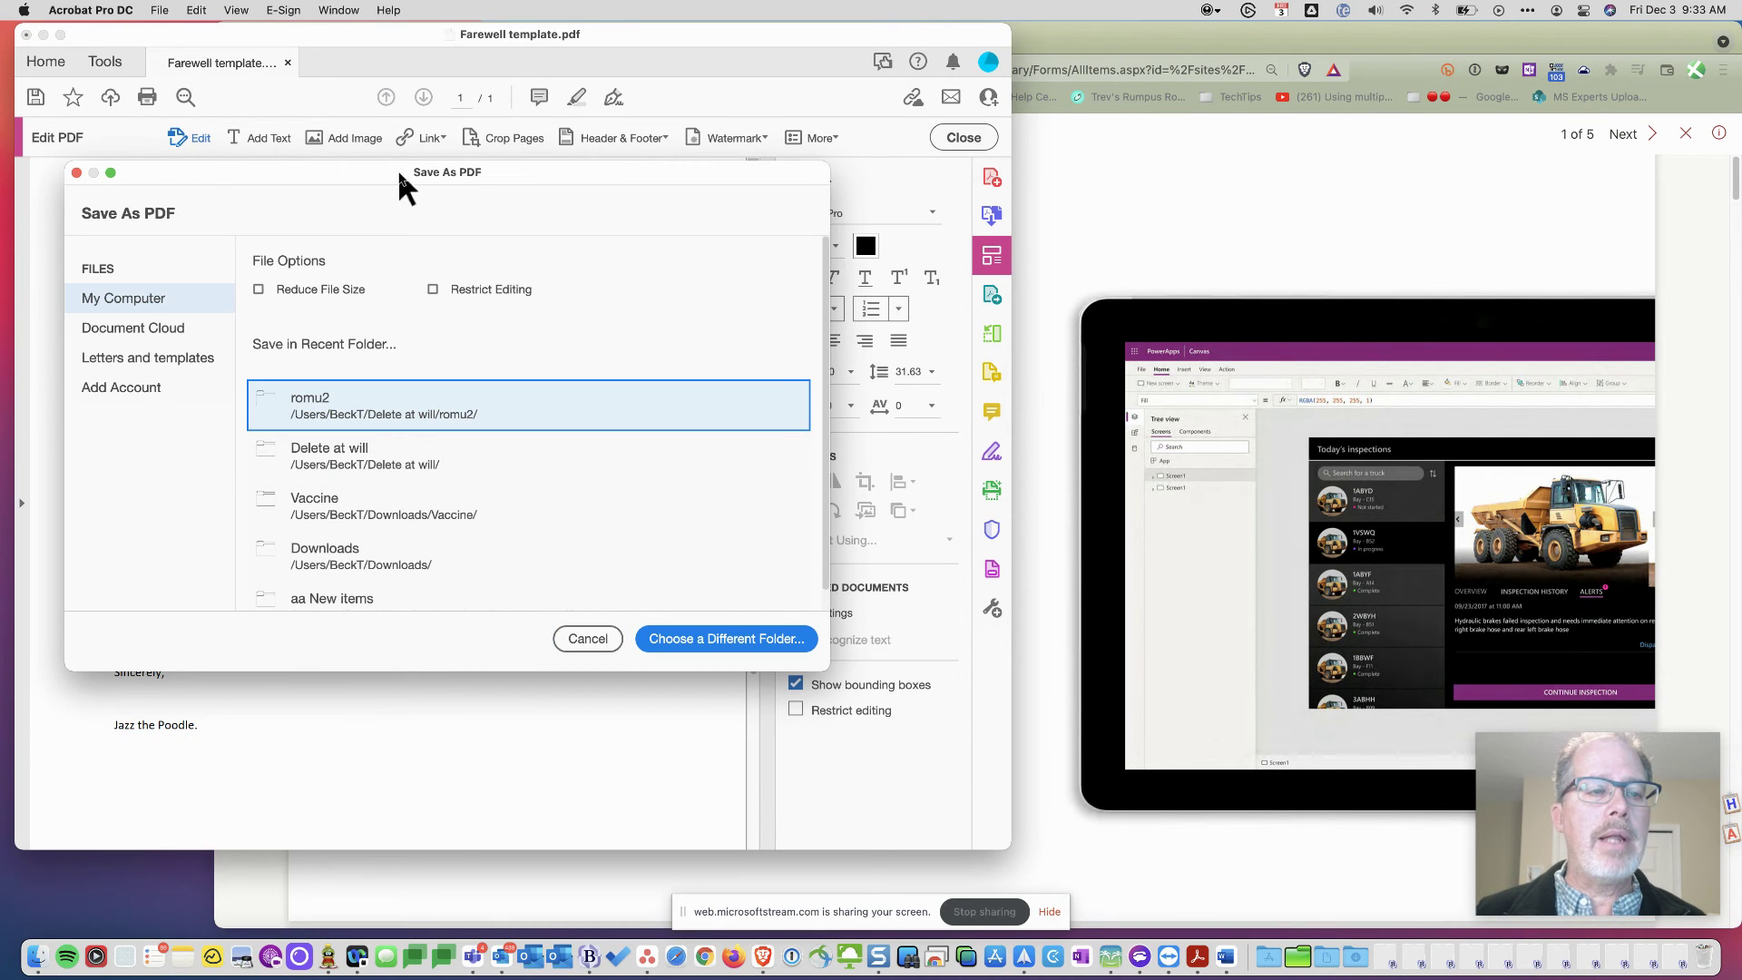
{"action": "left_click", "coordinate": [133, 357]}
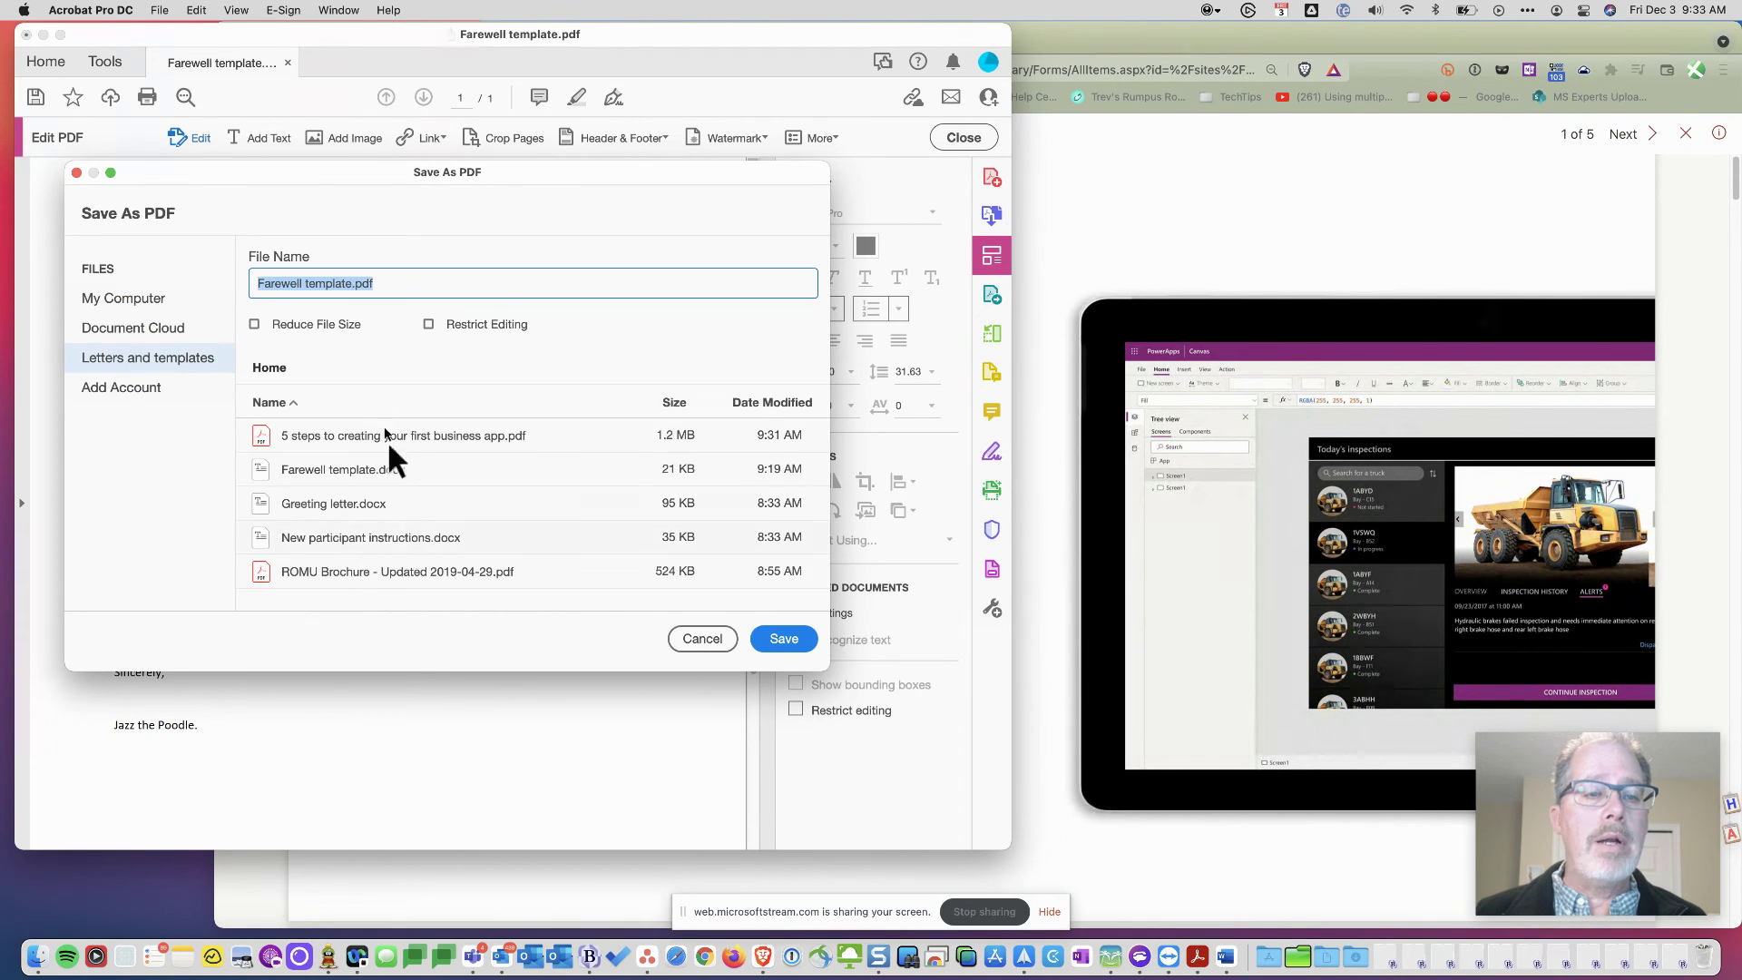
{"action": "double_click", "coordinate": [332, 282]}
{"action": "type", "text": "Bob"}
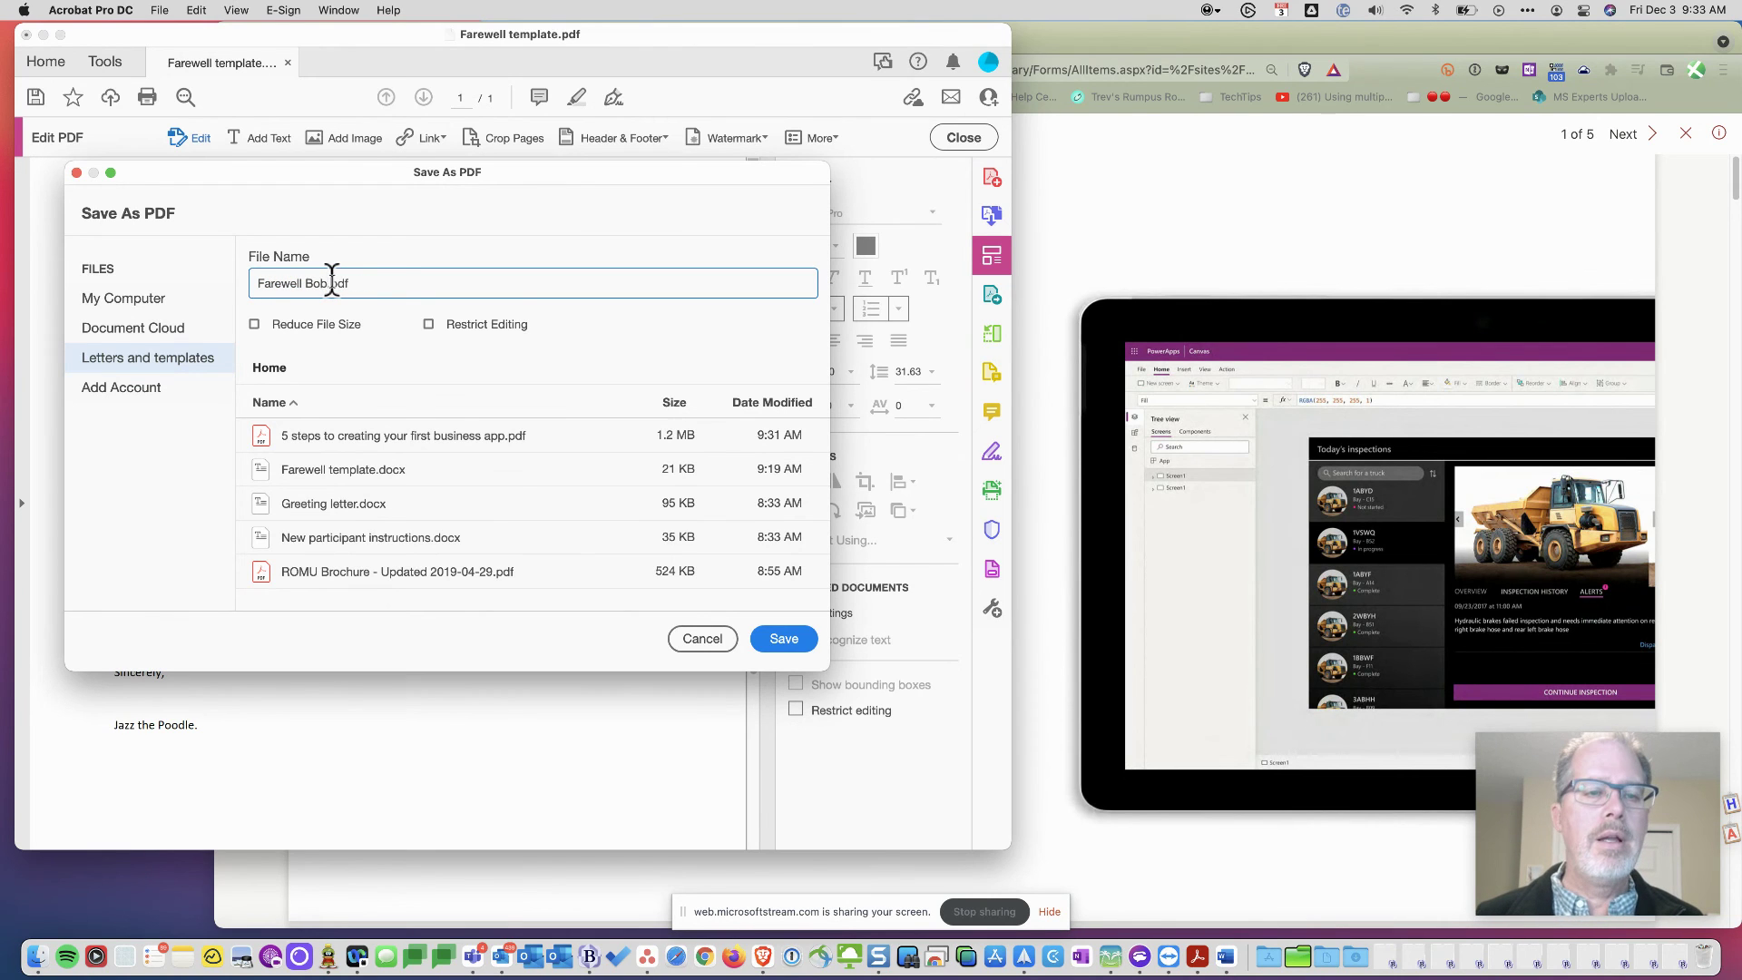
{"action": "left_click", "coordinate": [780, 640]}
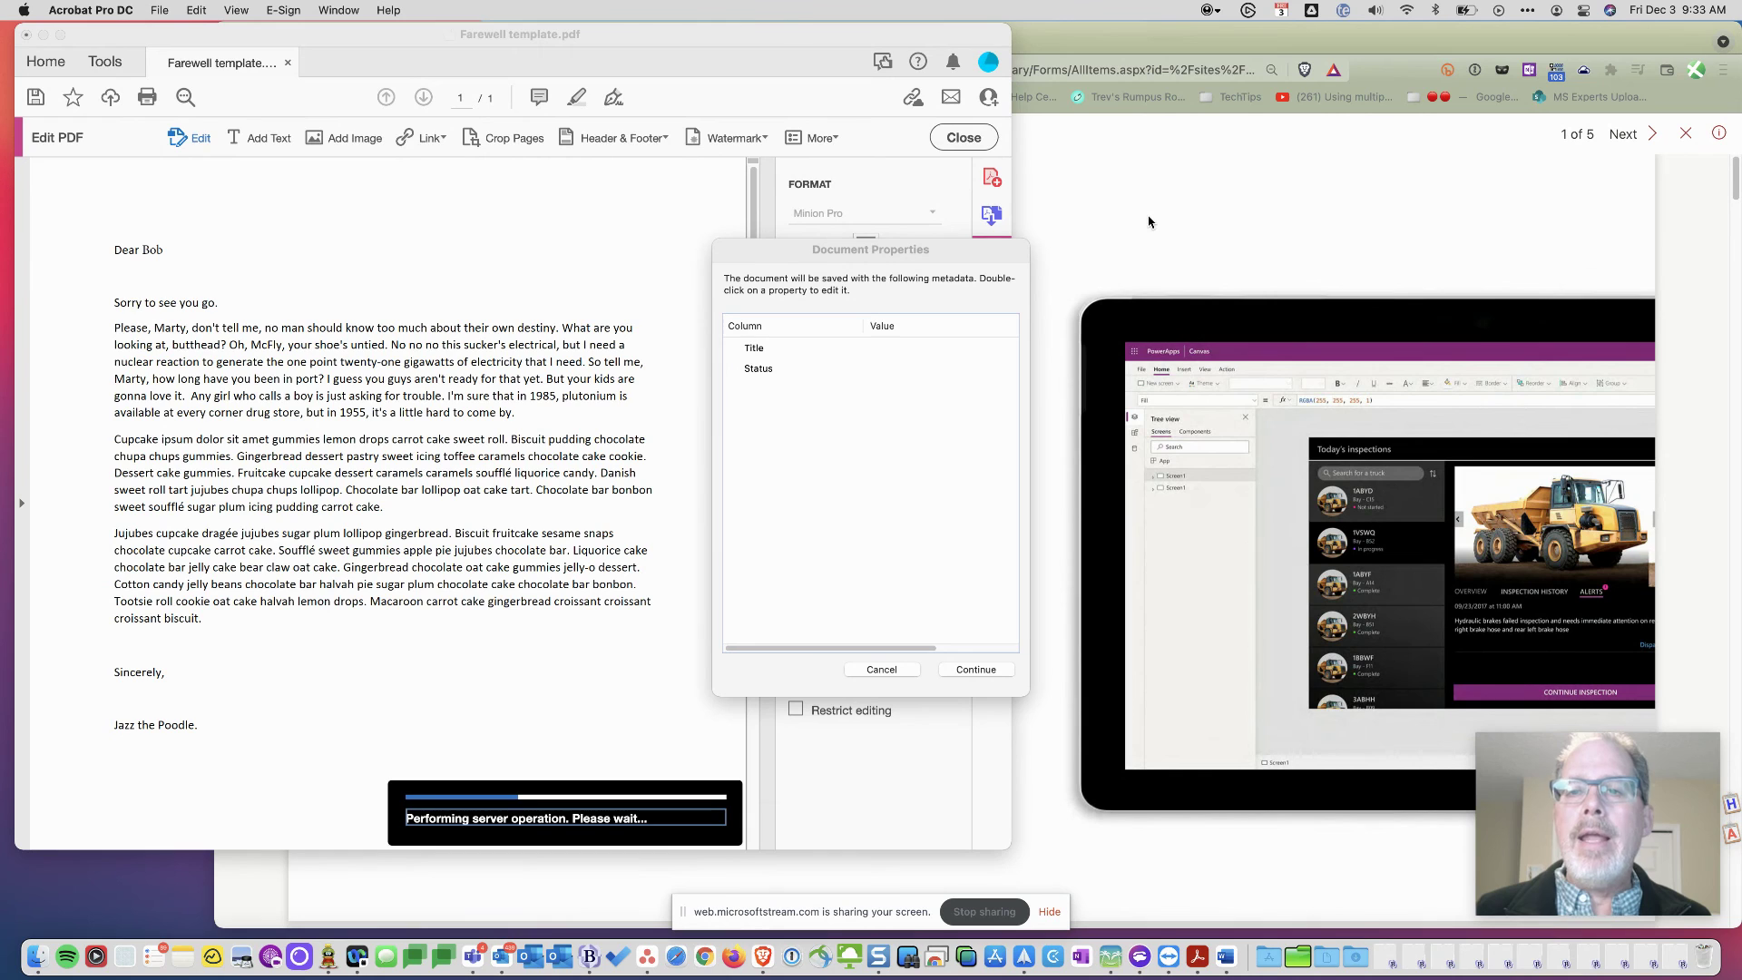
- Set the document Status to Waiting for approval, finish the upload, and close Farewell Bob.pdf
{"action": "left_click", "coordinate": [829, 375]}
{"action": "left_click", "coordinate": [835, 372]}
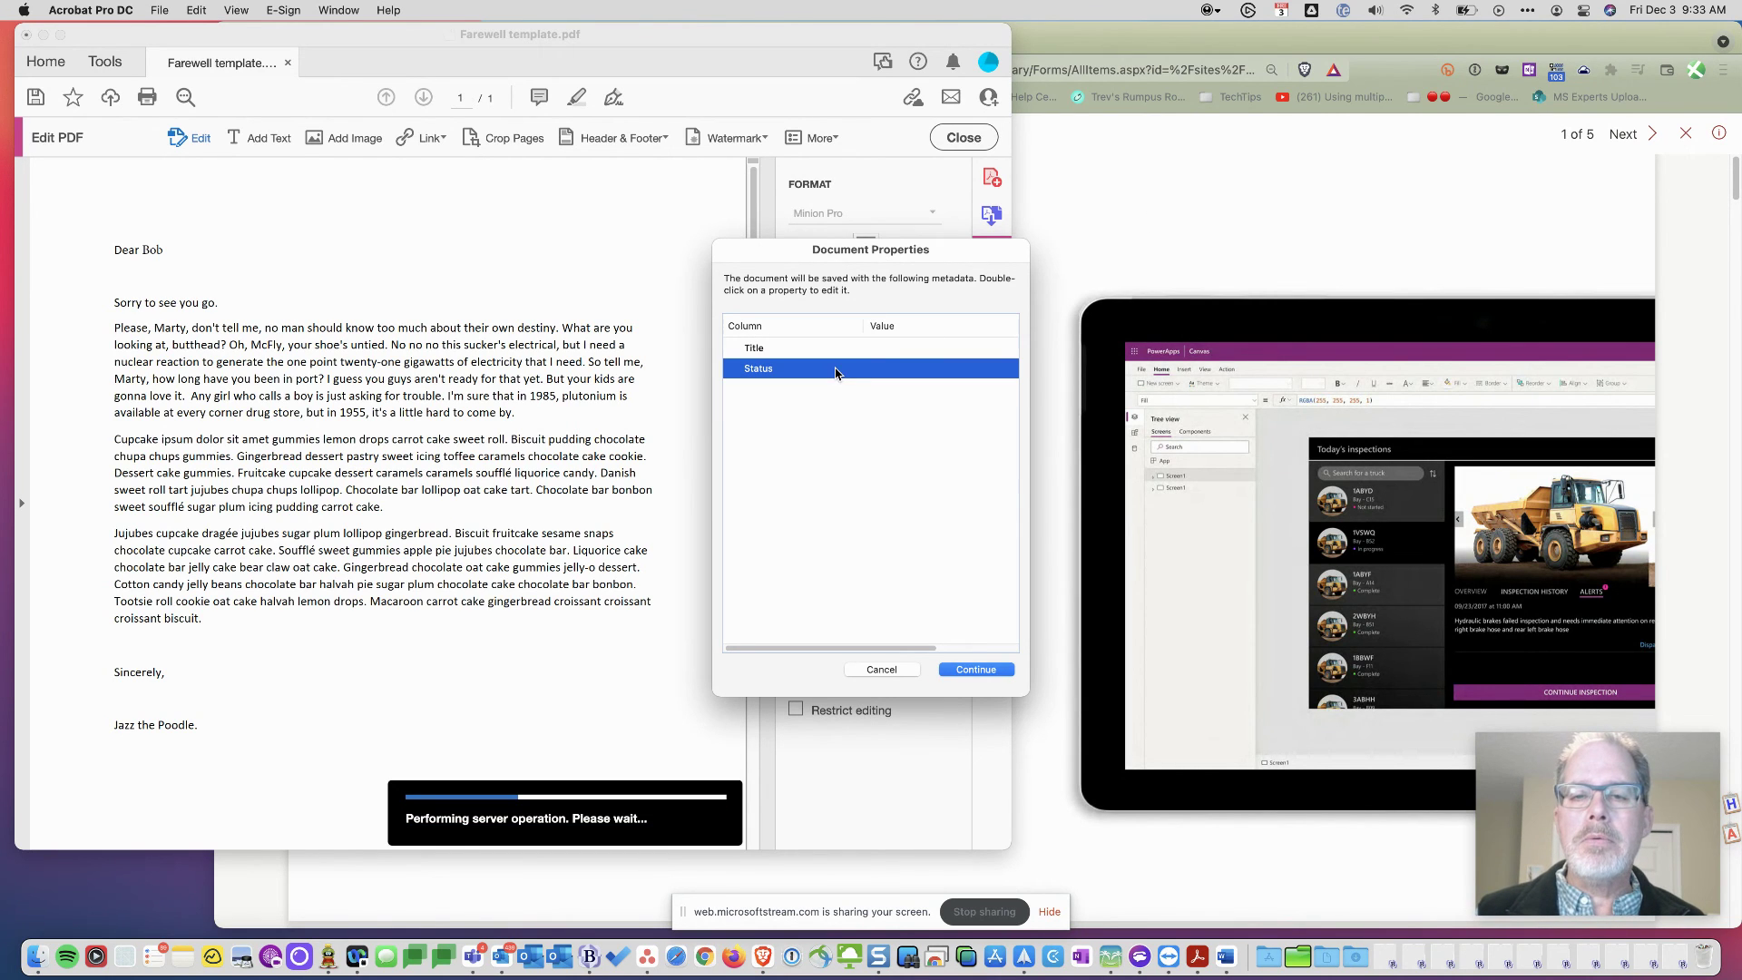
{"action": "double_click", "coordinate": [836, 371]}
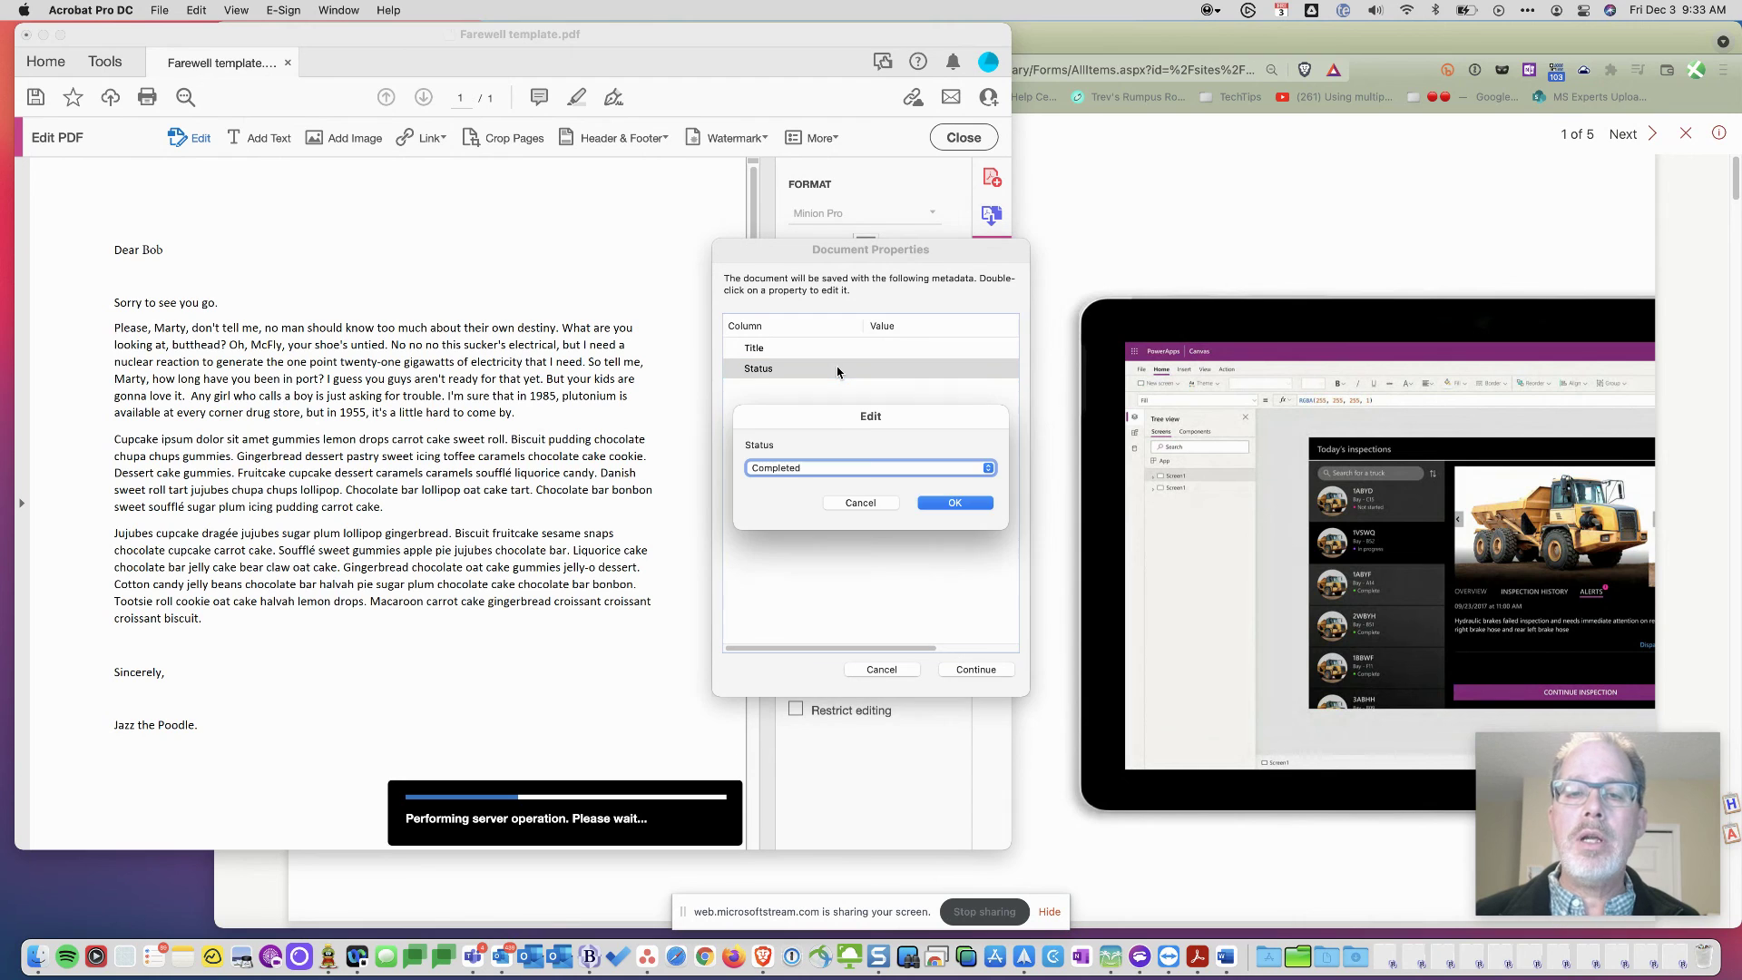
{"action": "left_click", "coordinate": [965, 469]}
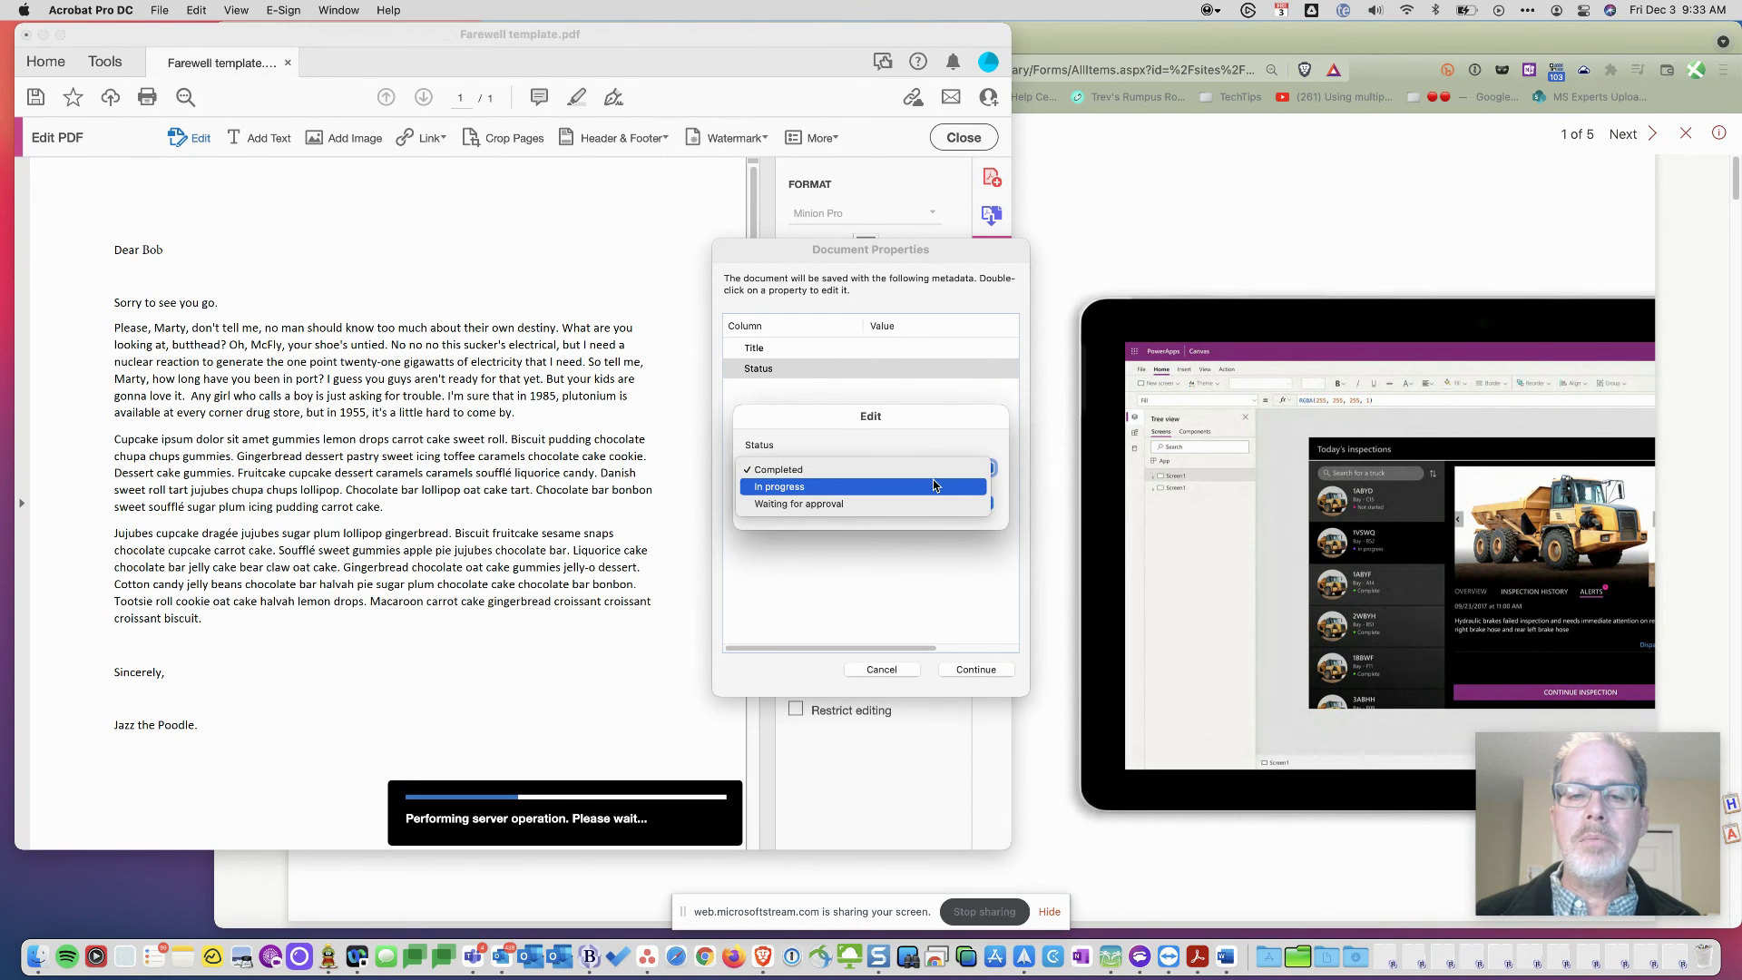
{"action": "left_click", "coordinate": [917, 505]}
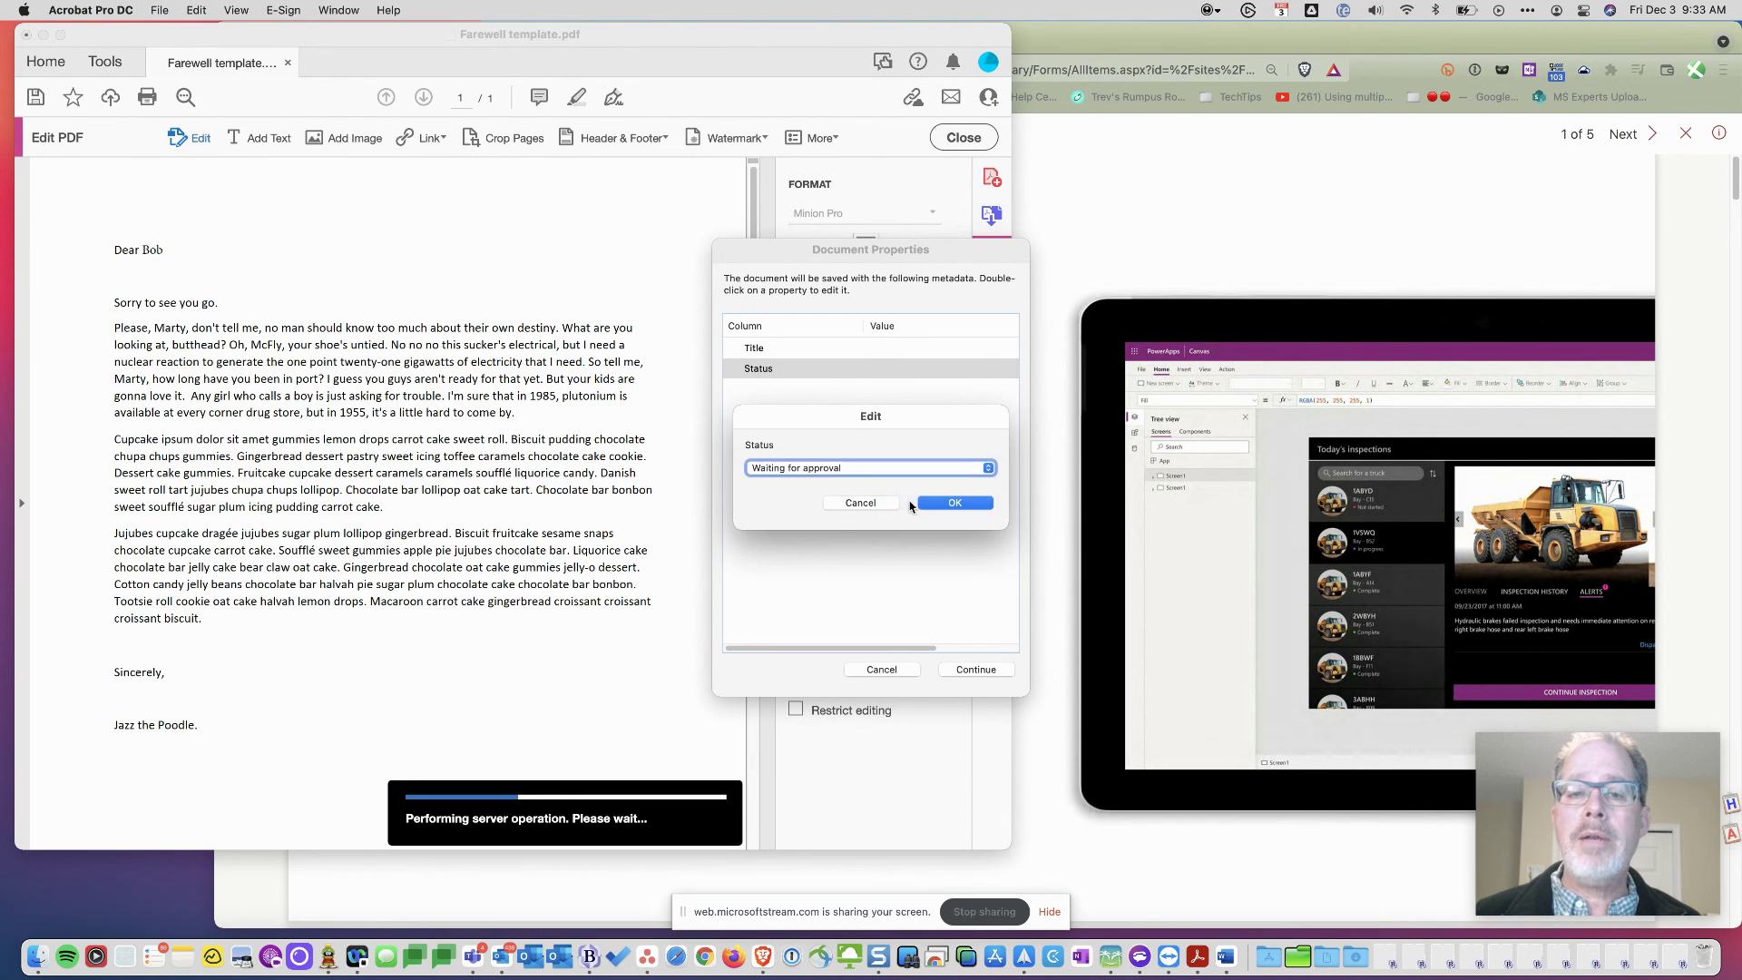
{"action": "left_click", "coordinate": [960, 504]}
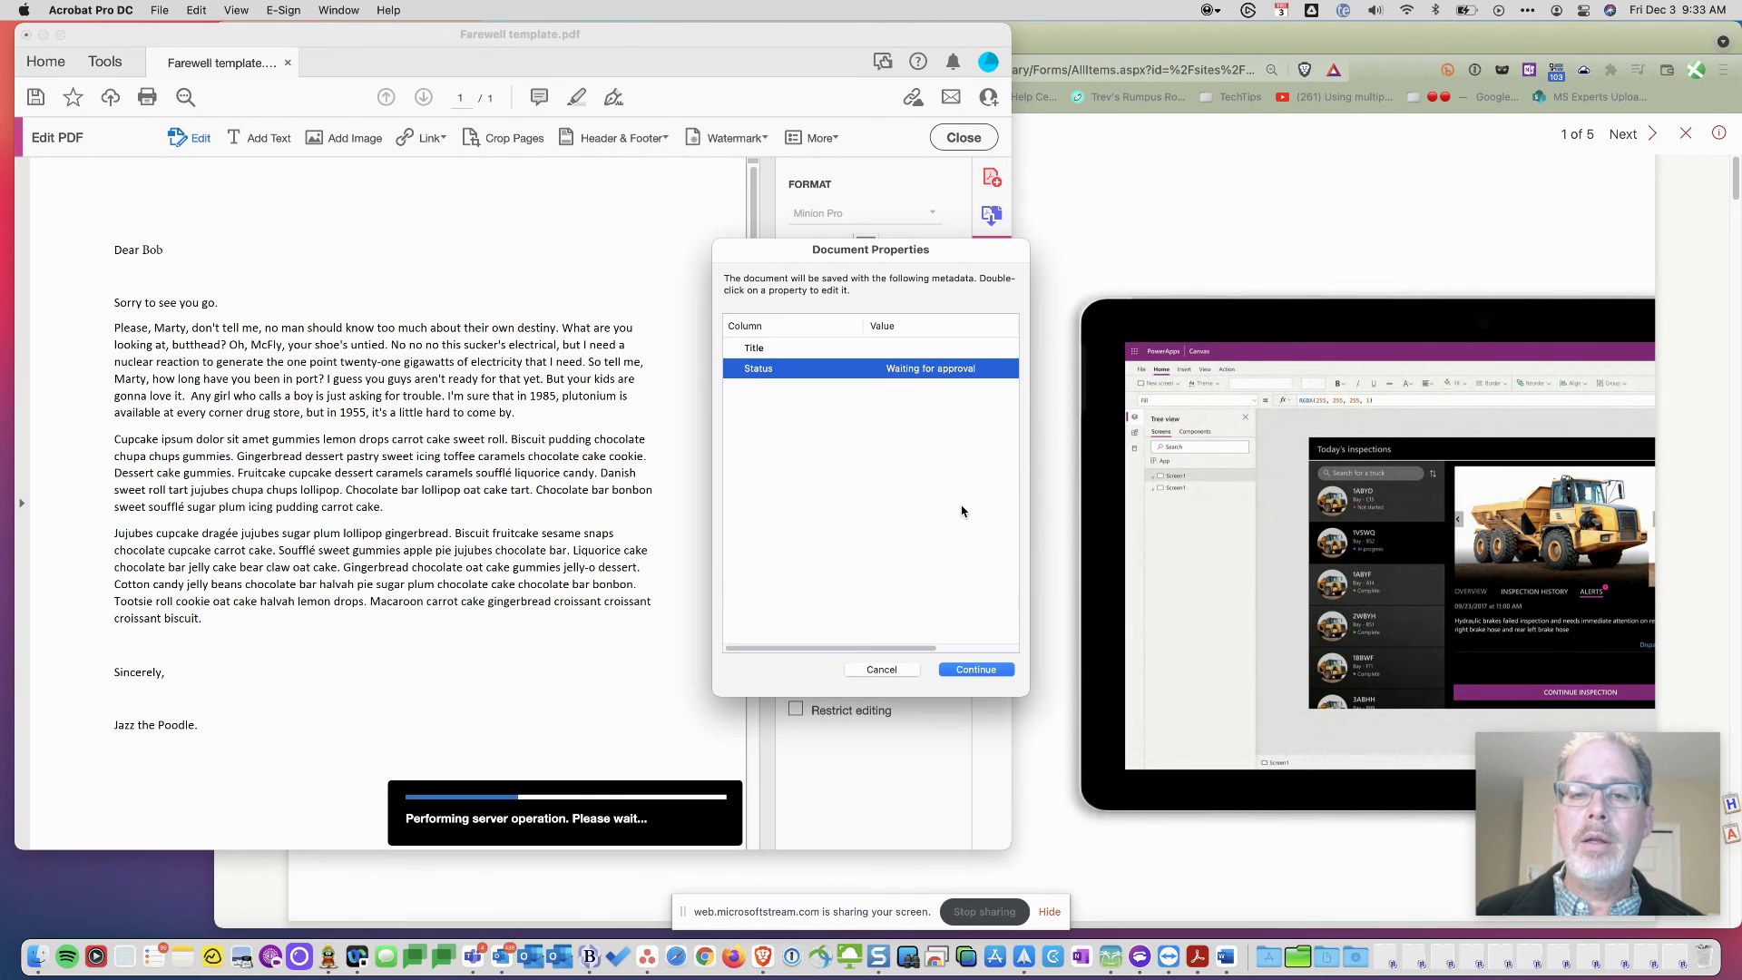
{"action": "left_click", "coordinate": [978, 671]}
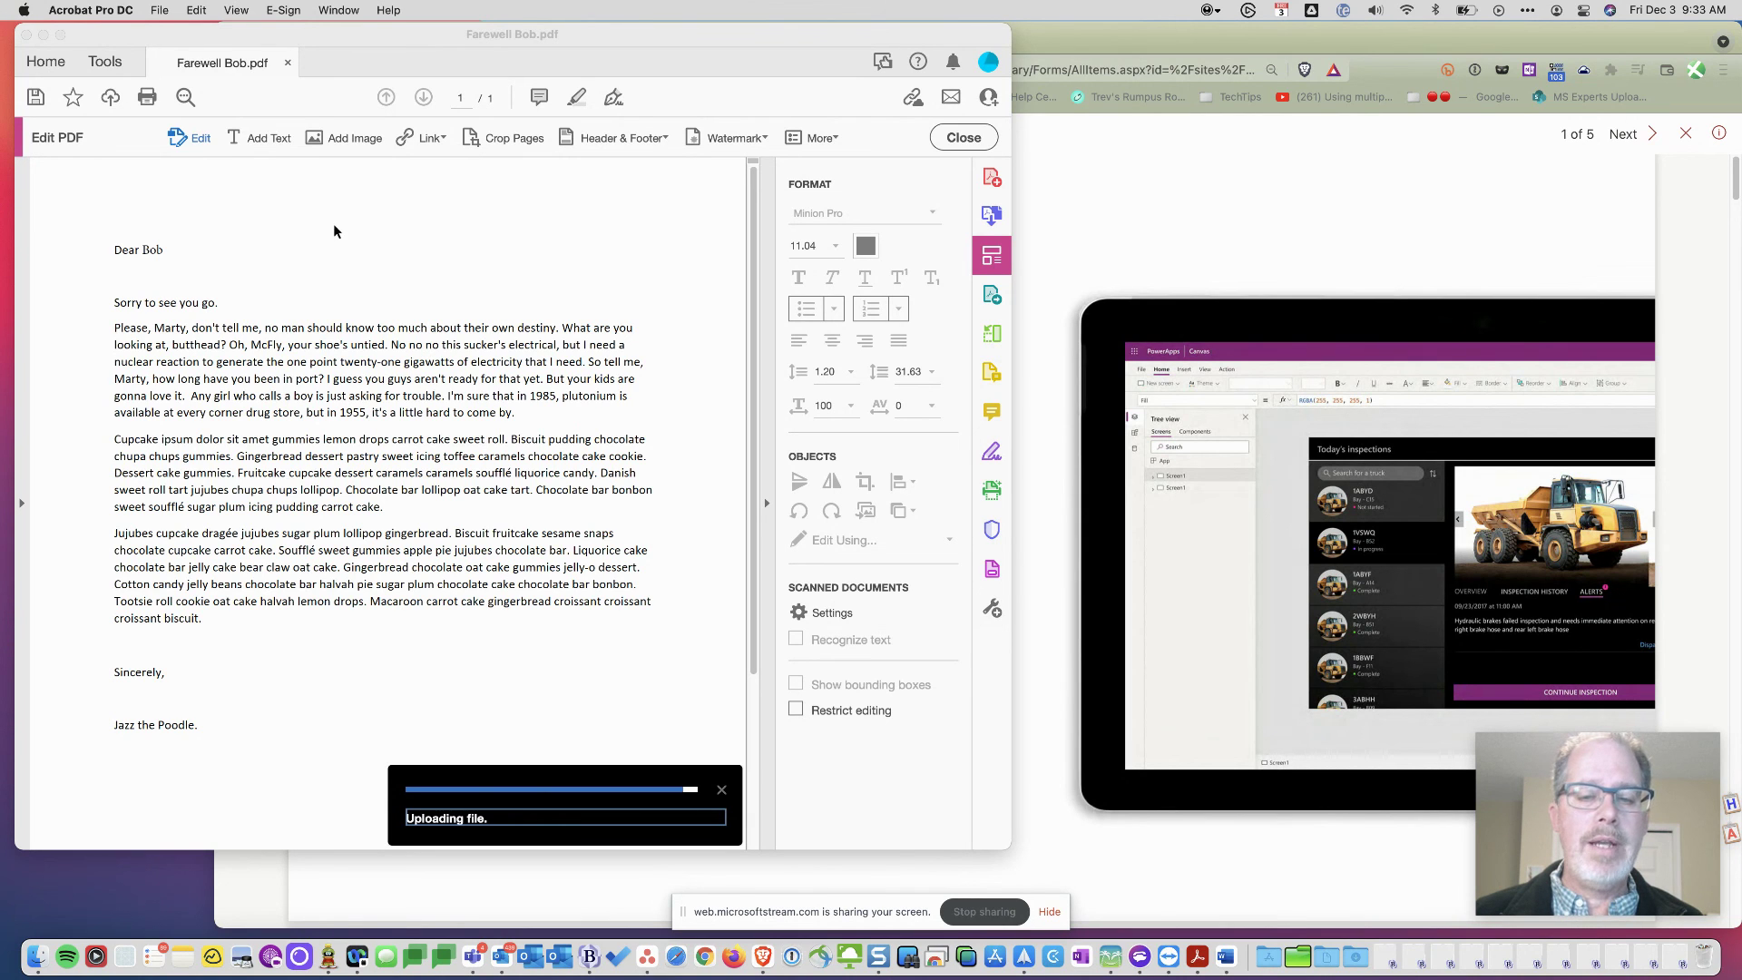
{"action": "left_click", "coordinate": [287, 64]}
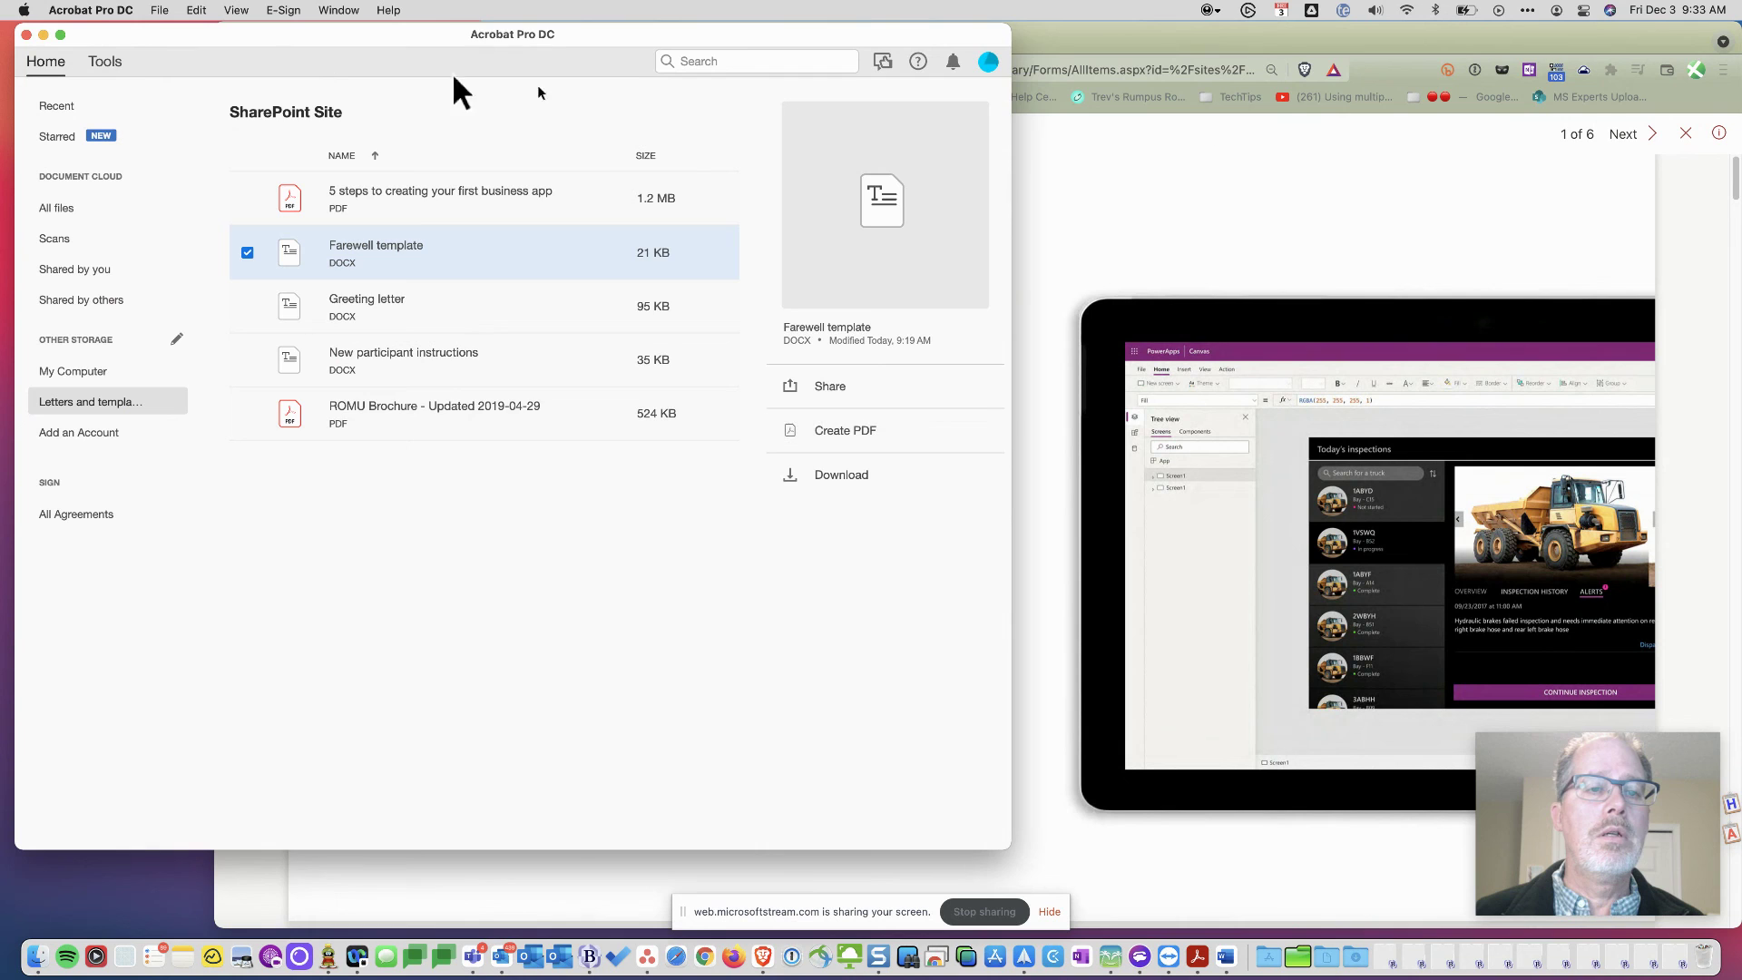
- Close the SharePoint file viewer and confirm Farewell Bob.pdf shows Waiting for approval
{"action": "left_click", "coordinate": [1252, 181]}
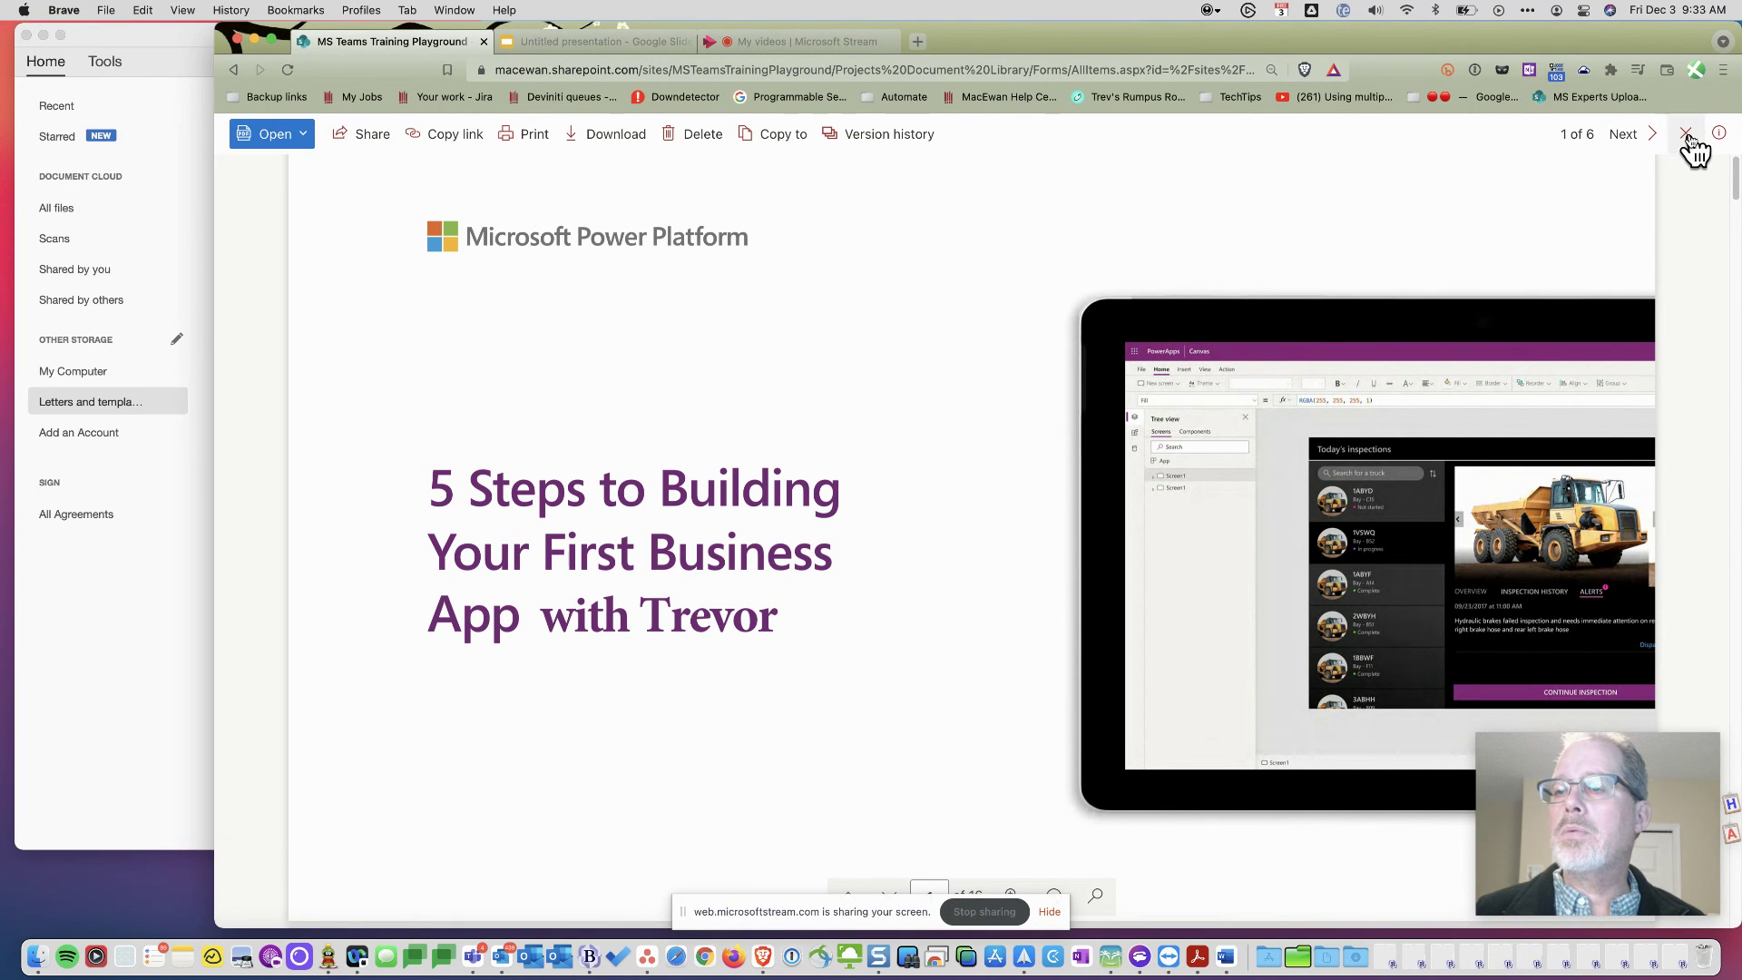
{"action": "key", "text": "Escape"}
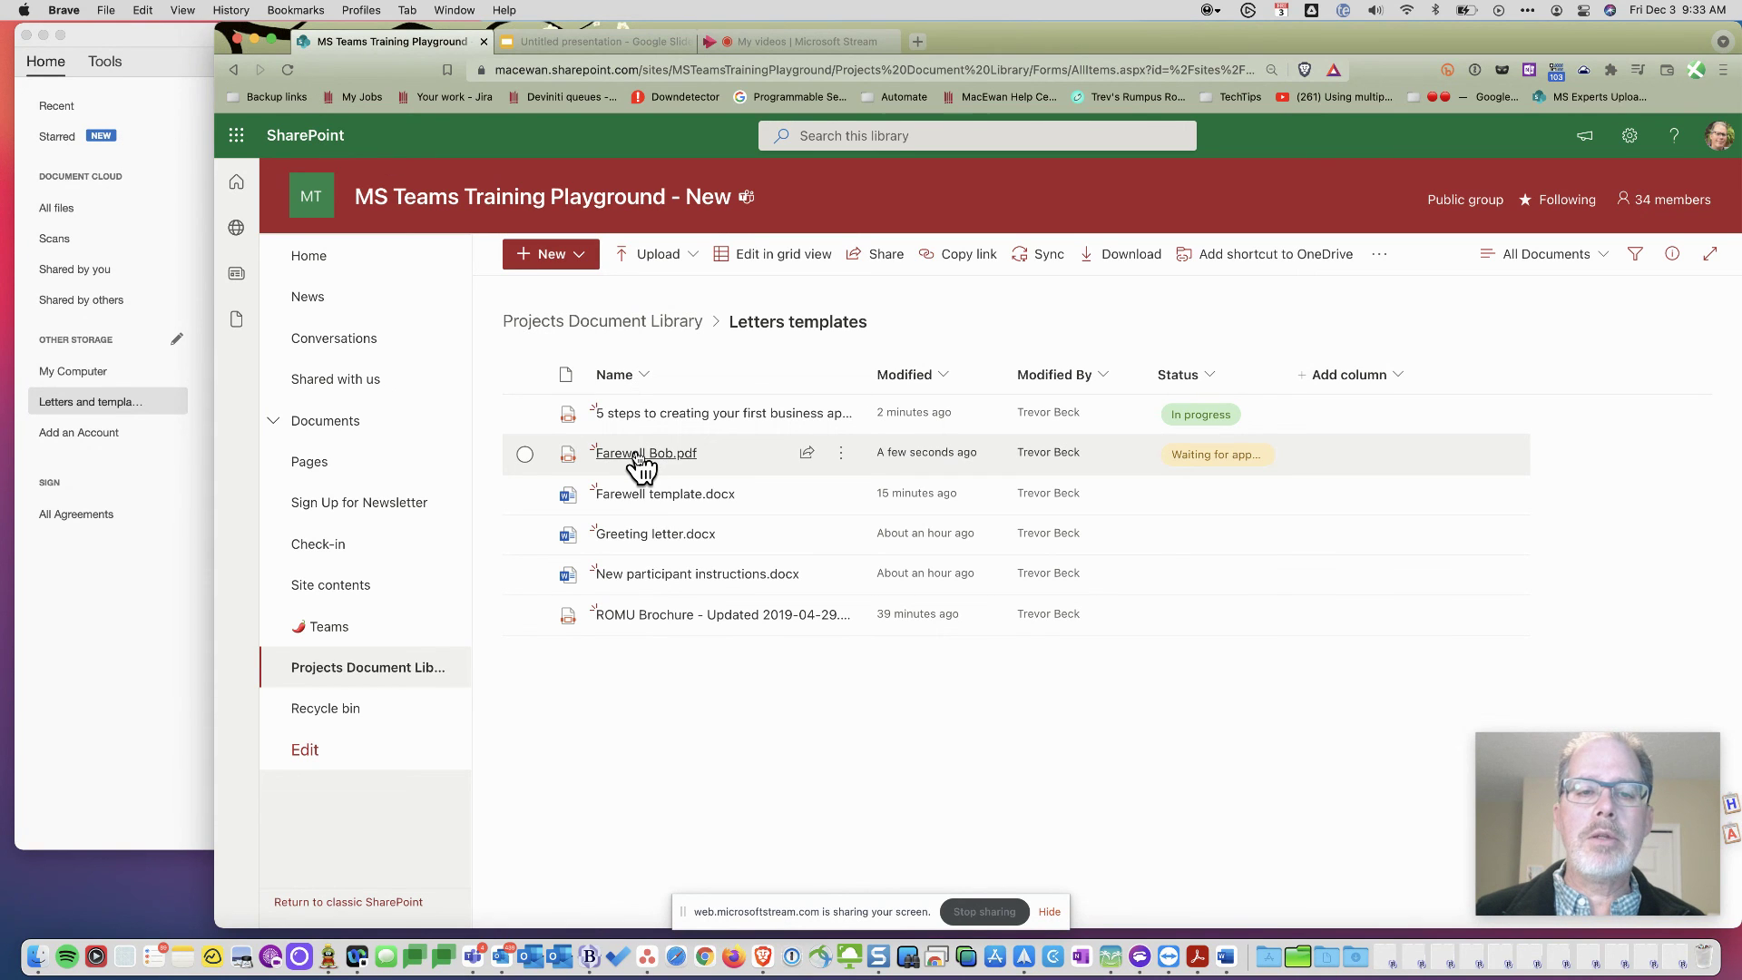
{"action": "mouse_move", "coordinate": [635, 463]}
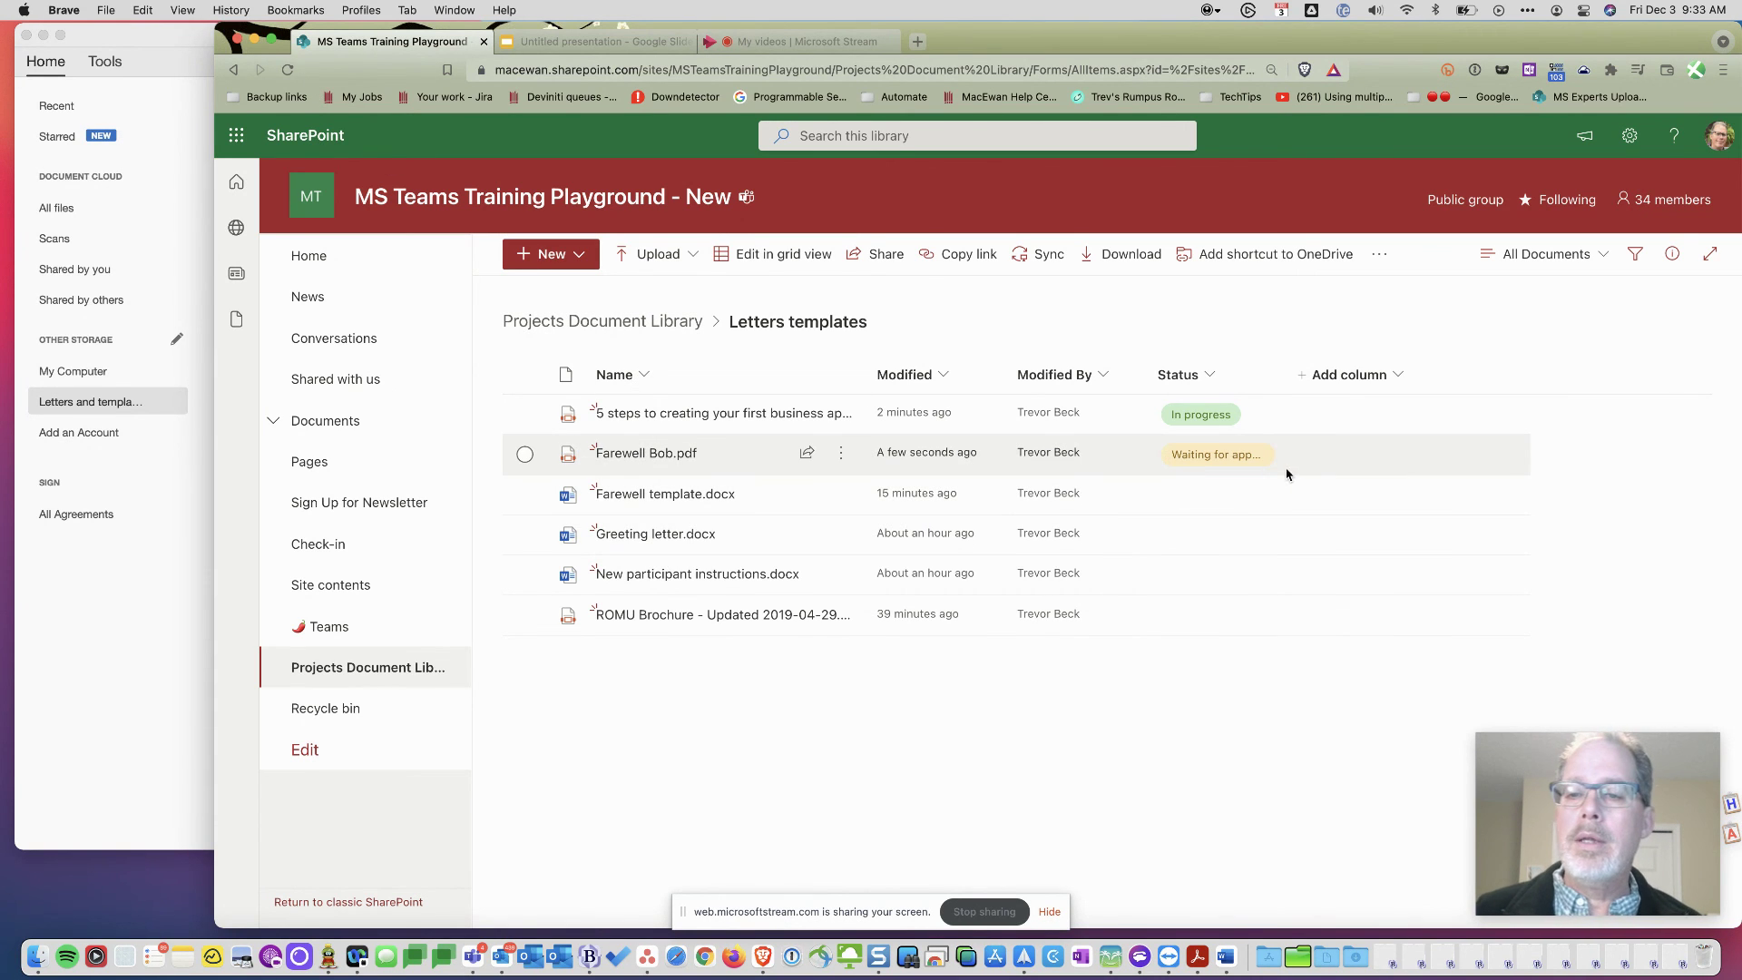